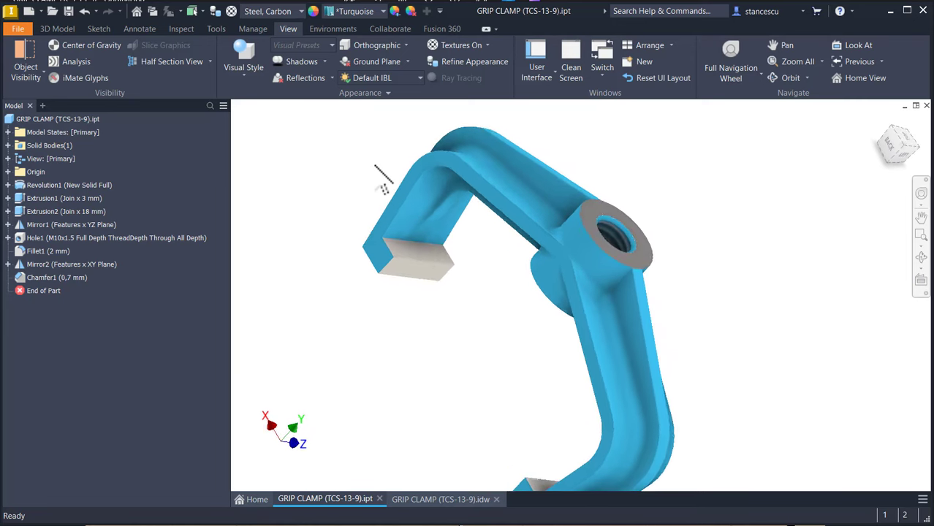
Step: Return the grip clamp model to its home view before reviewing the drawing
{"action": "key", "text": "F6"}
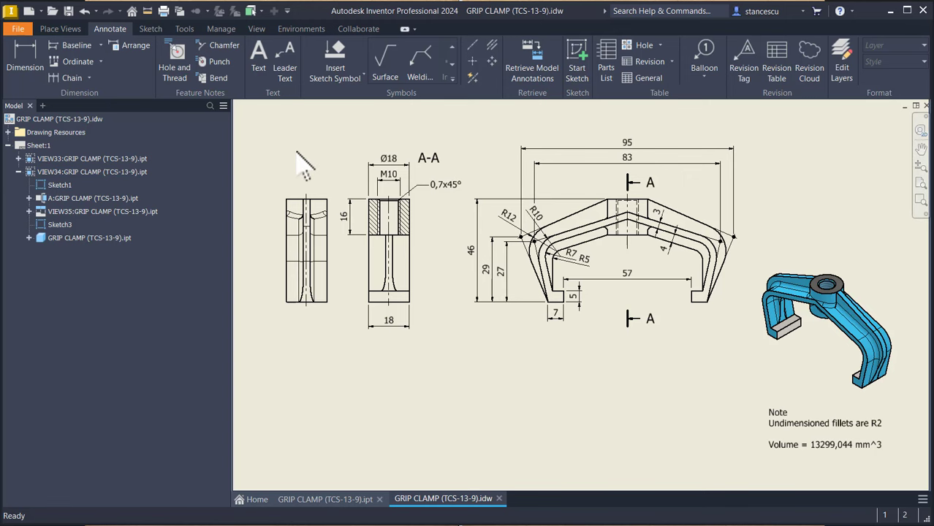
Step: Create a new part from the Standard (mm) template and start a sketch on the XY plane
{"action": "left_click", "coordinate": [30, 12]}
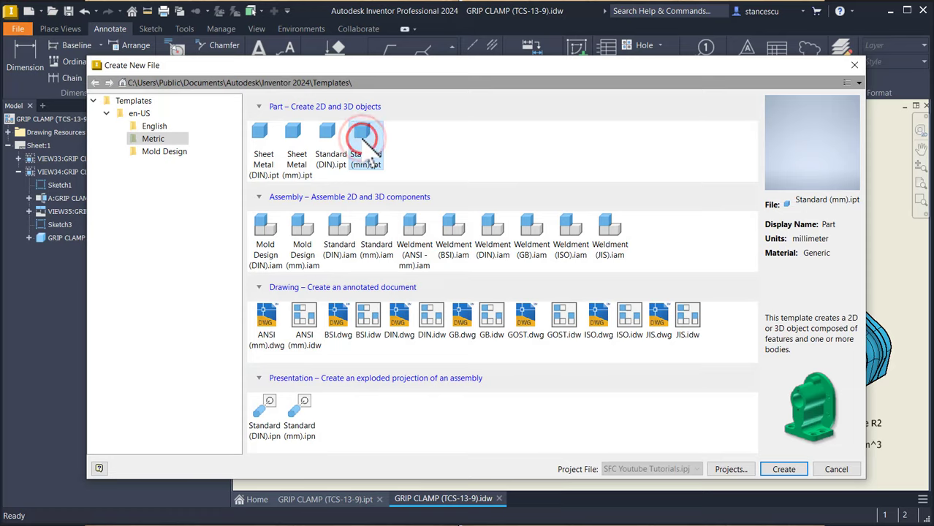
{"action": "double_click", "coordinate": [362, 138]}
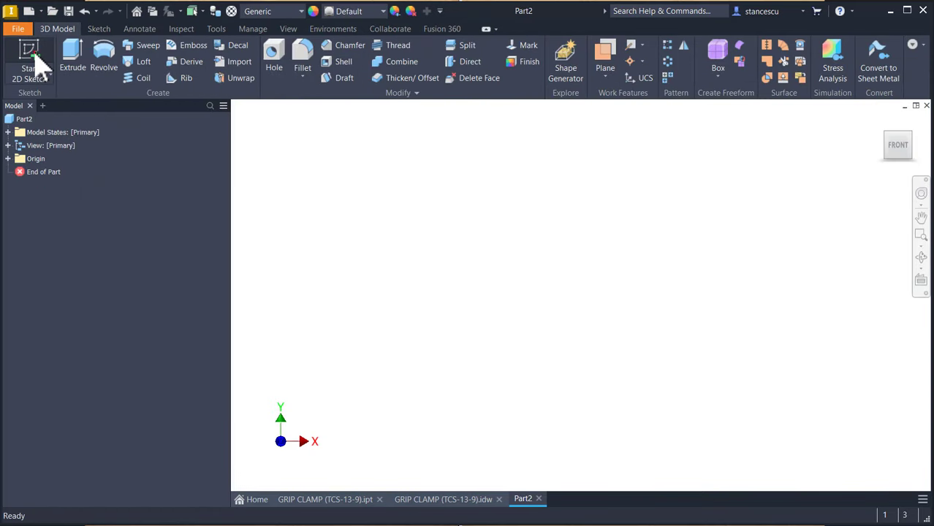
{"action": "left_click", "coordinate": [32, 57]}
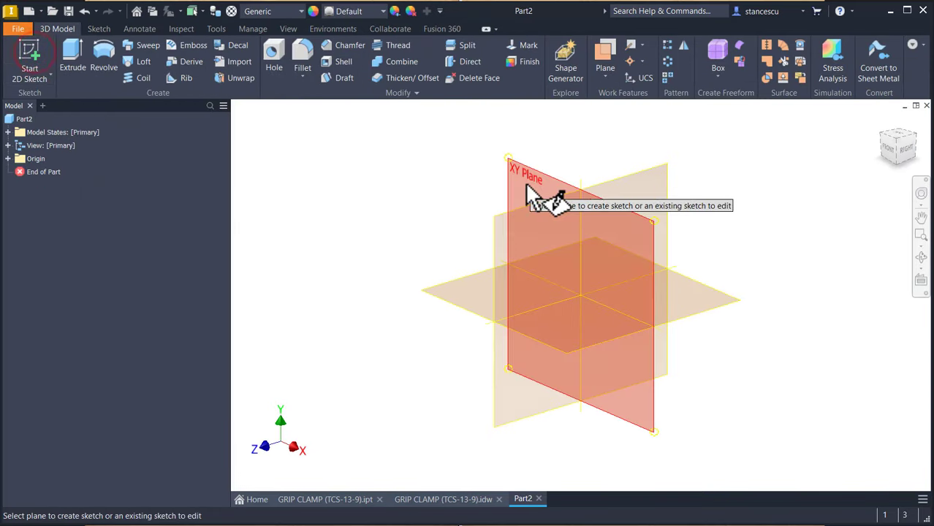
{"action": "left_click", "coordinate": [529, 187]}
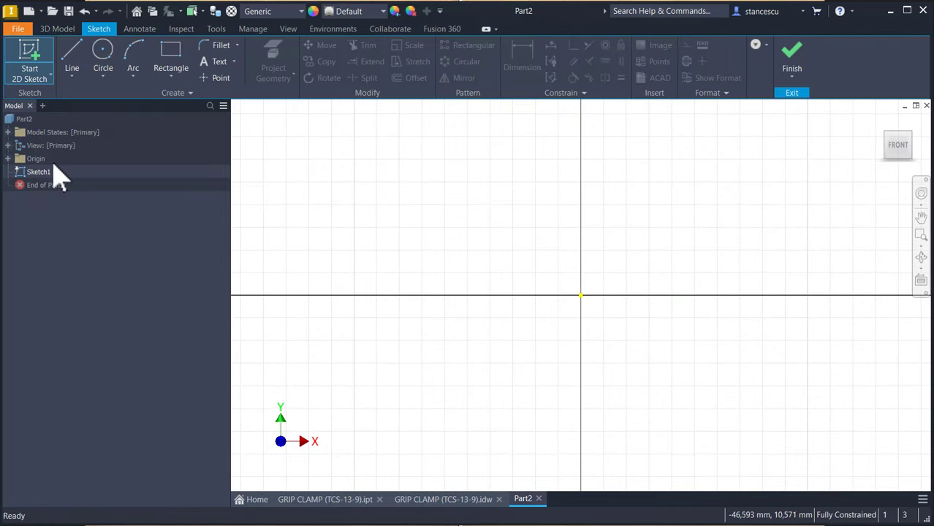
Step: Draw a rectangle from the origin and make its right edge a construction centerline
{"action": "left_click", "coordinate": [172, 62]}
{"action": "left_click", "coordinate": [579, 296]}
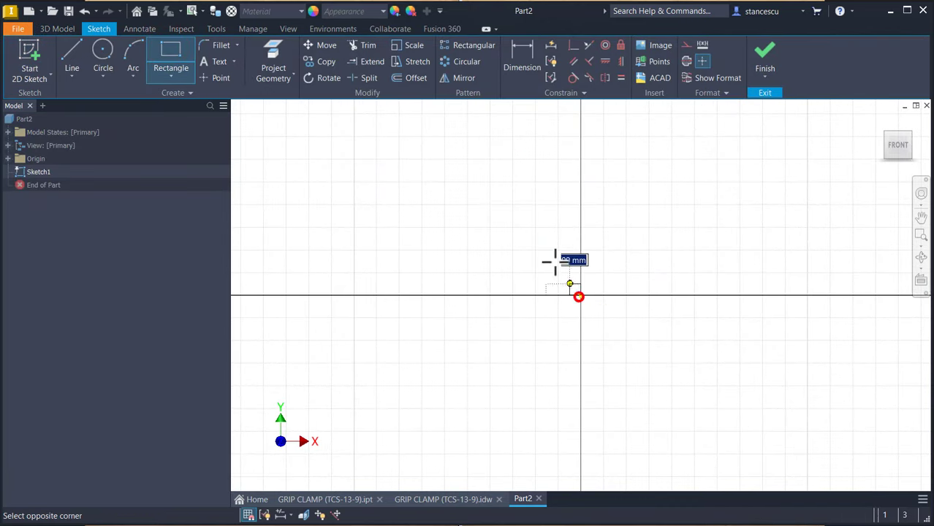
{"action": "left_click", "coordinate": [481, 194]}
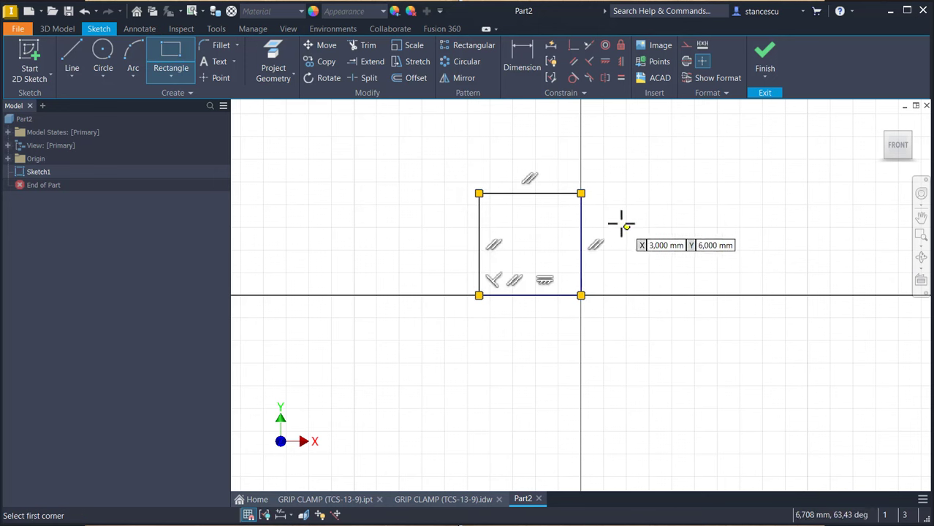
{"action": "key", "text": "Escape"}
{"action": "left_click", "coordinate": [580, 236]}
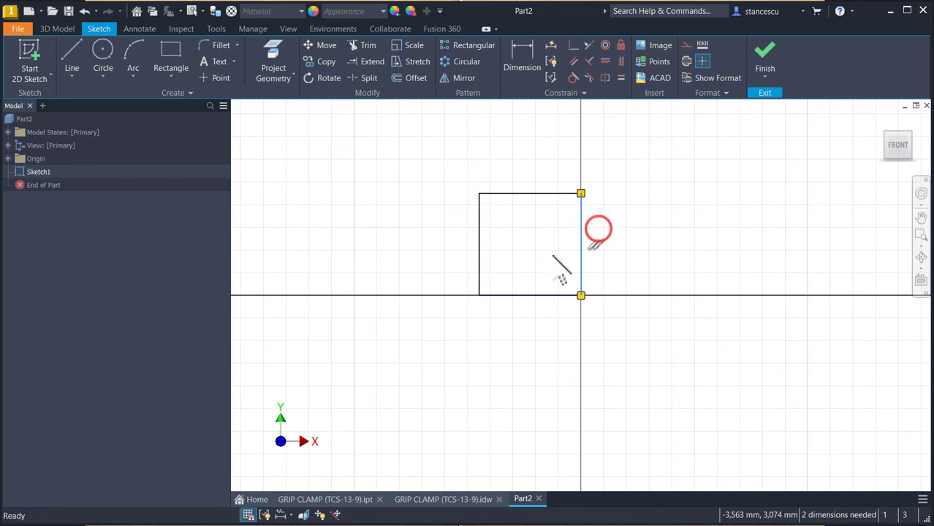
{"action": "left_click", "coordinate": [687, 62]}
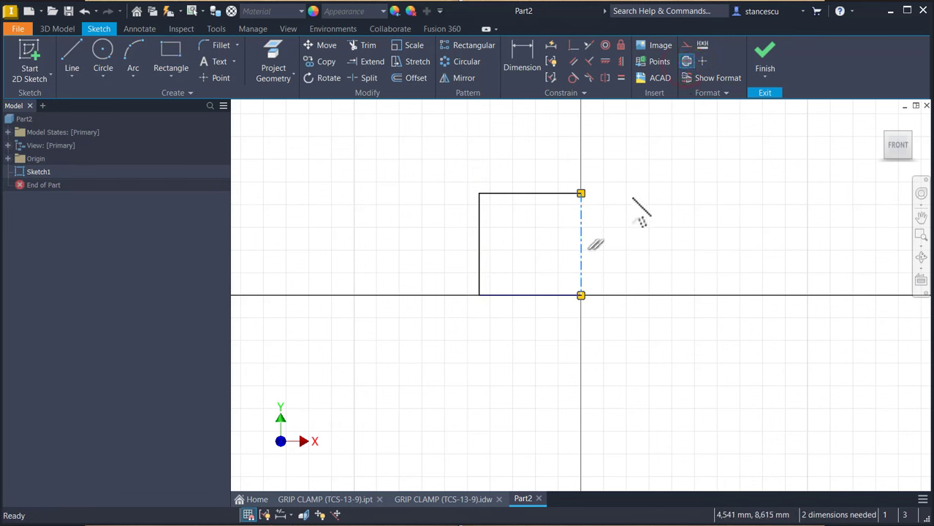
Step: Dimension the rectangle to an 18 mm diameter about the centerline and 16 mm height
{"action": "left_click", "coordinate": [517, 76]}
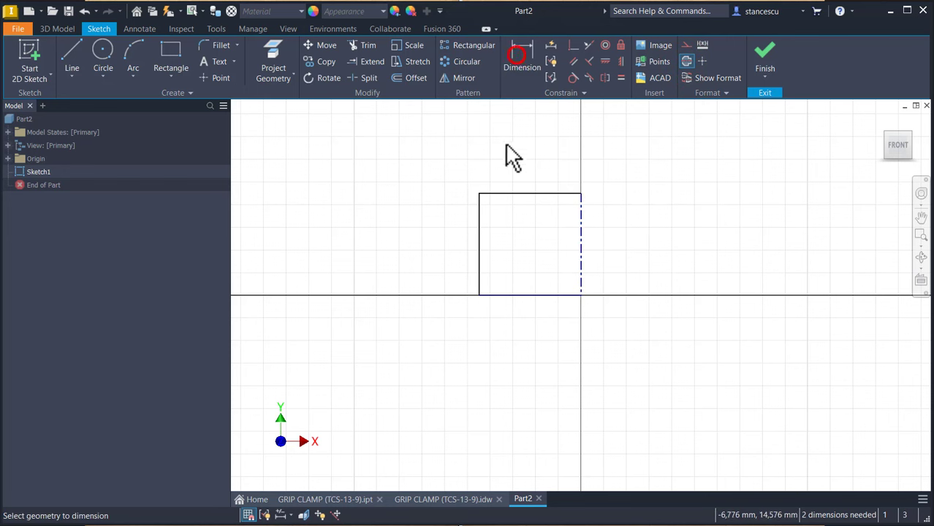
{"action": "left_click", "coordinate": [481, 218]}
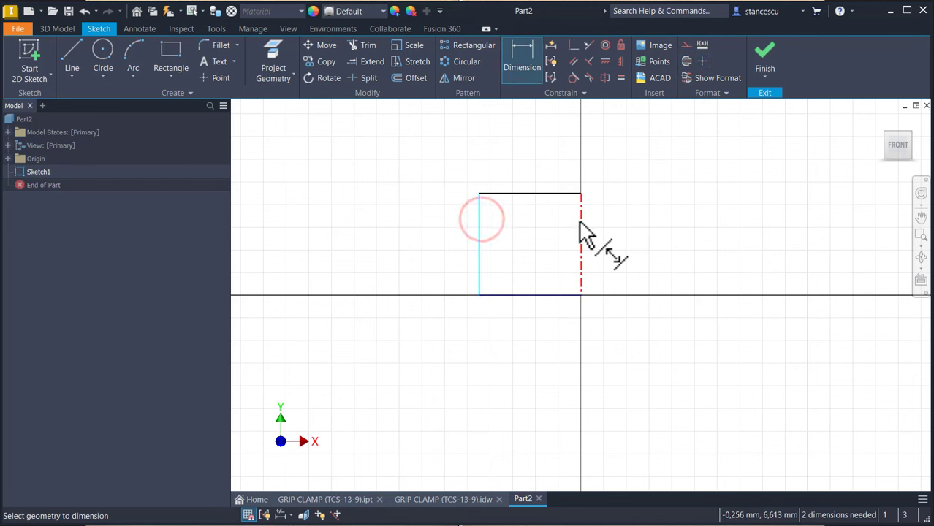
{"action": "left_click", "coordinate": [580, 219]}
{"action": "left_click", "coordinate": [551, 155]}
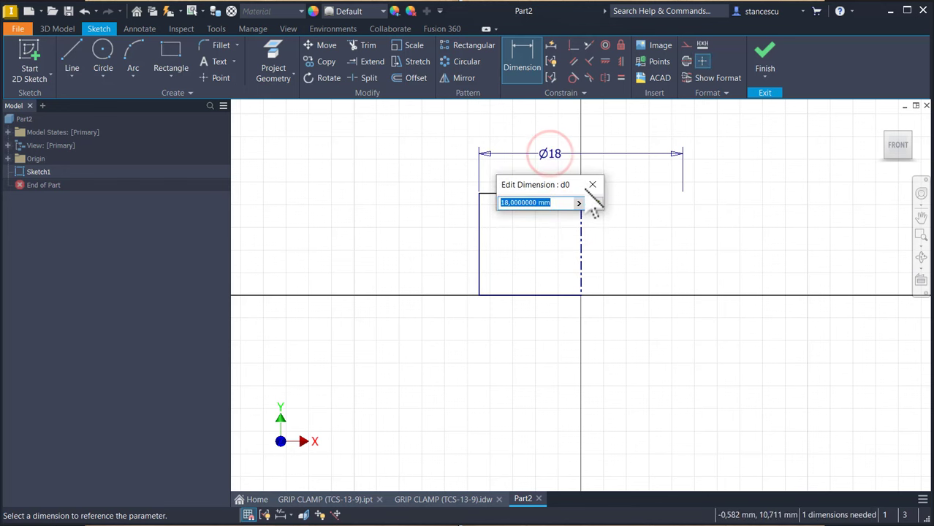
{"action": "left_click", "coordinate": [595, 204]}
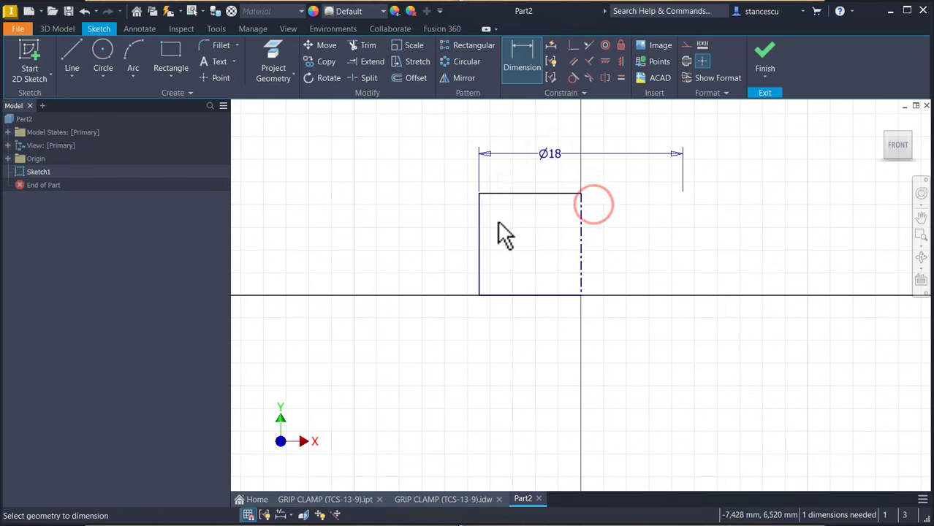
{"action": "left_click", "coordinate": [480, 228]}
{"action": "left_click", "coordinate": [447, 230]}
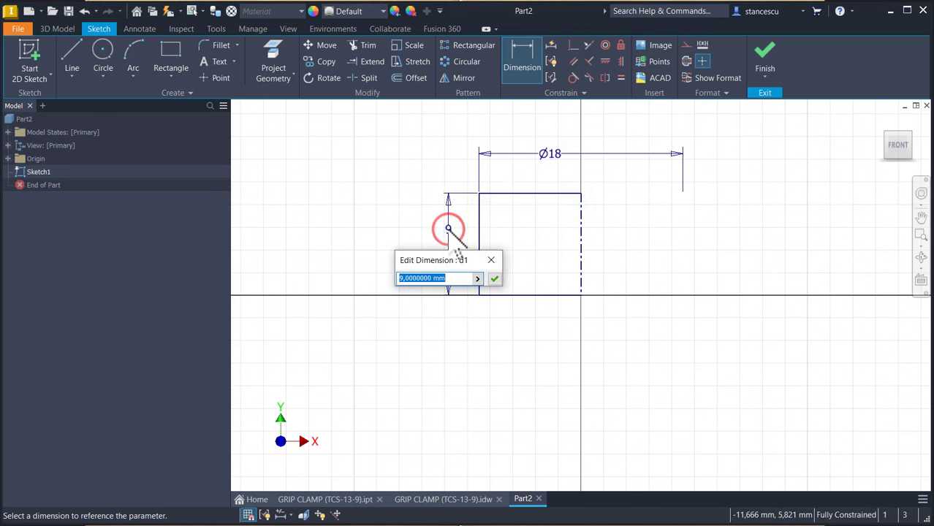
{"action": "type", "text": "16"}
{"action": "key", "text": "Return"}
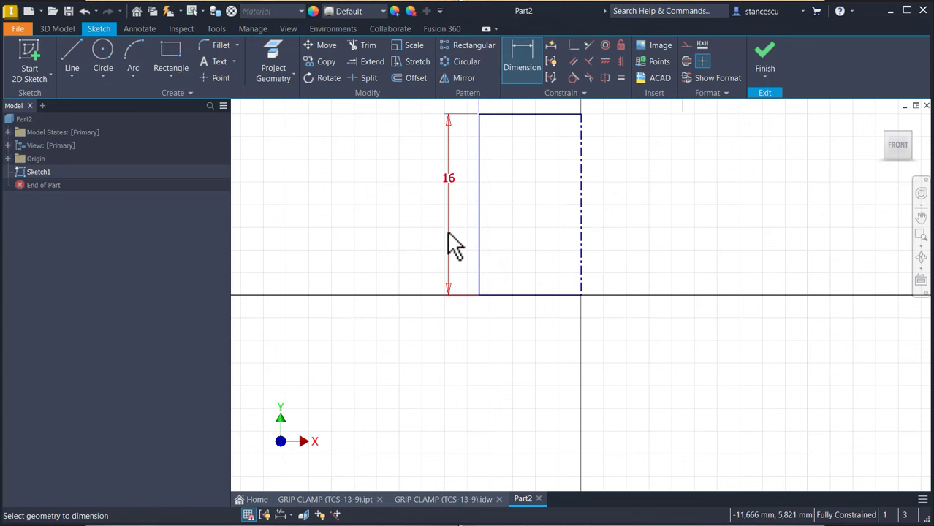
Step: Finish the sketch and revolve the profile into a solid cylinder
{"action": "left_click", "coordinate": [764, 58]}
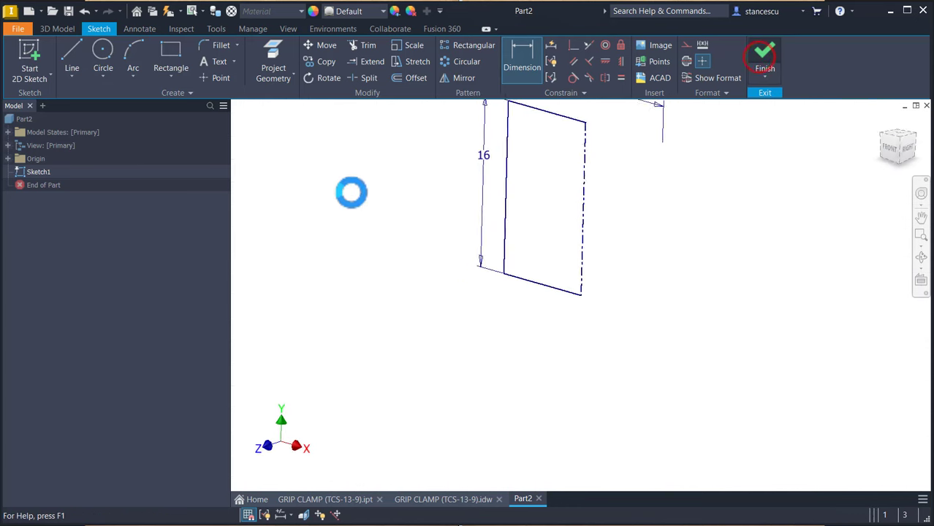
{"action": "left_click", "coordinate": [101, 61]}
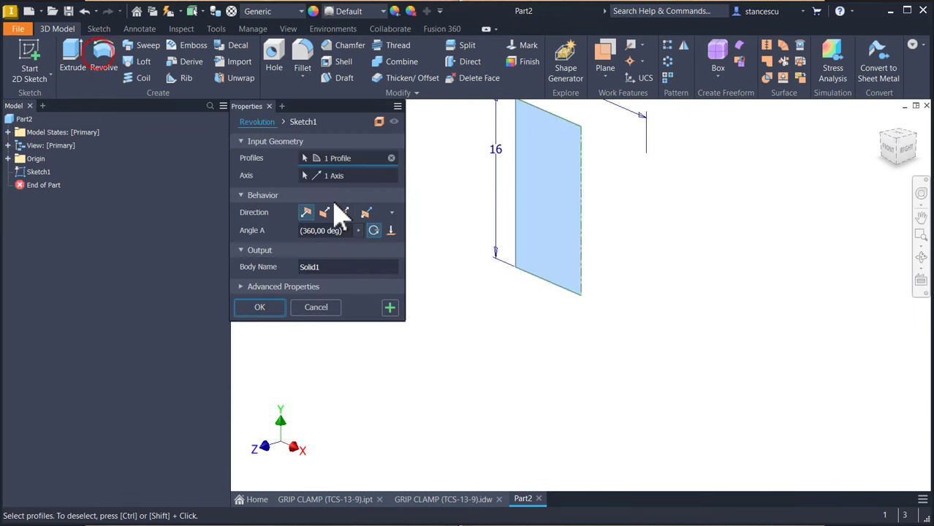
{"action": "left_click", "coordinate": [258, 310]}
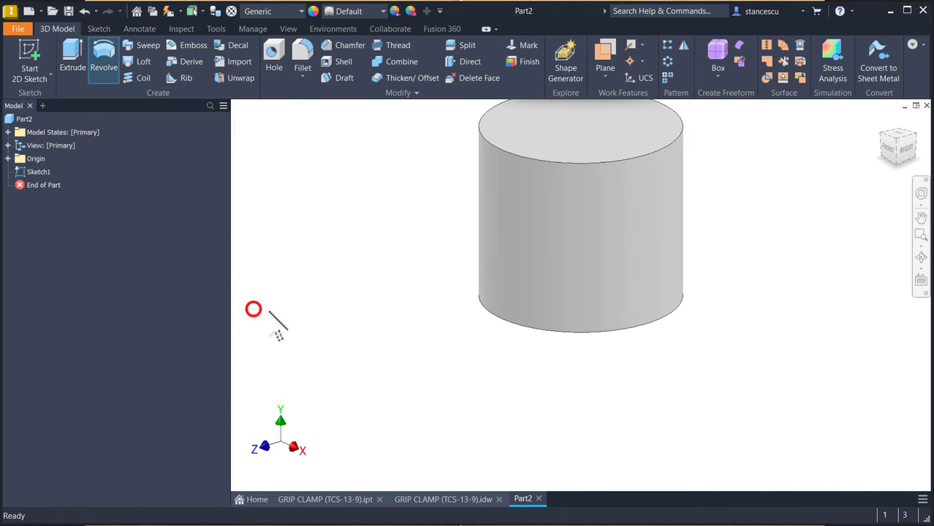
{"action": "key", "text": "F6"}
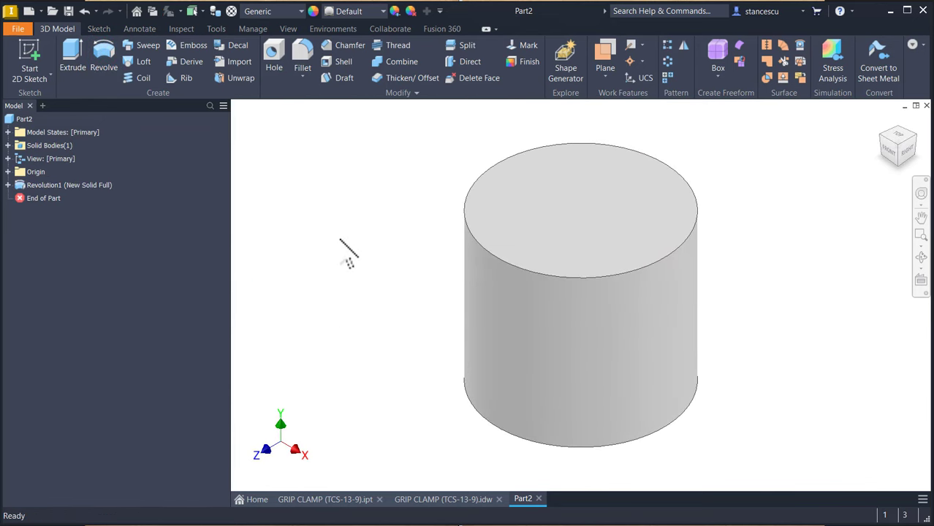
Step: Switch to the GRIP CLAMP part and orbit it to inspect its underside
{"action": "left_click", "coordinate": [412, 395]}
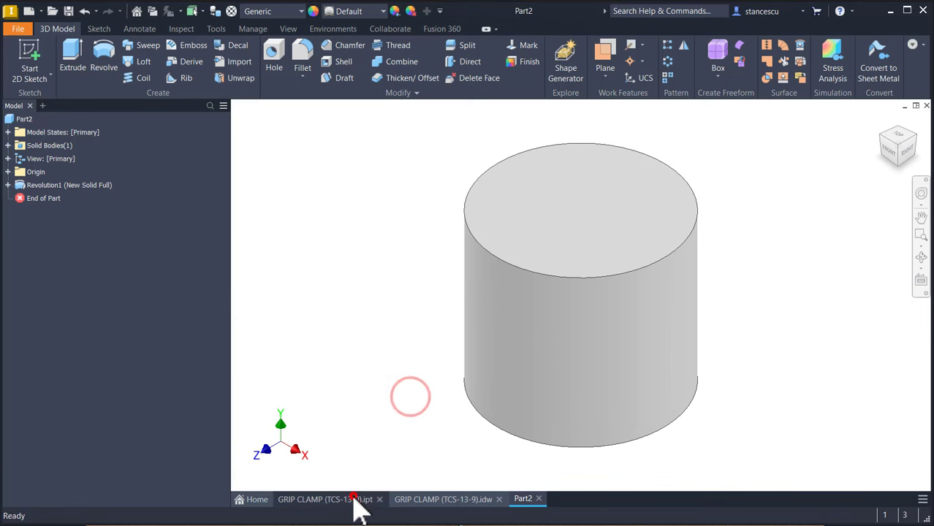
{"action": "left_click", "coordinate": [354, 499]}
{"action": "middle_click_drag", "start_coordinate": [601, 393], "coordinate": [424, 467], "text": "shift"}
{"action": "scroll", "coordinate": [661, 311], "scroll_direction": "up", "scroll_amount": 5}
Step: Move the hub's 3 dimension onto the front view in the drawing, then return to Part2
{"action": "left_click", "coordinate": [441, 500]}
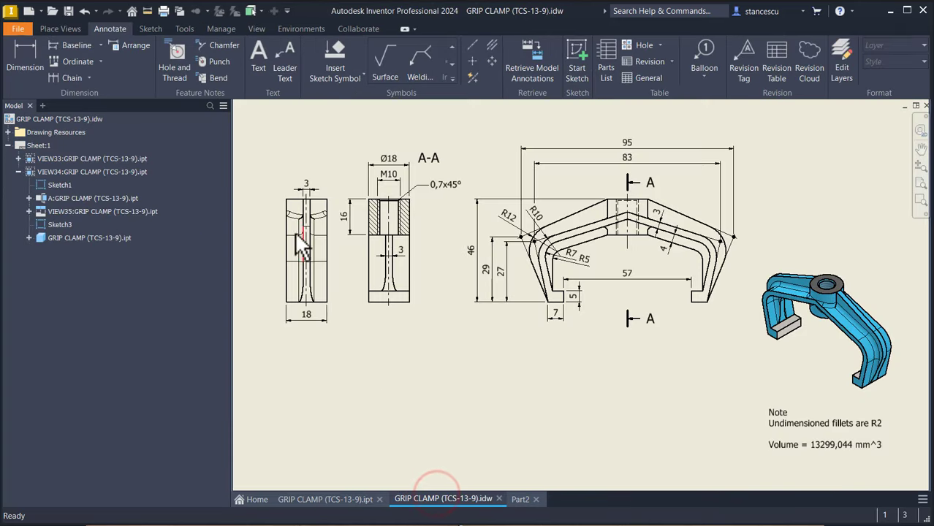
{"action": "left_click_drag", "start_coordinate": [314, 199], "coordinate": [316, 200]}
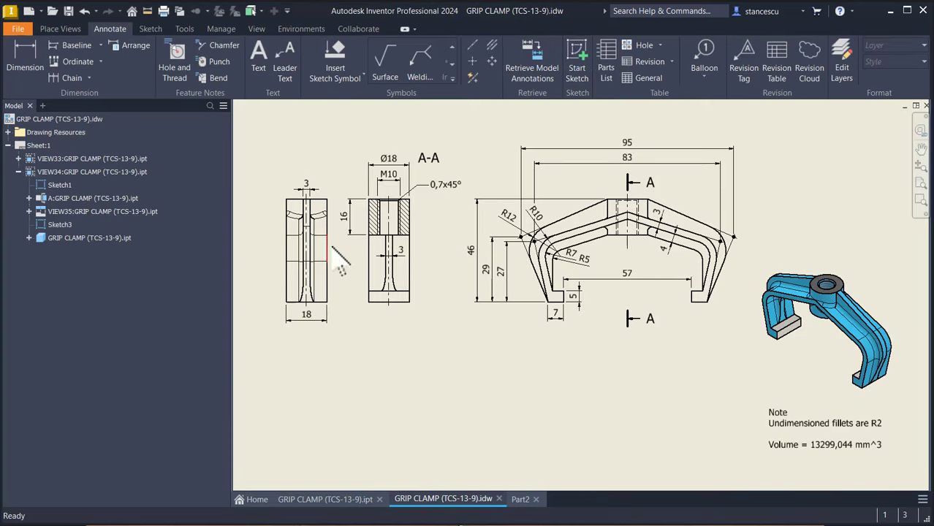
{"action": "mouse_move", "coordinate": [394, 251]}
{"action": "left_mouse_down"}
{"action": "mouse_move", "coordinate": [665, 218]}
{"action": "mouse_move", "coordinate": [664, 227]}
{"action": "left_mouse_up"}
{"action": "scroll", "coordinate": [661, 227], "scroll_direction": "up", "scroll_amount": 3}
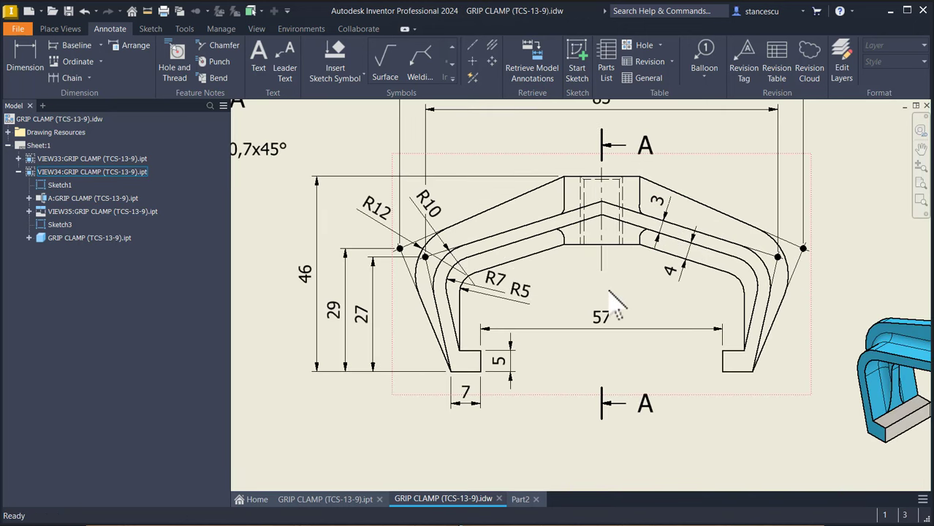
{"action": "scroll", "coordinate": [606, 296], "scroll_direction": "down", "scroll_amount": 3}
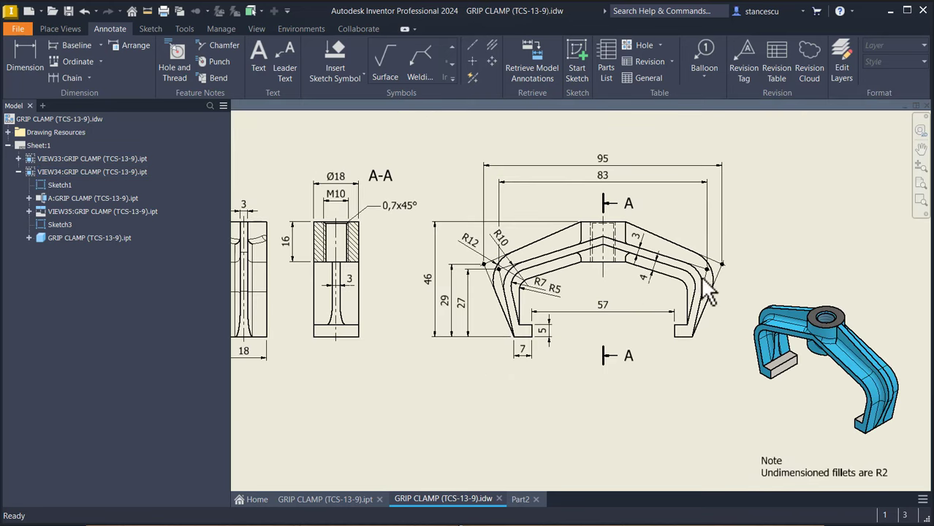
{"action": "left_click", "coordinate": [520, 499]}
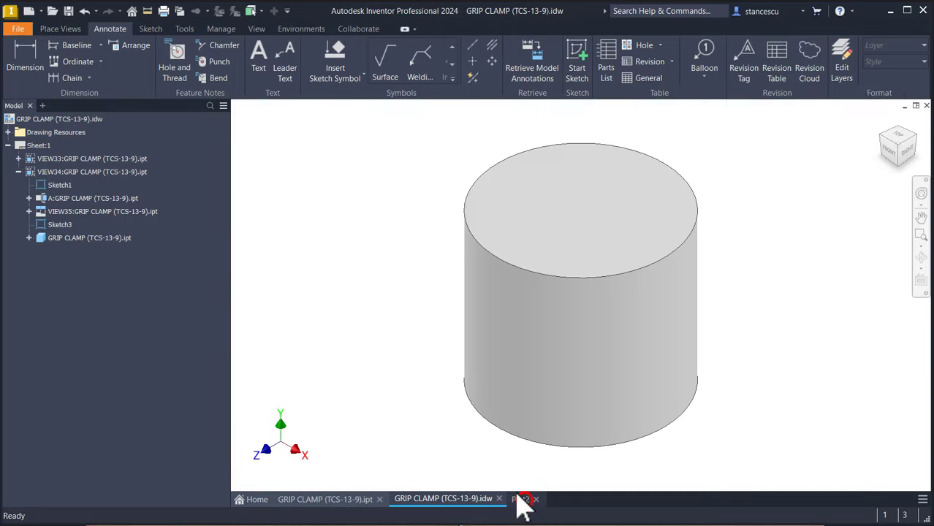
Step: Start a new sketch on the part's XY plane, sliced so the plane is visible
{"action": "left_click", "coordinate": [387, 352]}
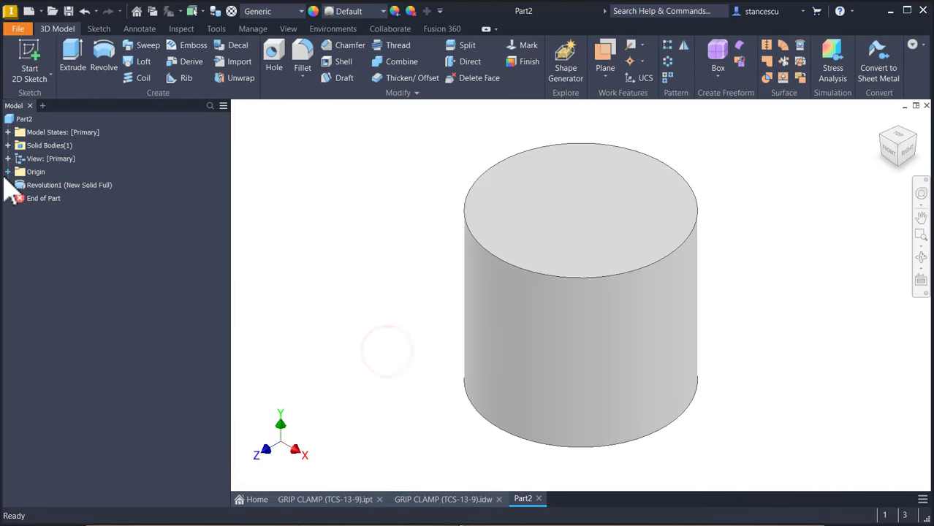
{"action": "left_click", "coordinate": [8, 172]}
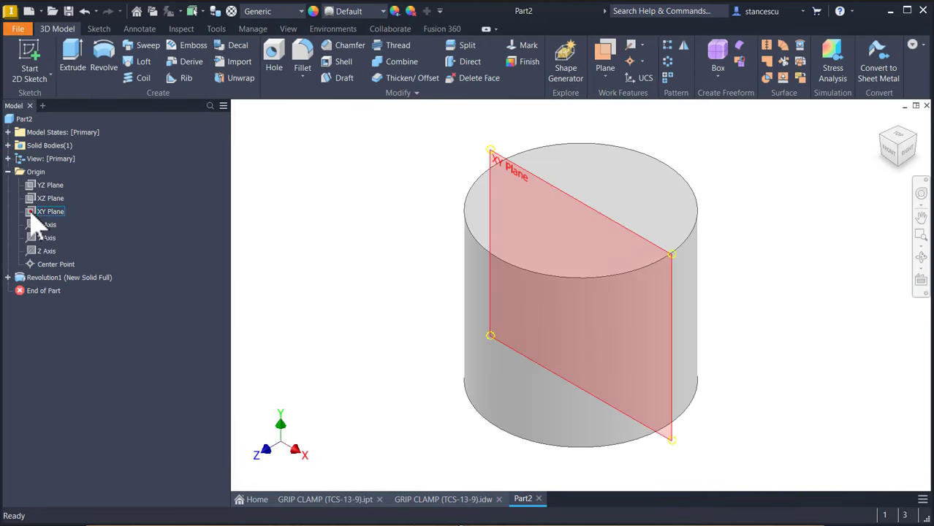
{"action": "left_click", "coordinate": [33, 211]}
{"action": "left_click", "coordinate": [592, 289]}
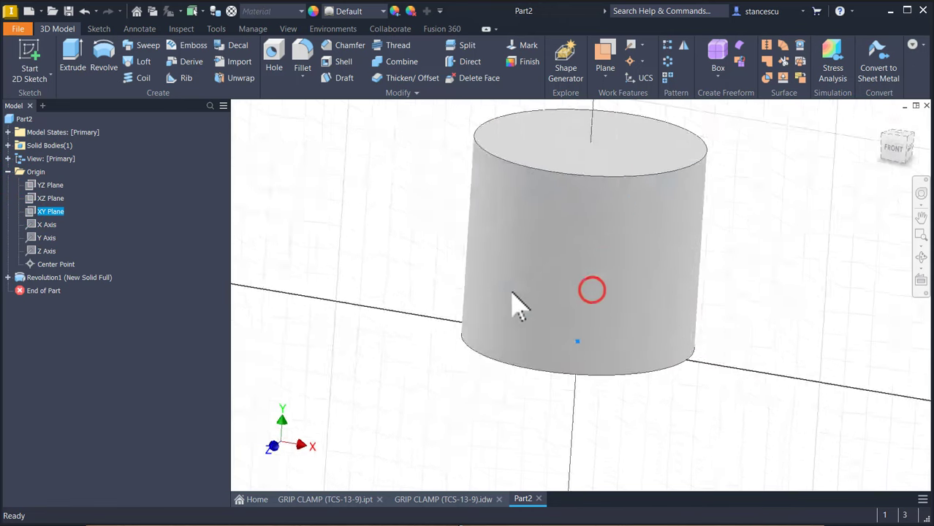
{"action": "key", "text": "F7"}
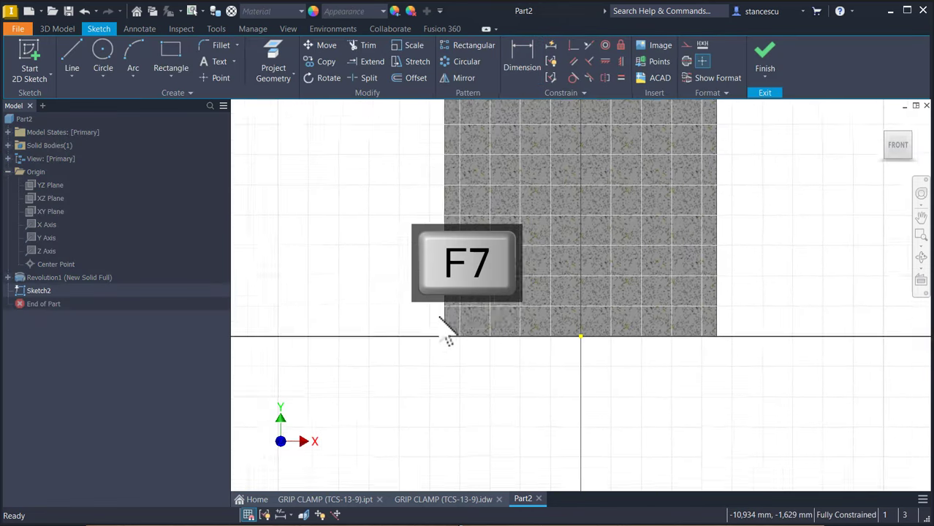
{"action": "scroll", "coordinate": [630, 288], "scroll_direction": "down", "scroll_amount": 5}
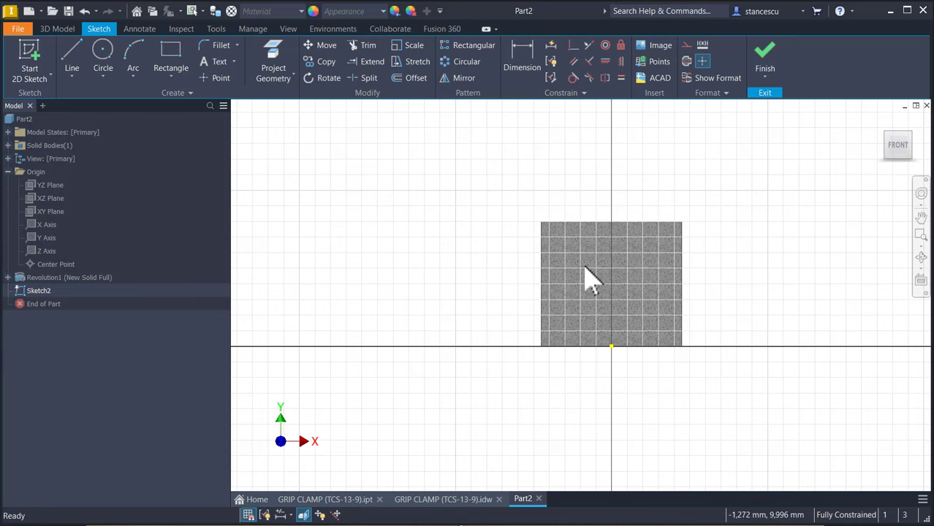
{"action": "middle_click_drag", "start_coordinate": [459, 278], "coordinate": [467, 251]}
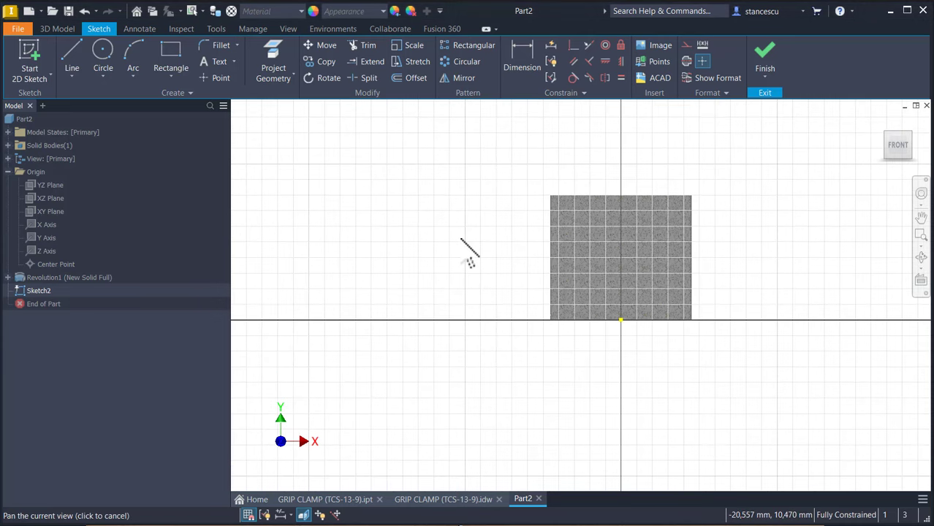
Step: Draw the arm's line chain from the hub's top-left corner, with 8 mm base and 3 mm step, back to the axis
{"action": "left_click", "coordinate": [78, 53]}
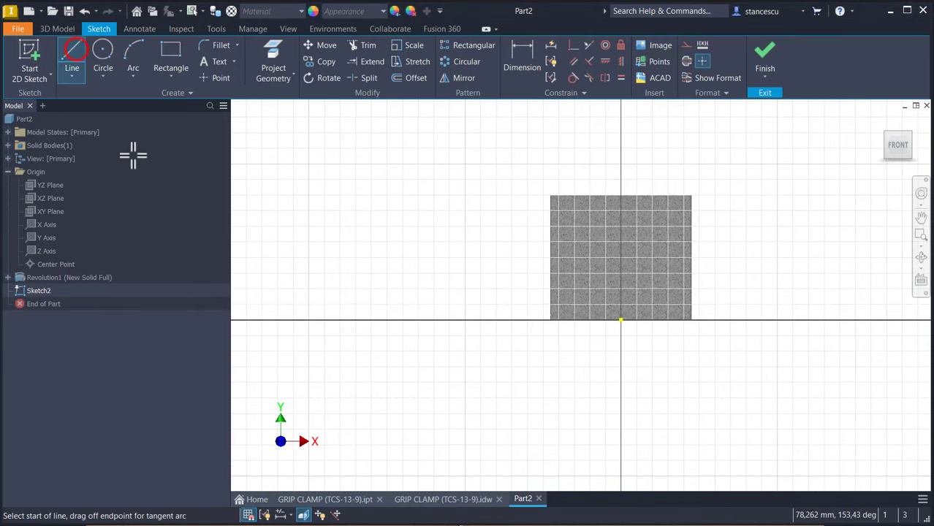
{"action": "left_click", "coordinate": [548, 196]}
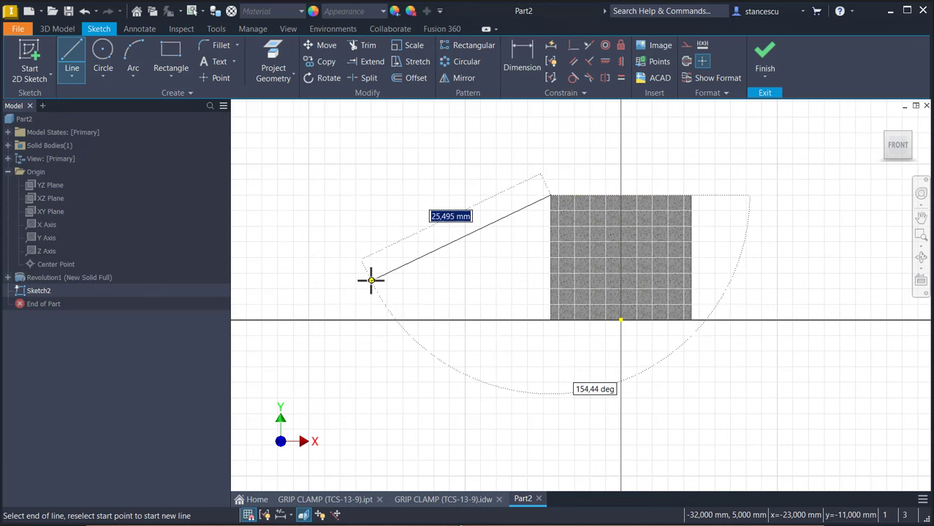
{"action": "left_click", "coordinate": [325, 304]}
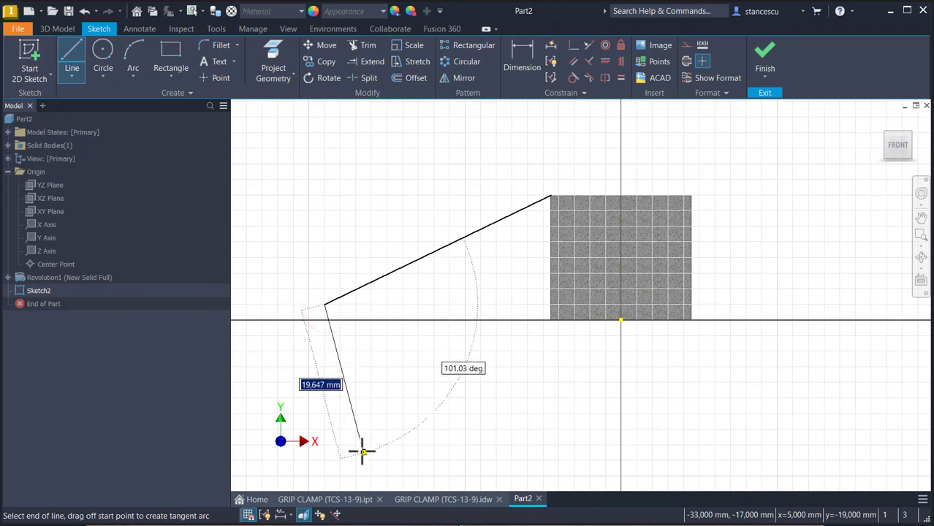
{"action": "left_click", "coordinate": [364, 475]}
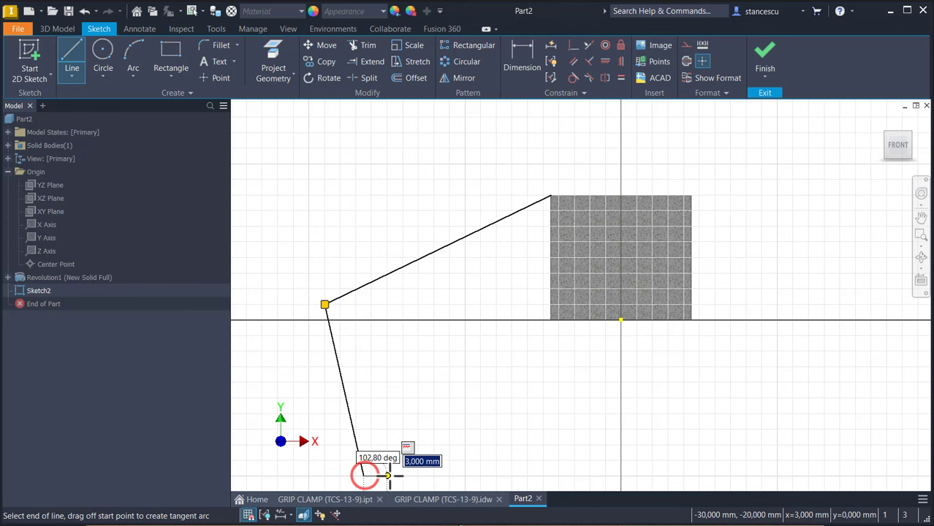
{"action": "left_click", "coordinate": [426, 475]}
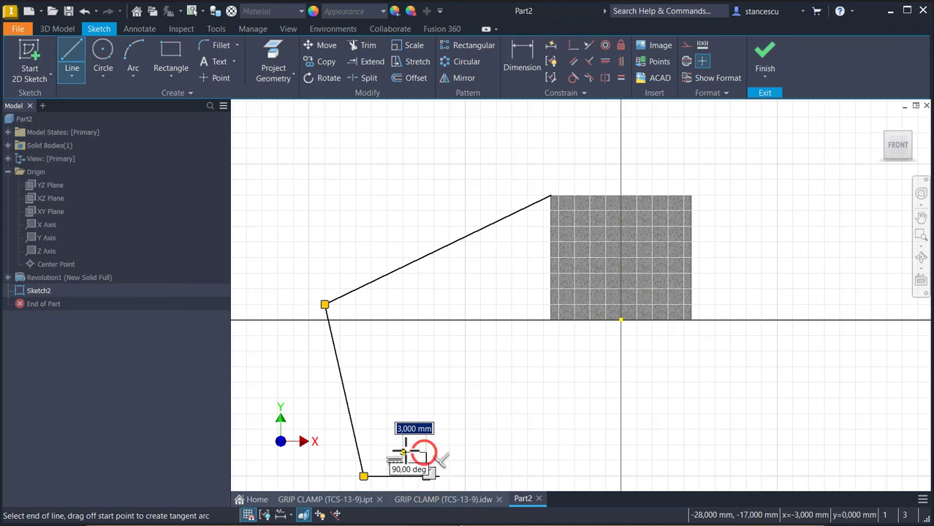
{"action": "left_click", "coordinate": [426, 453]}
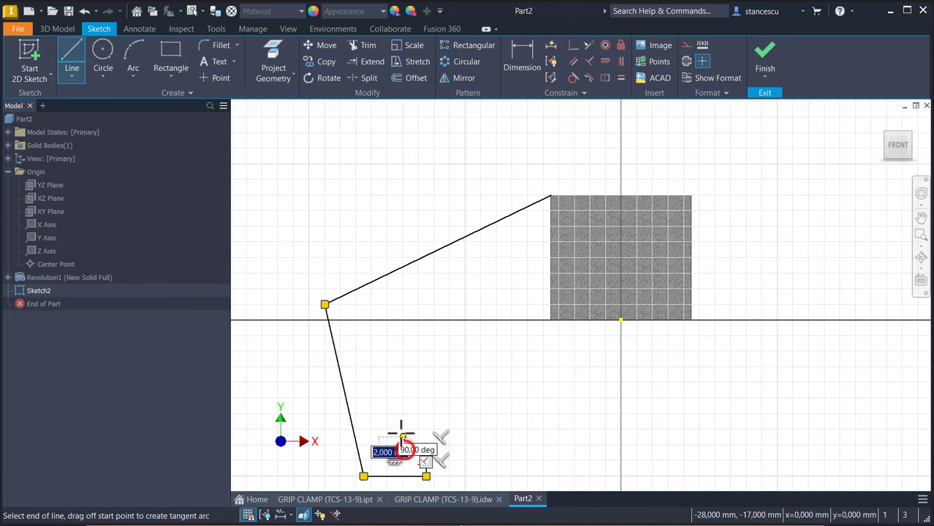
{"action": "left_click", "coordinate": [403, 363]}
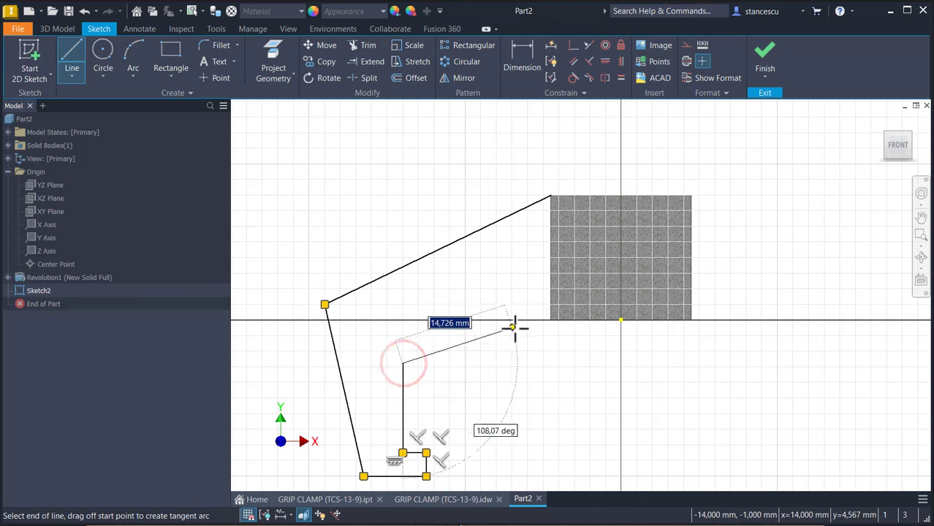
{"action": "left_click", "coordinate": [551, 320]}
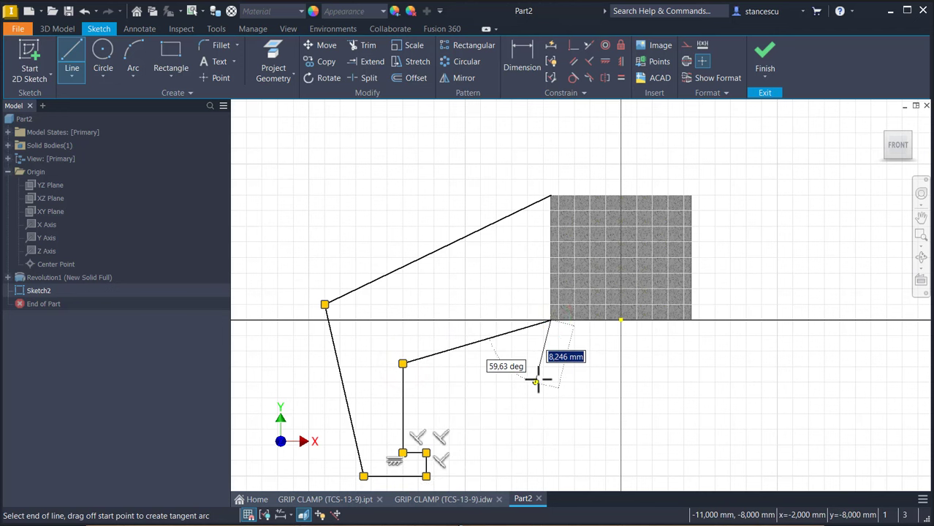
{"action": "key", "text": "Escape"}
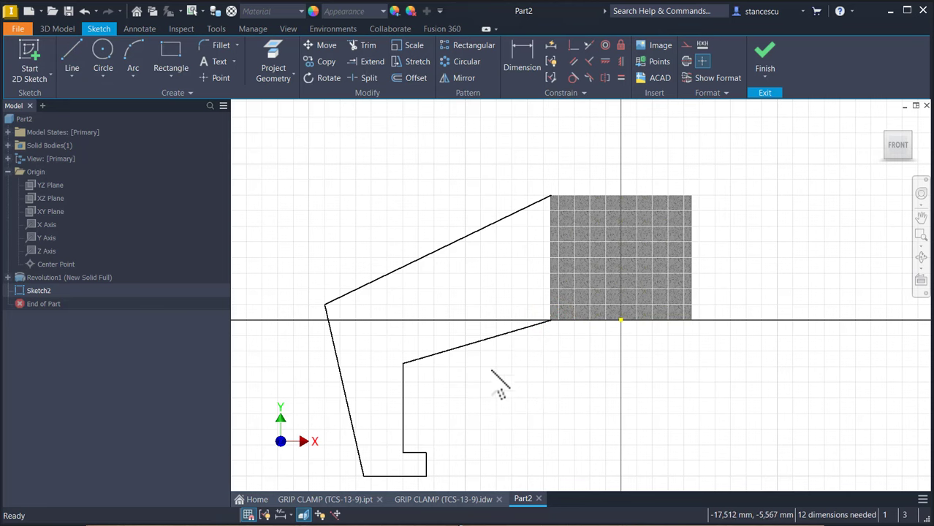
Step: Draw a vertical line through the hub rectangle's middle, top to bottom edge, and format it as a centerline
{"action": "mouse_move", "coordinate": [497, 375]}
{"action": "middle_mouse_down"}
{"action": "mouse_move", "coordinate": [517, 368]}
{"action": "mouse_move", "coordinate": [545, 330]}
{"action": "middle_mouse_up"}
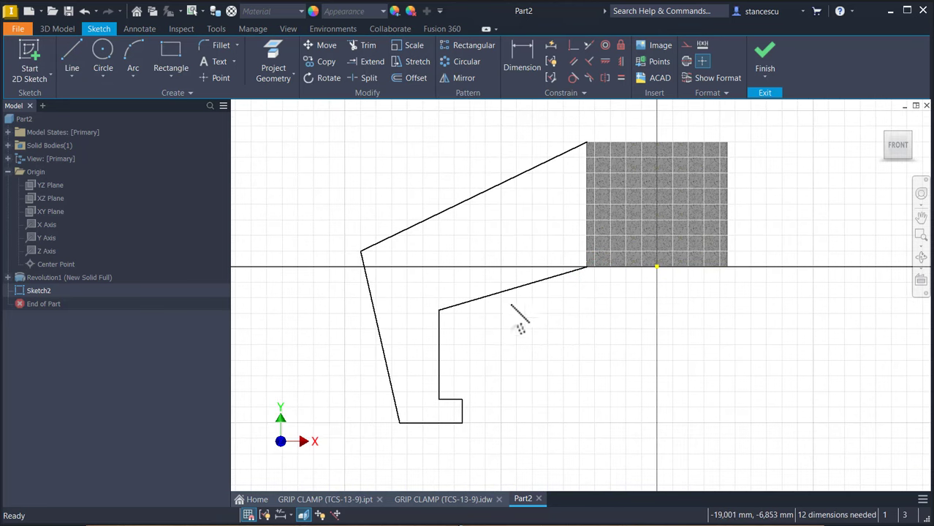
{"action": "middle_click_drag", "start_coordinate": [544, 335], "coordinate": [541, 361]}
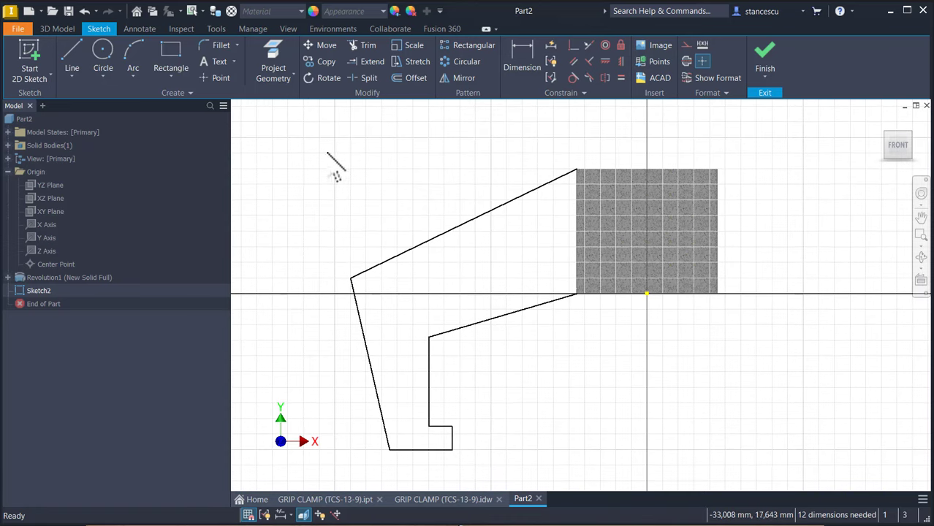
{"action": "left_click", "coordinate": [72, 63]}
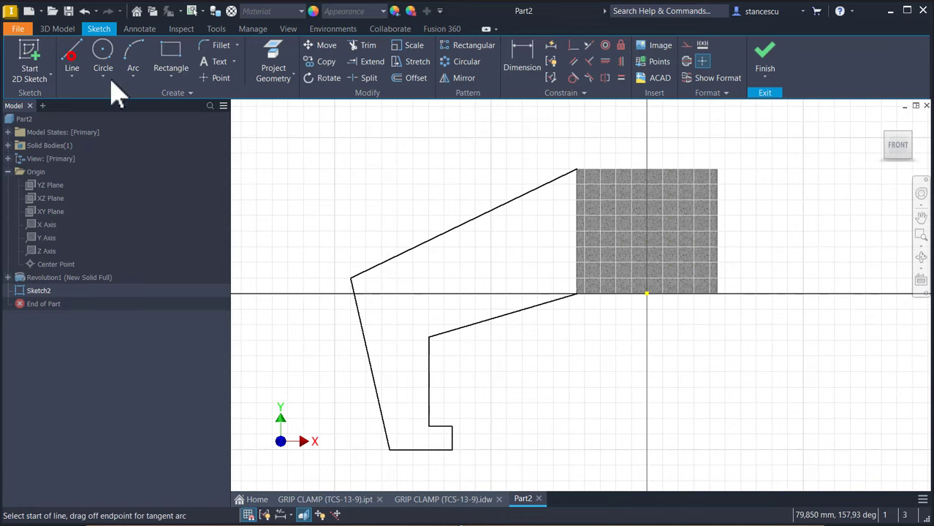
{"action": "left_click", "coordinate": [647, 169]}
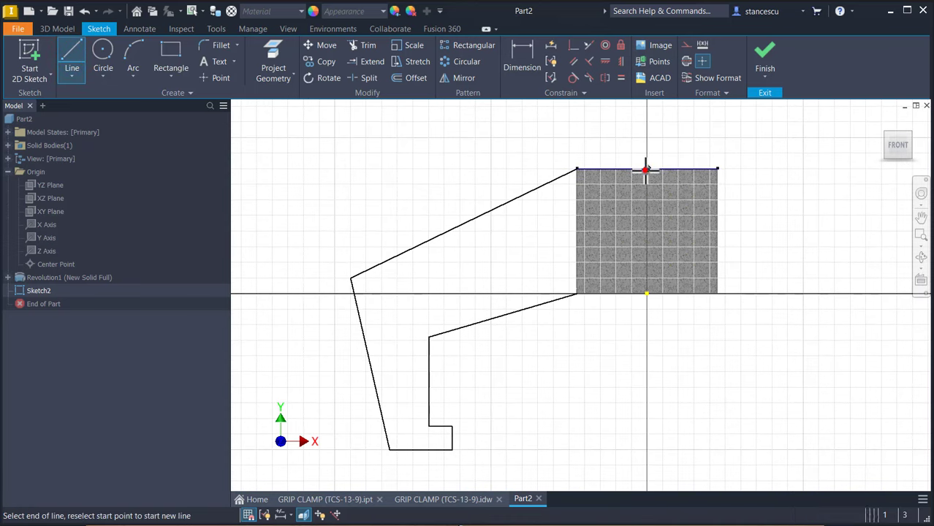
{"action": "left_click", "coordinate": [647, 293]}
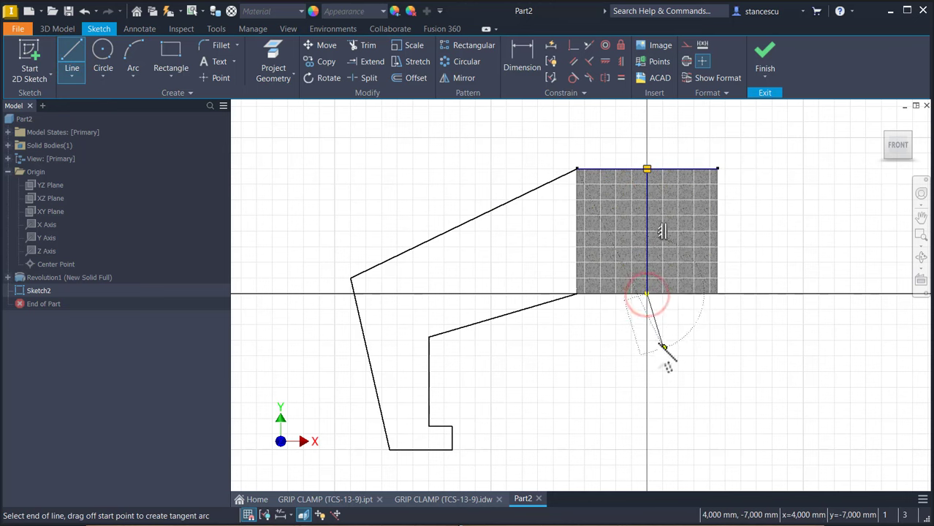
{"action": "key", "text": "Escape"}
{"action": "left_click", "coordinate": [672, 212]}
{"action": "left_click", "coordinate": [686, 62]}
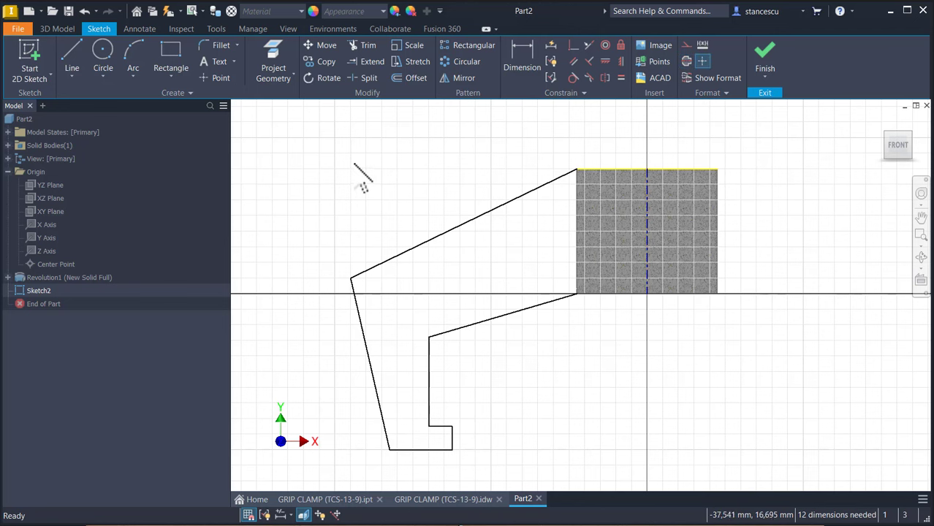
Step: Dimension the arm's outer corner to a 95 diameter from the centerline
{"action": "left_click", "coordinate": [522, 53]}
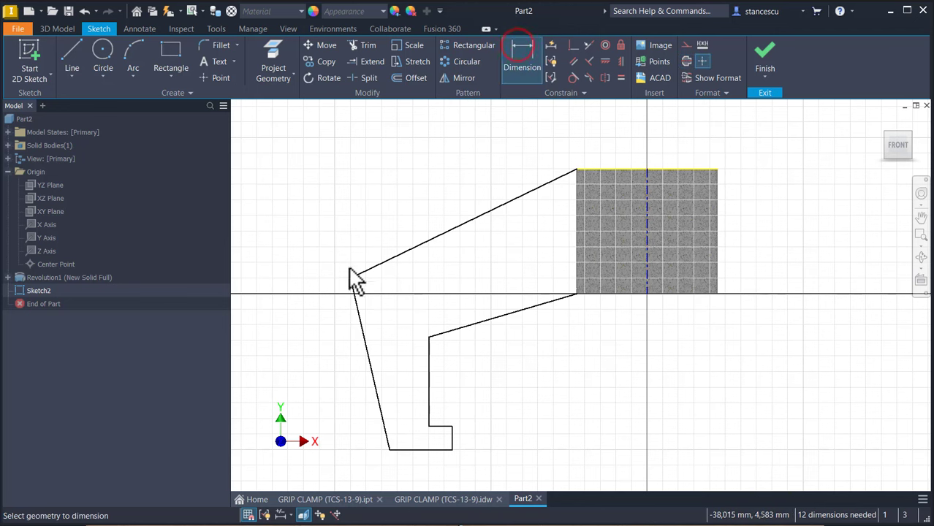
{"action": "left_click", "coordinate": [645, 226]}
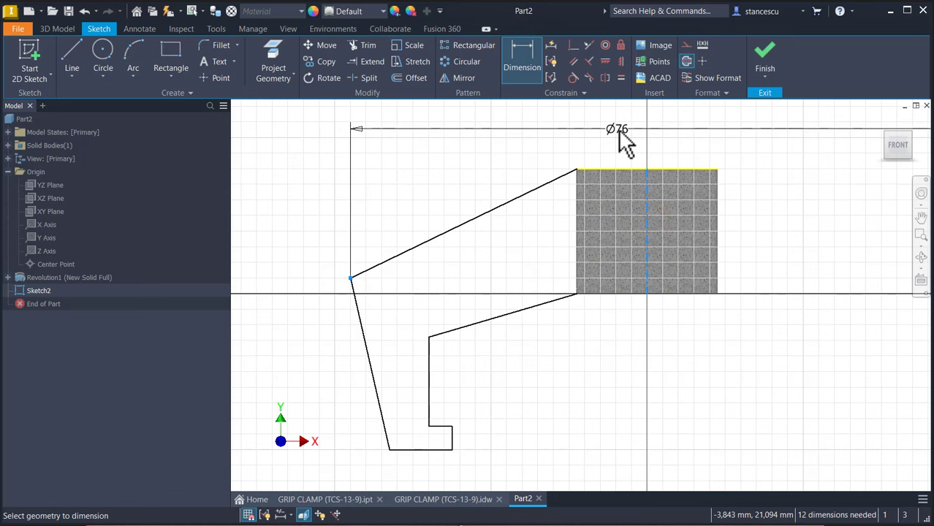
{"action": "left_click", "coordinate": [616, 129]}
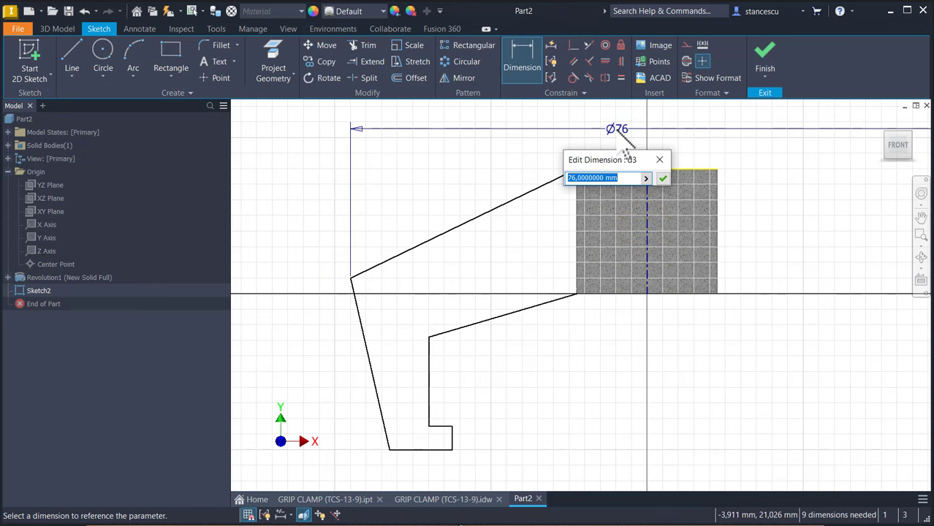
{"action": "key", "text": "Return"}
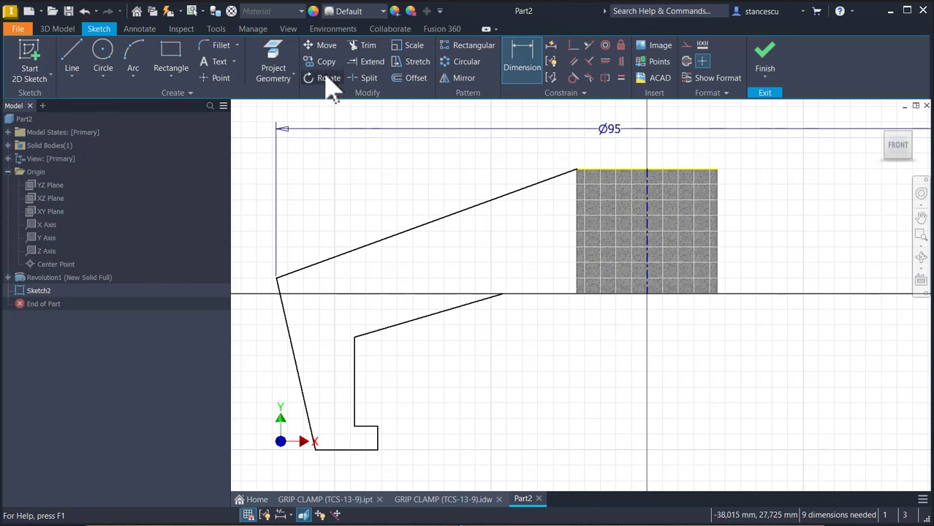
Step: Project the hub's bottom edge and make the lower sloped line coincident with its corner
{"action": "left_click", "coordinate": [277, 54]}
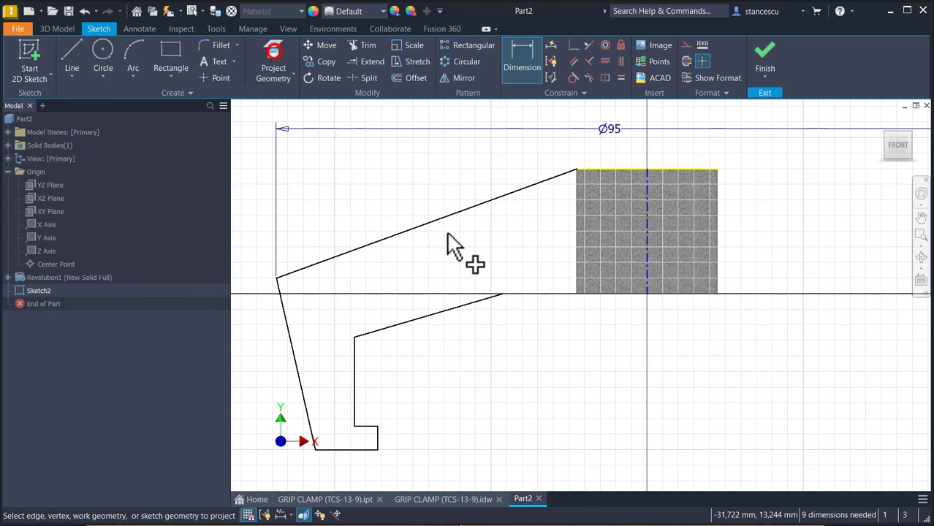
{"action": "left_click", "coordinate": [596, 290]}
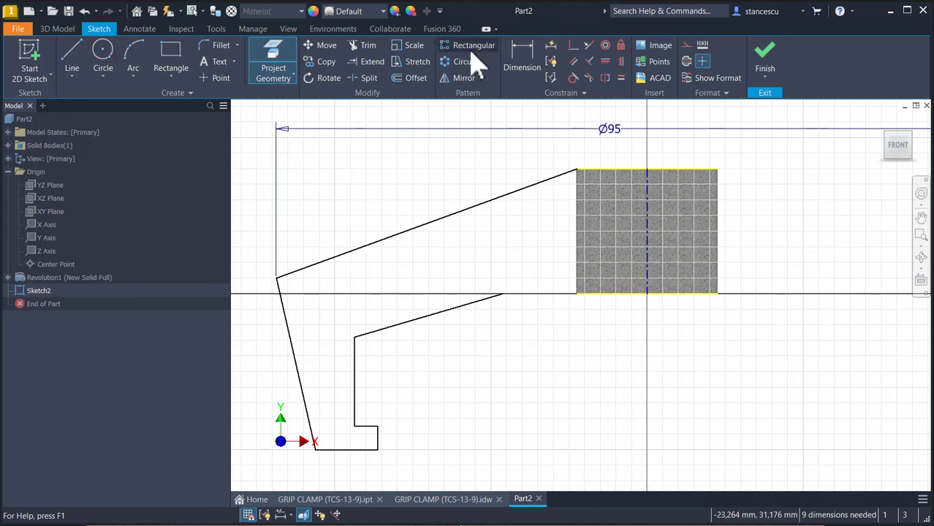
{"action": "left_click", "coordinate": [574, 46]}
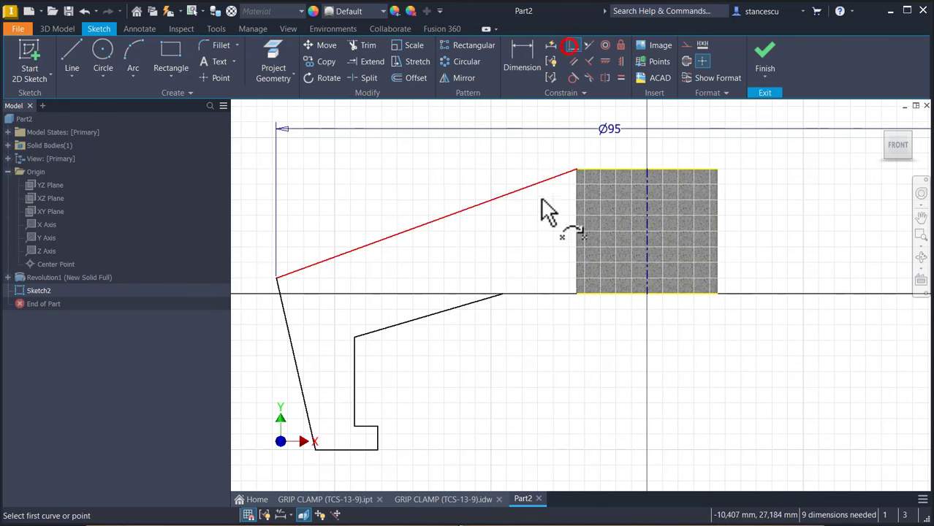
{"action": "left_click", "coordinate": [503, 295]}
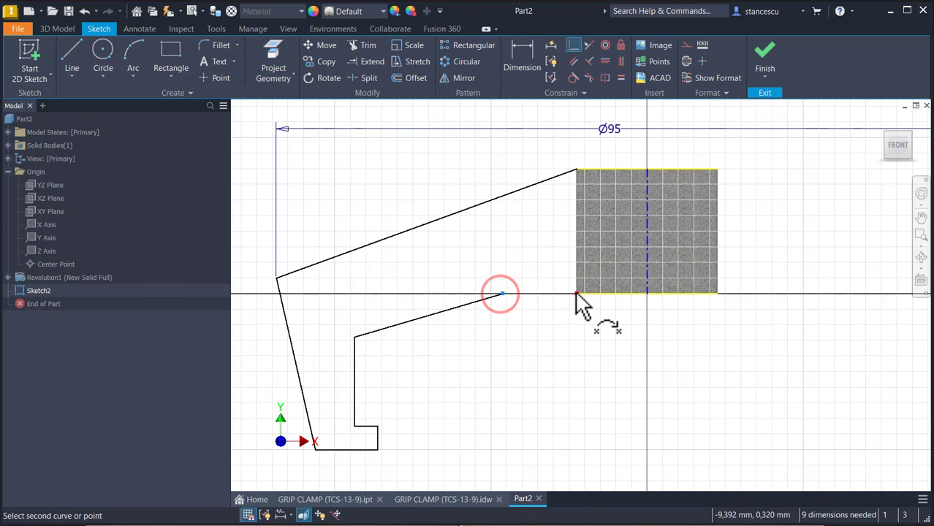
{"action": "left_click", "coordinate": [576, 293]}
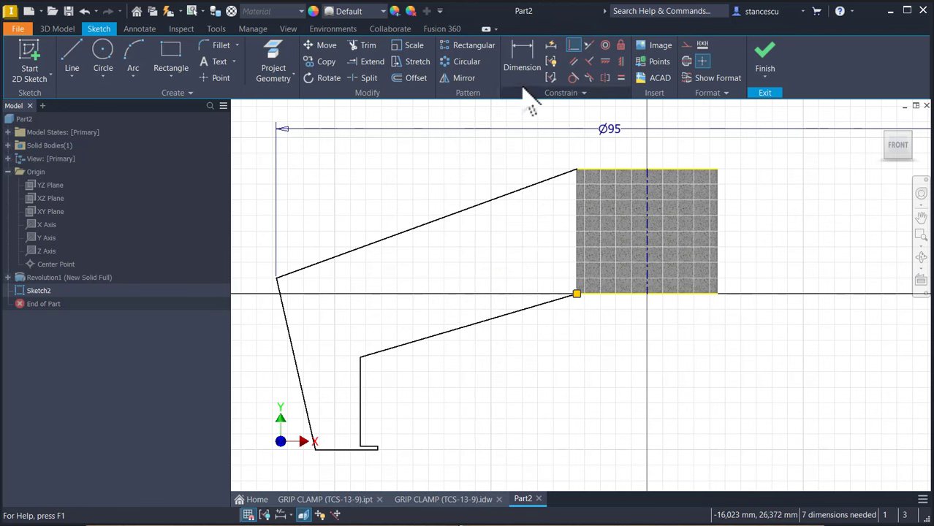
Step: Dimension the short bottom step height to 5
{"action": "left_click", "coordinate": [519, 57]}
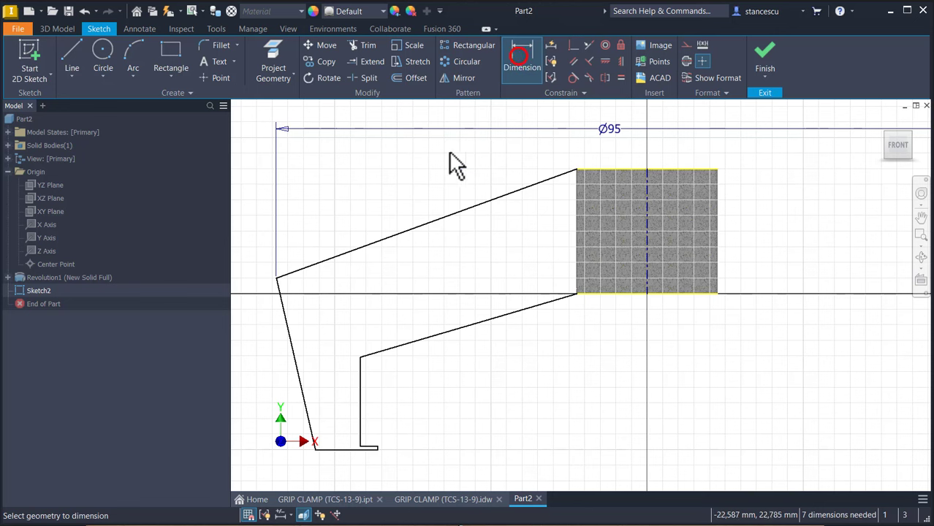
{"action": "left_click", "coordinate": [360, 358]}
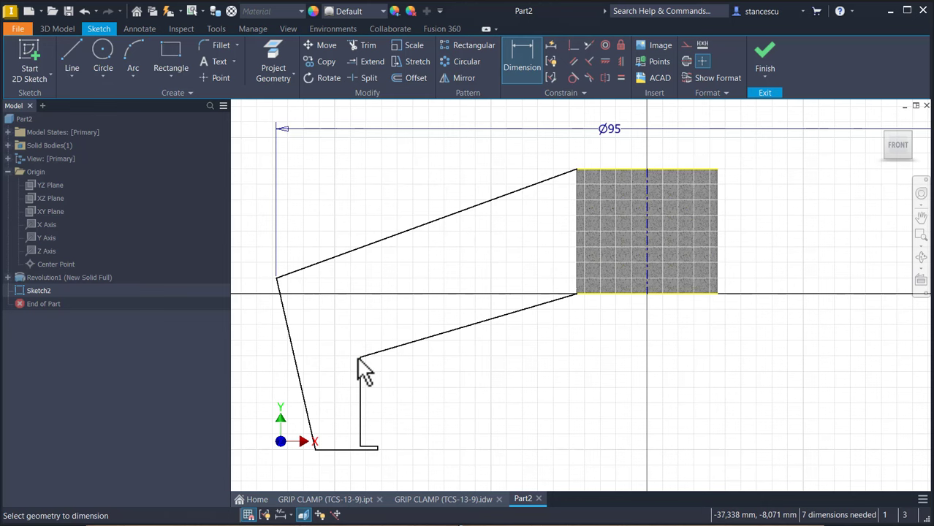
{"action": "scroll", "coordinate": [387, 453], "scroll_direction": "up", "scroll_amount": 3}
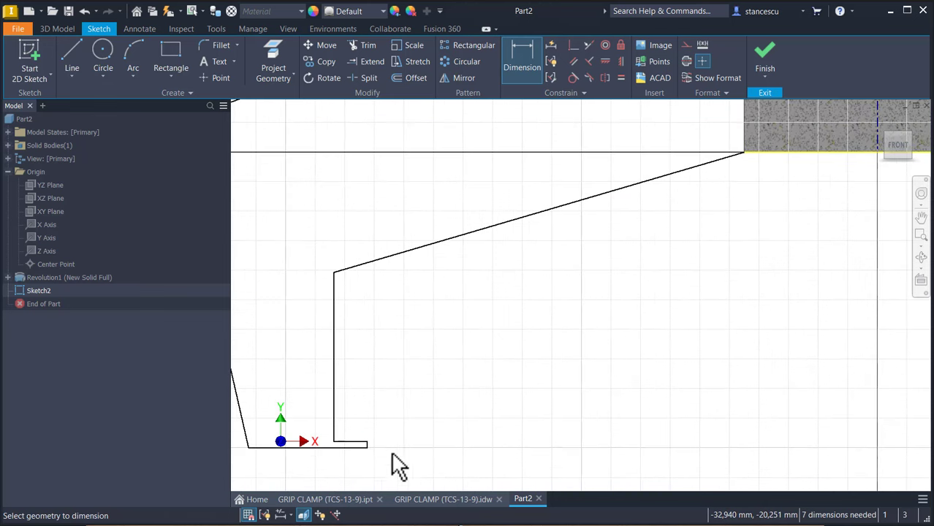
{"action": "middle_click_drag", "start_coordinate": [397, 432], "coordinate": [397, 427]}
{"action": "scroll", "coordinate": [446, 358], "scroll_direction": "up", "scroll_amount": 4}
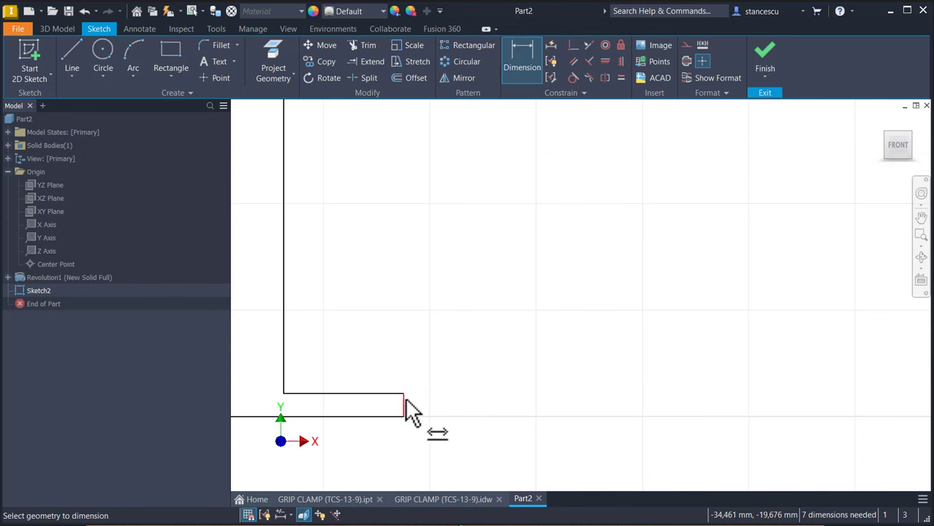
{"action": "left_click", "coordinate": [411, 413]}
{"action": "left_click", "coordinate": [483, 410]}
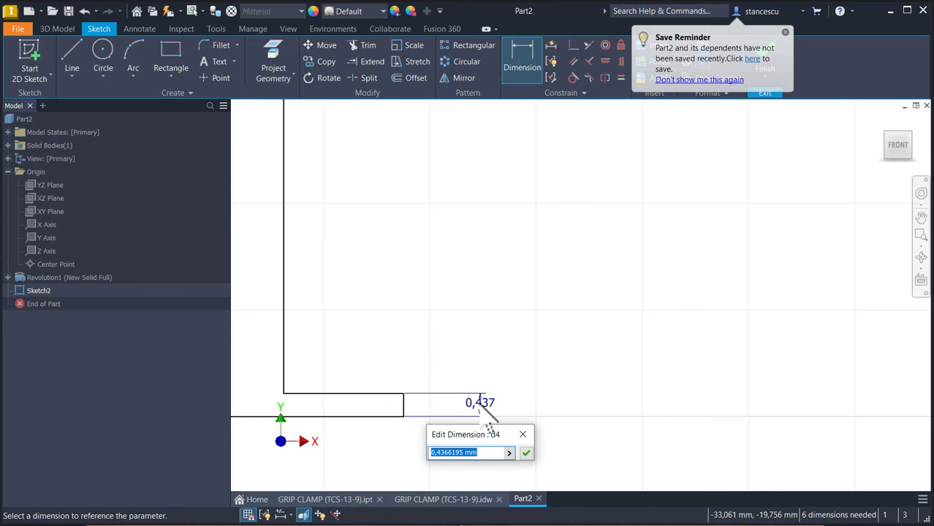
{"action": "type", "text": "5"}
{"action": "key", "text": "Return"}
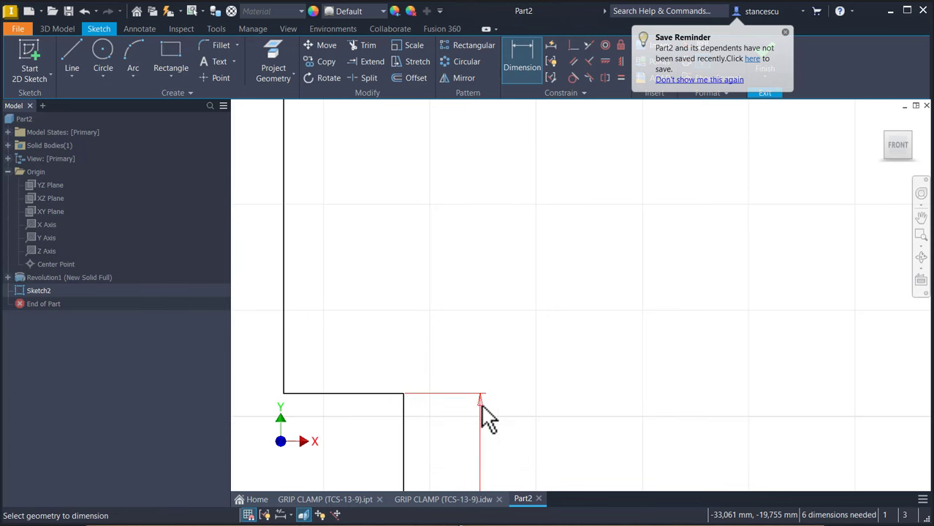
Step: Dimension the profile's bottom edge width to 7
{"action": "scroll", "coordinate": [482, 408], "scroll_direction": "up", "scroll_amount": 5}
{"action": "mouse_move", "coordinate": [482, 409]}
{"action": "middle_mouse_down"}
{"action": "mouse_move", "coordinate": [381, 442]}
{"action": "mouse_move", "coordinate": [426, 365]}
{"action": "middle_mouse_up"}
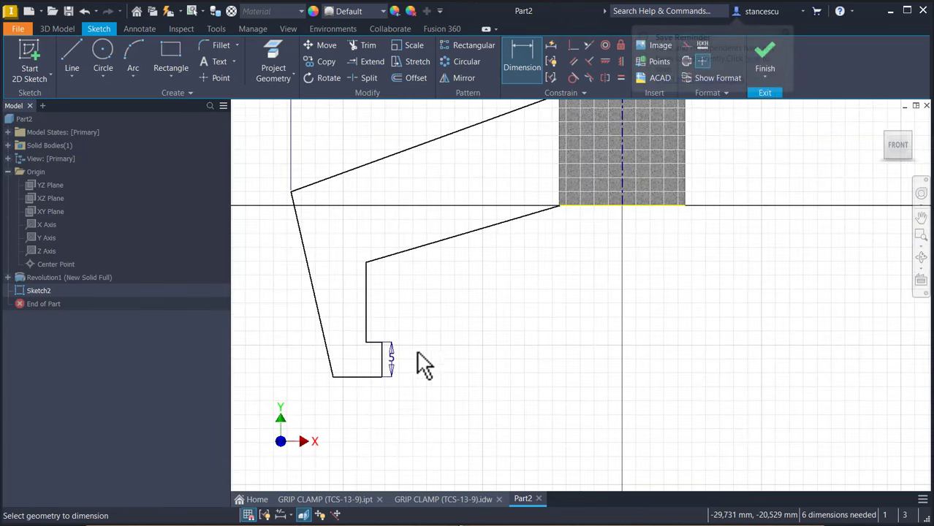
{"action": "left_click", "coordinate": [364, 375]}
{"action": "left_click", "coordinate": [364, 407]}
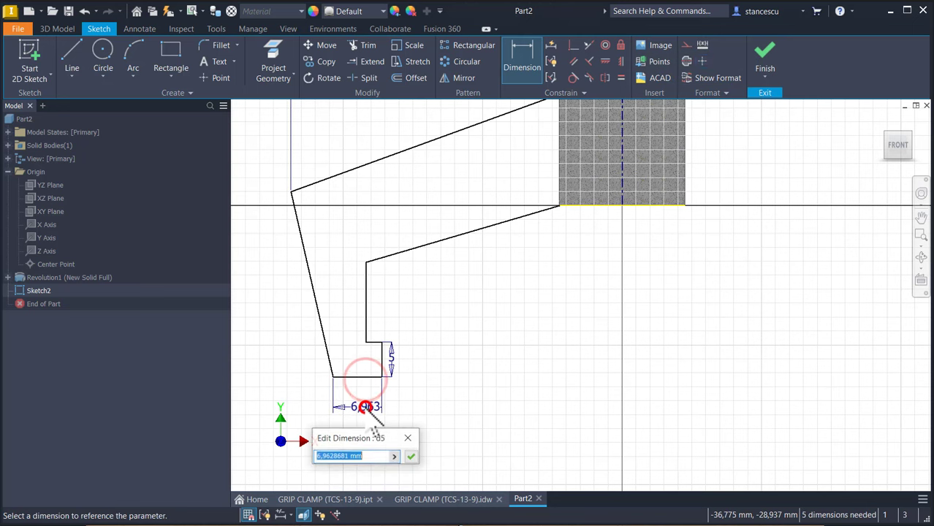
{"action": "type", "text": "7"}
{"action": "key", "text": "Return"}
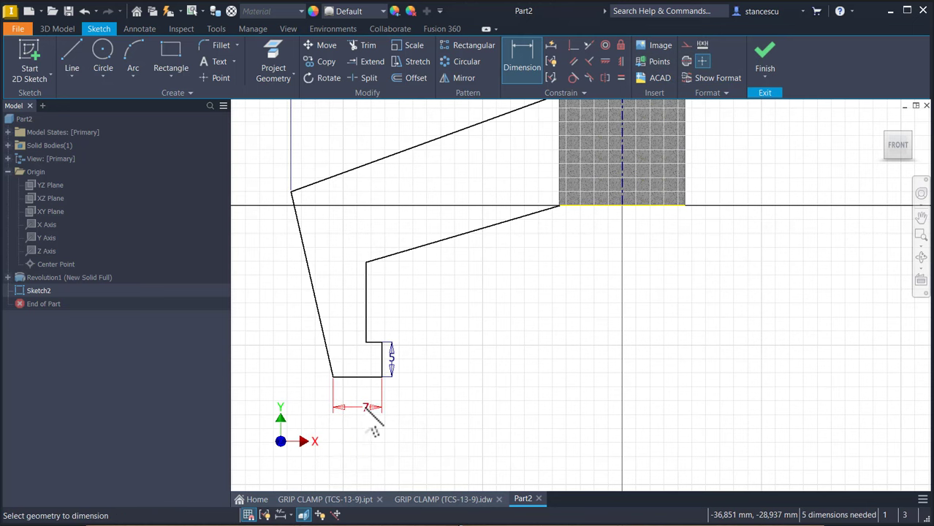
Step: Add the 46 overall height dimension from the hub top to the profile's bottom-left corner
{"action": "scroll", "coordinate": [432, 326], "scroll_direction": "down", "scroll_amount": 3}
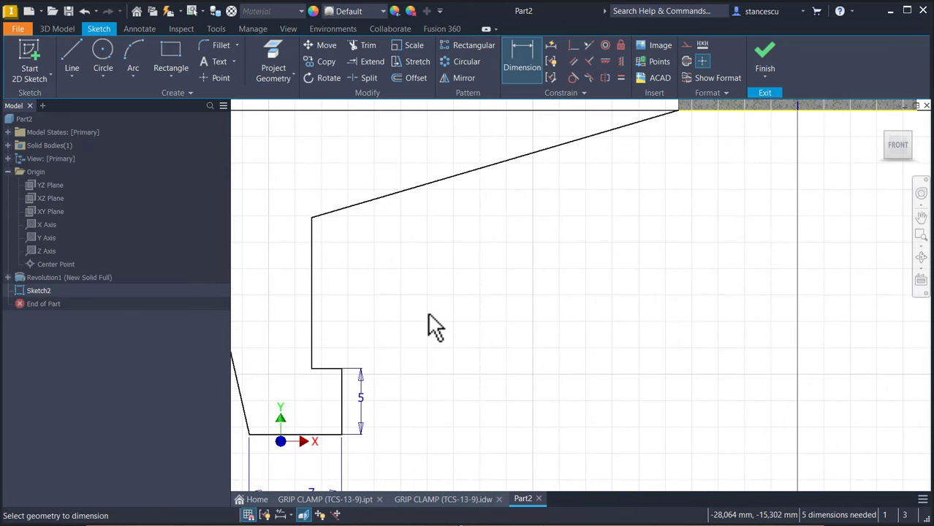
{"action": "scroll", "coordinate": [439, 318], "scroll_direction": "up", "scroll_amount": 3}
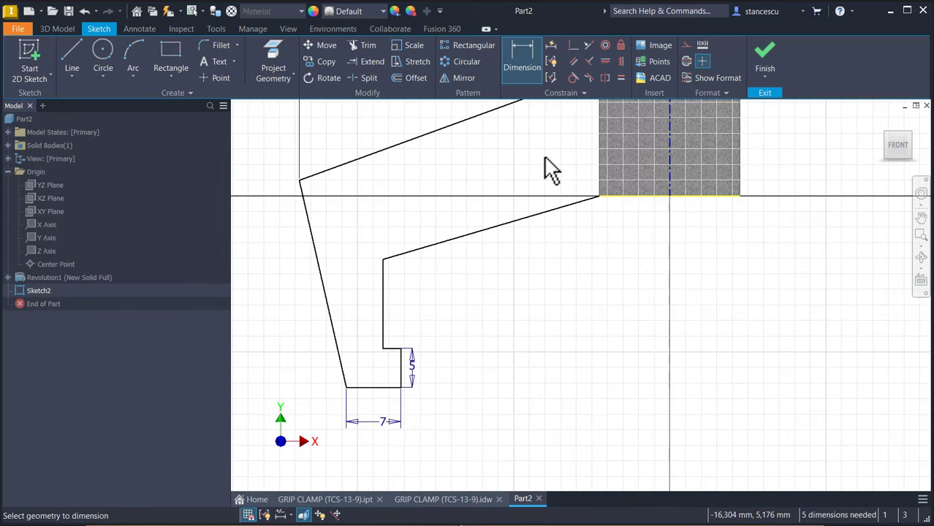
{"action": "middle_click_drag", "start_coordinate": [545, 157], "coordinate": [614, 215]}
{"action": "scroll", "coordinate": [611, 215], "scroll_direction": "up", "scroll_amount": 3}
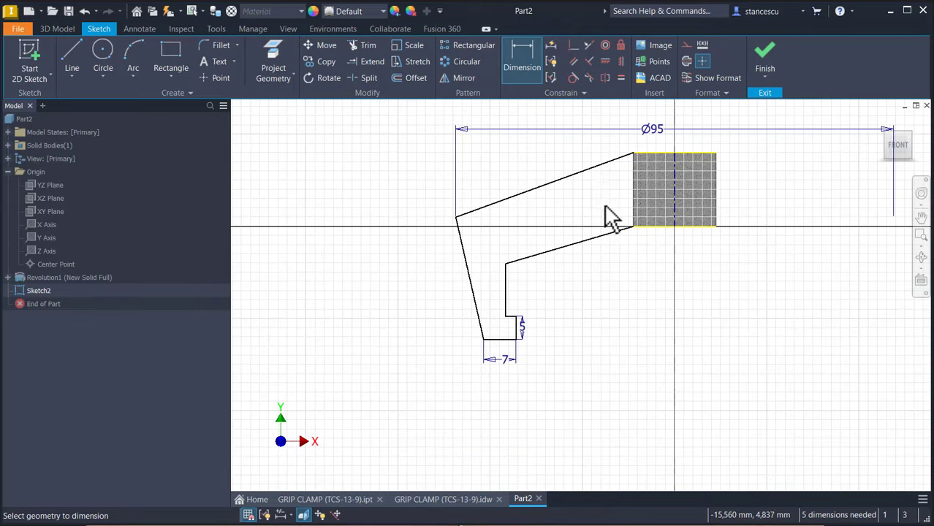
{"action": "left_click", "coordinate": [520, 60]}
{"action": "left_click", "coordinate": [651, 153]}
{"action": "left_click", "coordinate": [491, 341]}
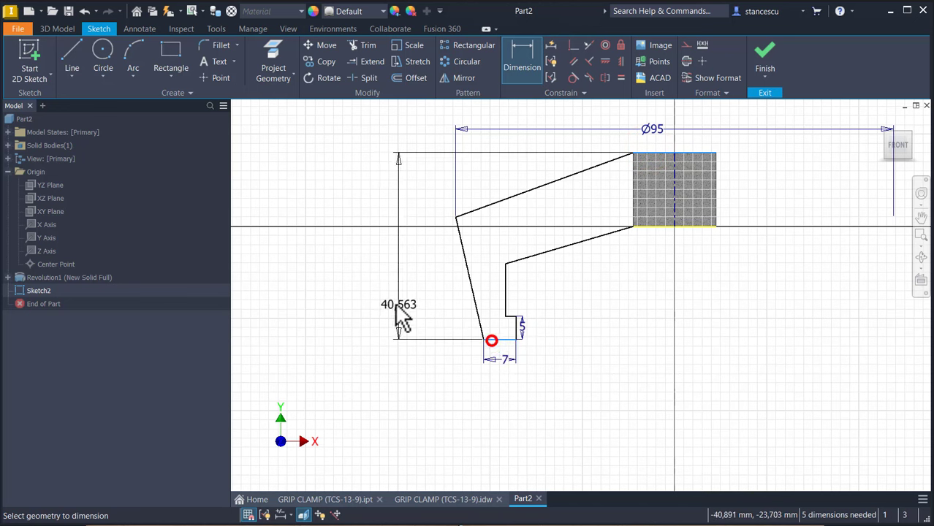
{"action": "left_click", "coordinate": [361, 268]}
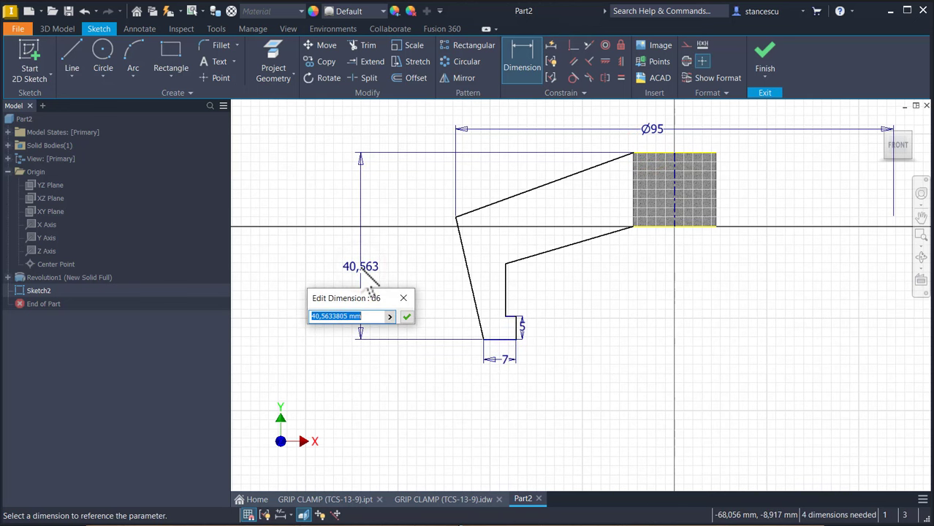
{"action": "key", "text": "Return"}
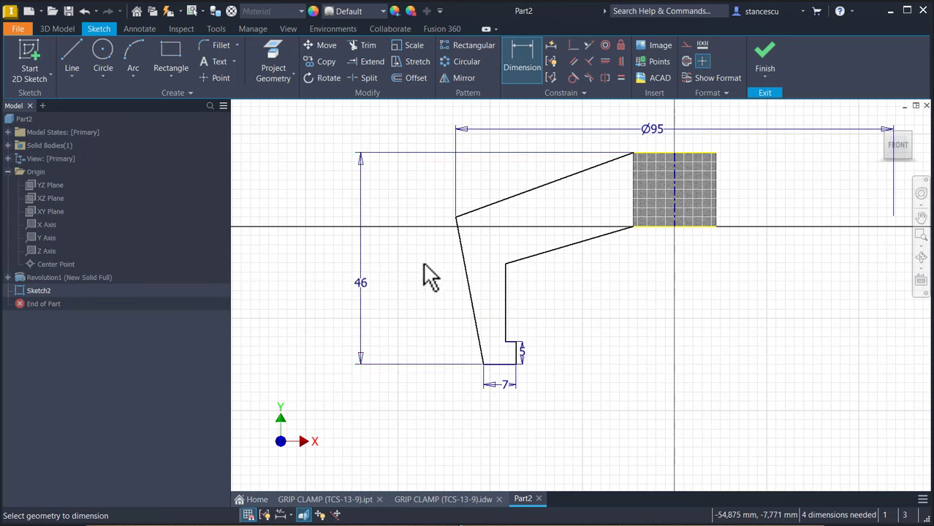
Step: Set the upper-left corner height above the bottom edge to 29
{"action": "left_click", "coordinate": [456, 217]}
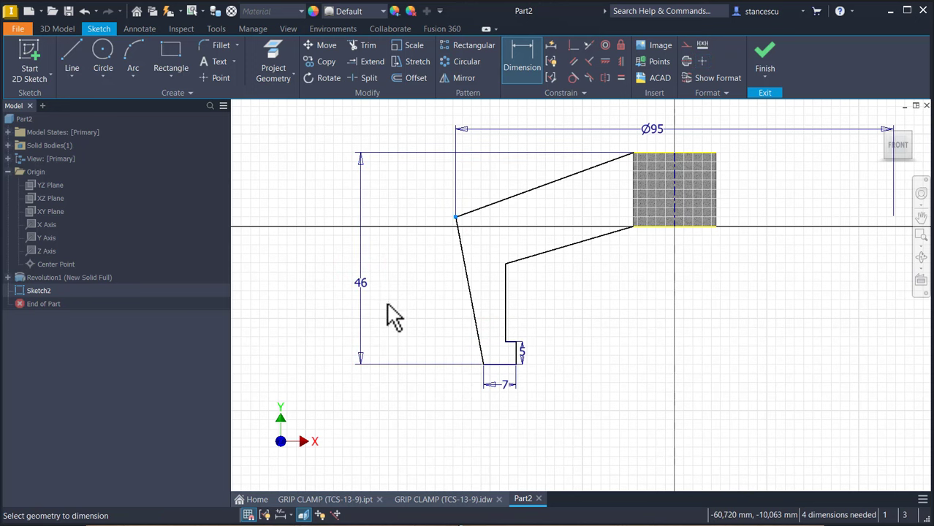
{"action": "left_click", "coordinate": [492, 366]}
{"action": "left_click", "coordinate": [406, 300]}
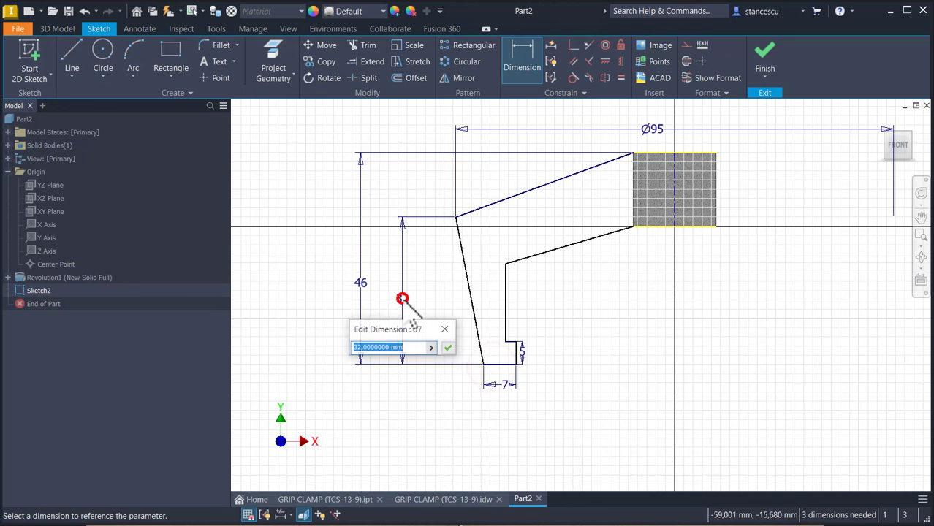
{"action": "type", "text": "29"}
{"action": "key", "text": "Return"}
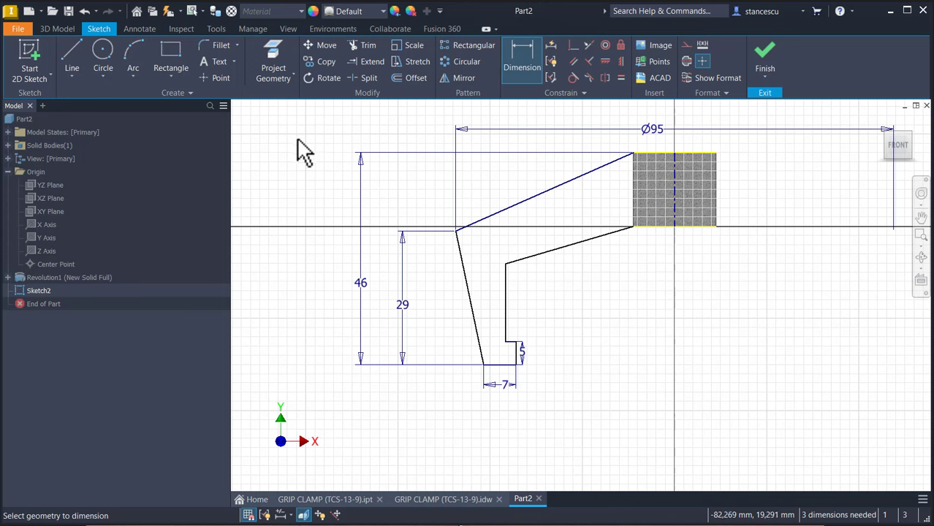
Step: Draw two bent lines from the axis inside the hatched block down to the profile's bottom corners
{"action": "left_click", "coordinate": [73, 55]}
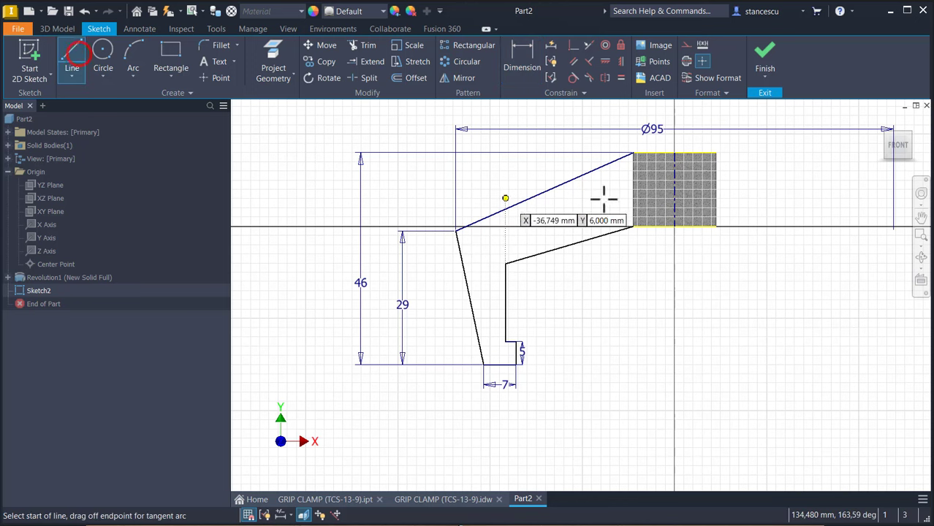
{"action": "left_click", "coordinate": [674, 171]}
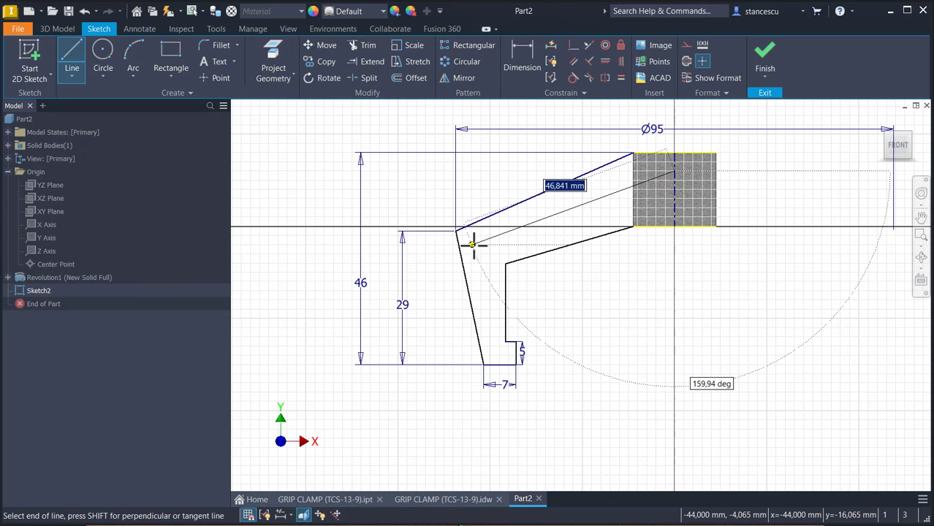
{"action": "left_click", "coordinate": [473, 245]}
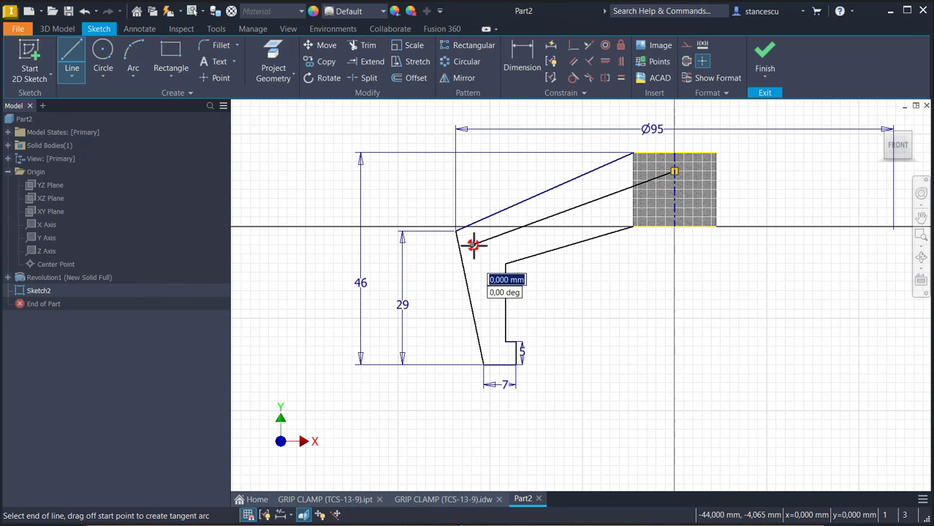
{"action": "double_click", "coordinate": [484, 363]}
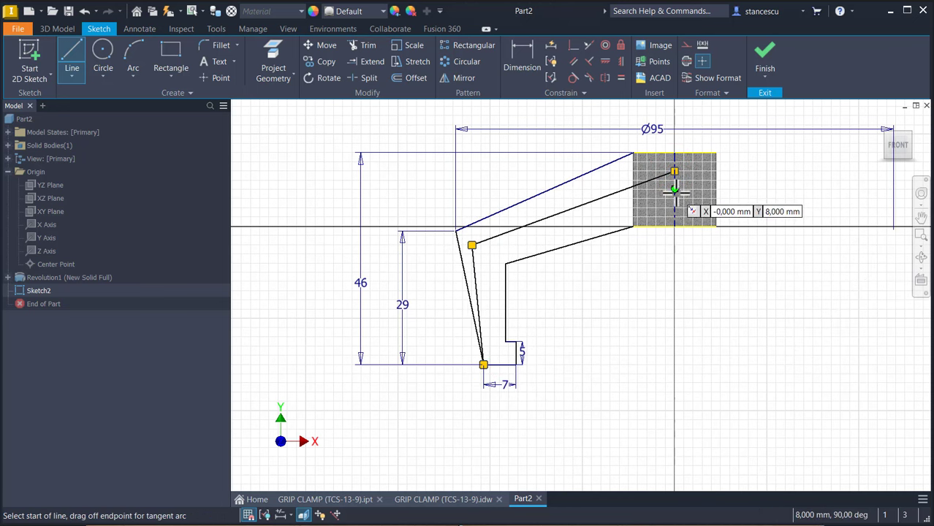
{"action": "scroll", "coordinate": [667, 201], "scroll_direction": "up", "scroll_amount": 2}
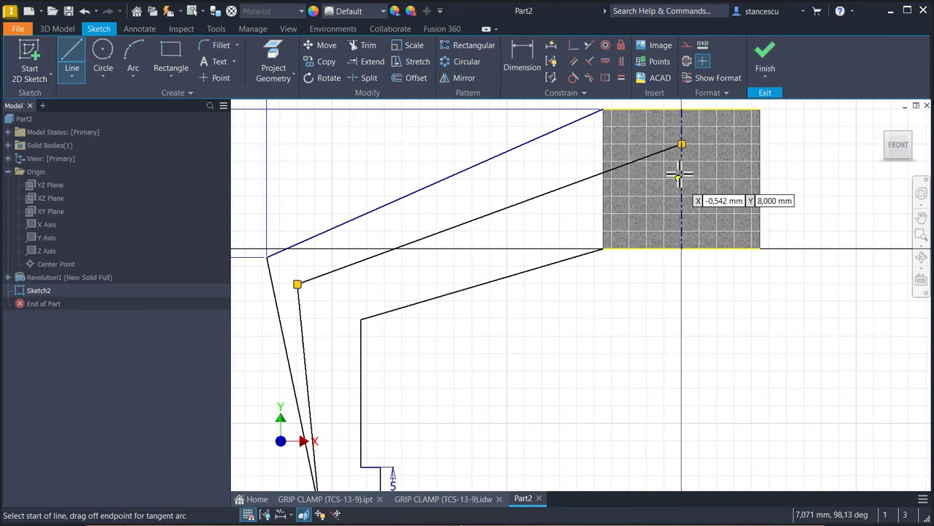
{"action": "left_click", "coordinate": [681, 145]}
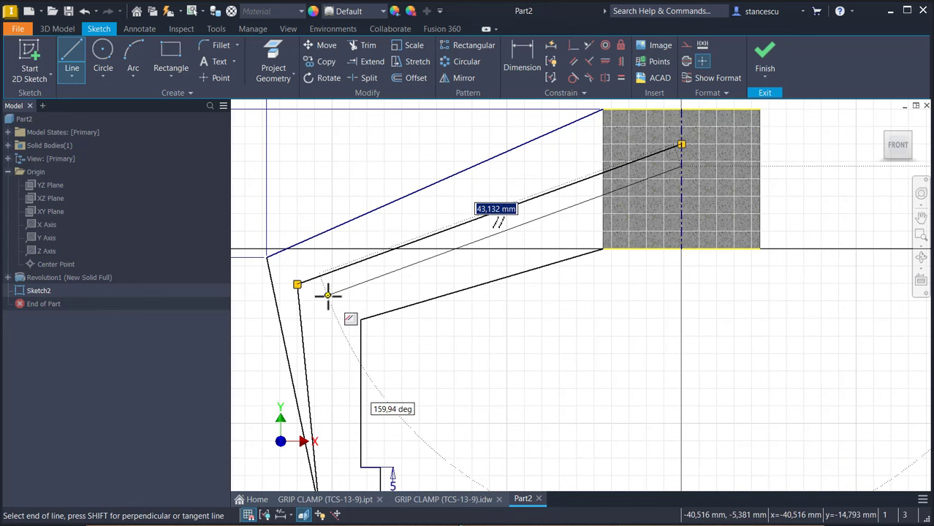
{"action": "left_click", "coordinate": [327, 296]}
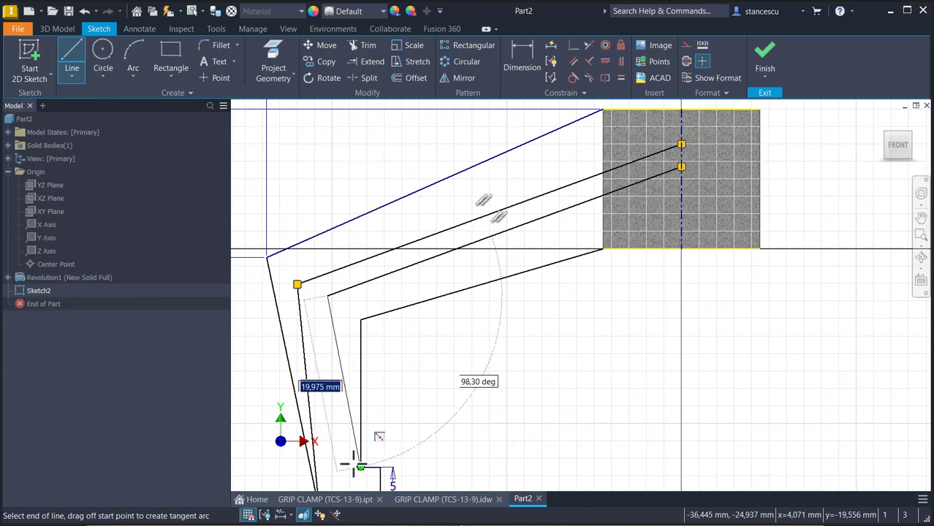
{"action": "scroll", "coordinate": [360, 468], "scroll_direction": "up", "scroll_amount": 2}
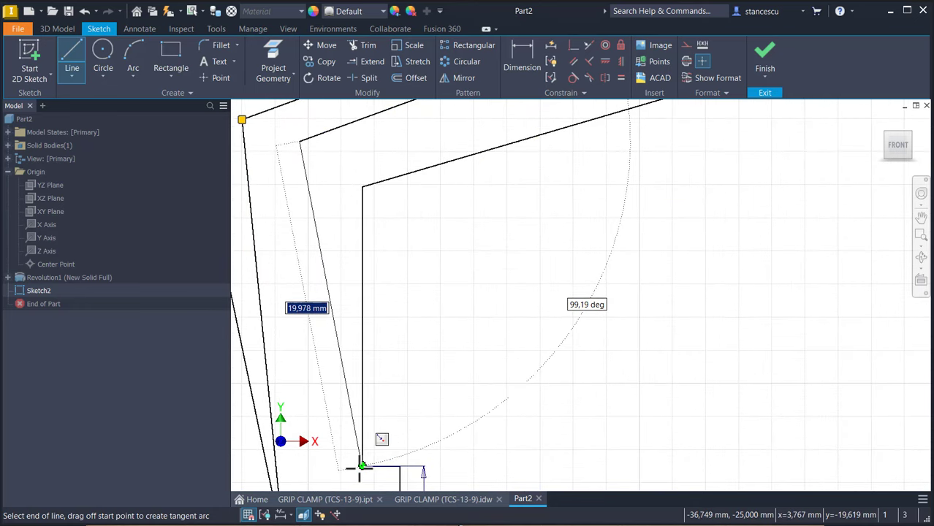
{"action": "left_click", "coordinate": [361, 466]}
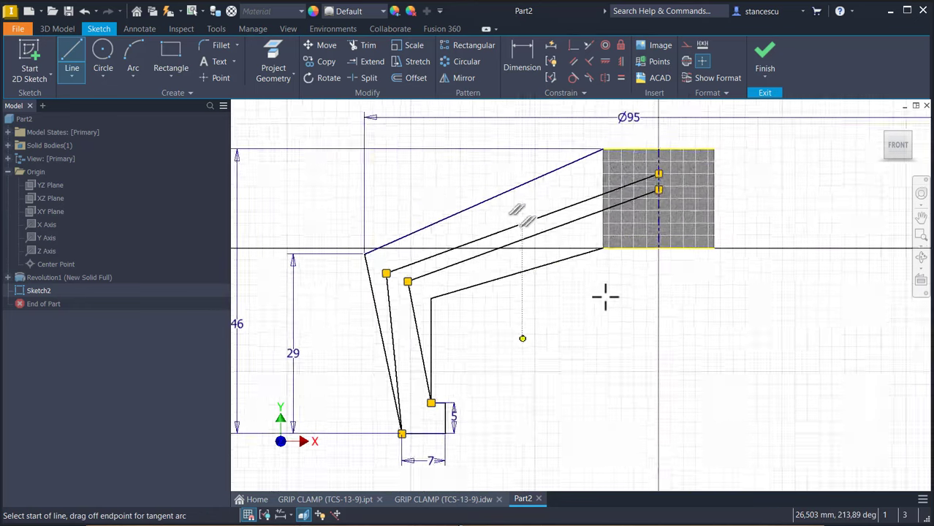
{"action": "scroll", "coordinate": [463, 351], "scroll_direction": "down", "scroll_amount": 1}
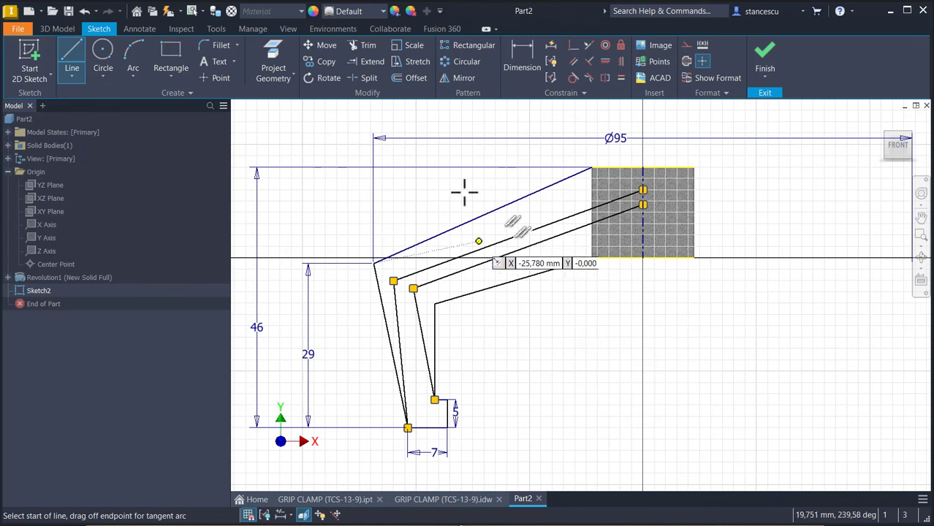
Step: Make the first two inner sloped lines parallel and set their spacing to 3
{"action": "left_click", "coordinate": [527, 57]}
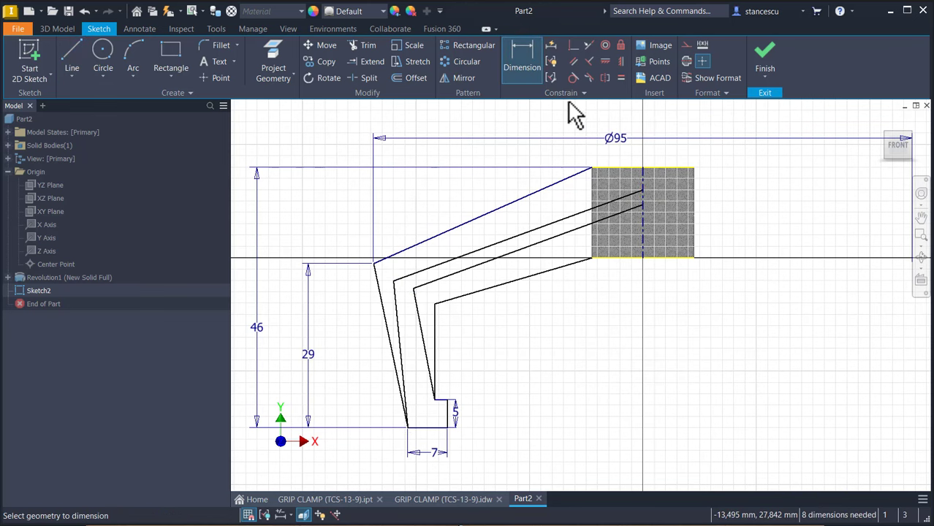
{"action": "left_click", "coordinate": [575, 63]}
{"action": "left_click", "coordinate": [396, 313]}
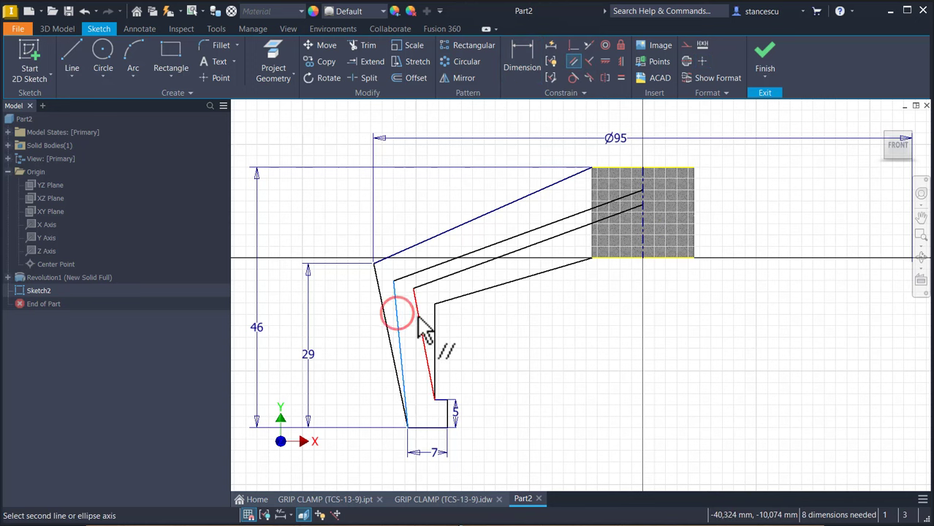
{"action": "left_click", "coordinate": [419, 319]}
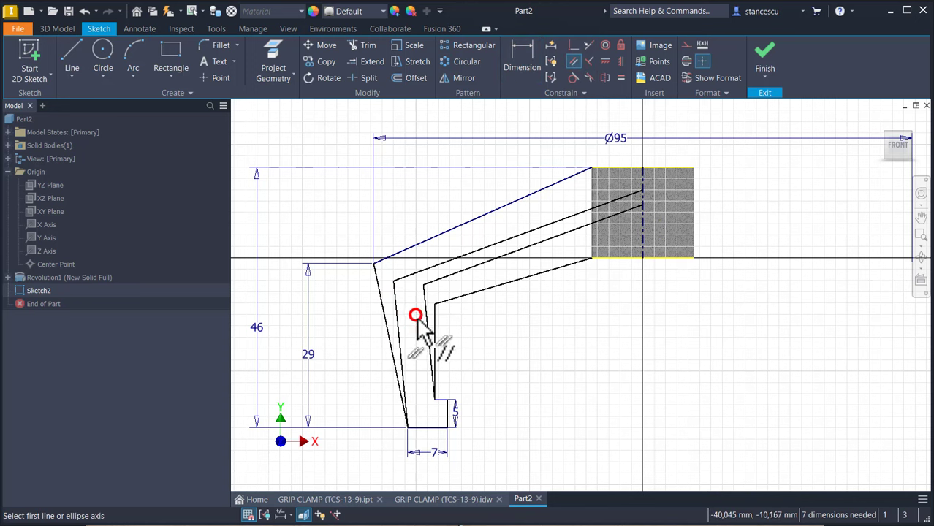
{"action": "left_click", "coordinate": [574, 47]}
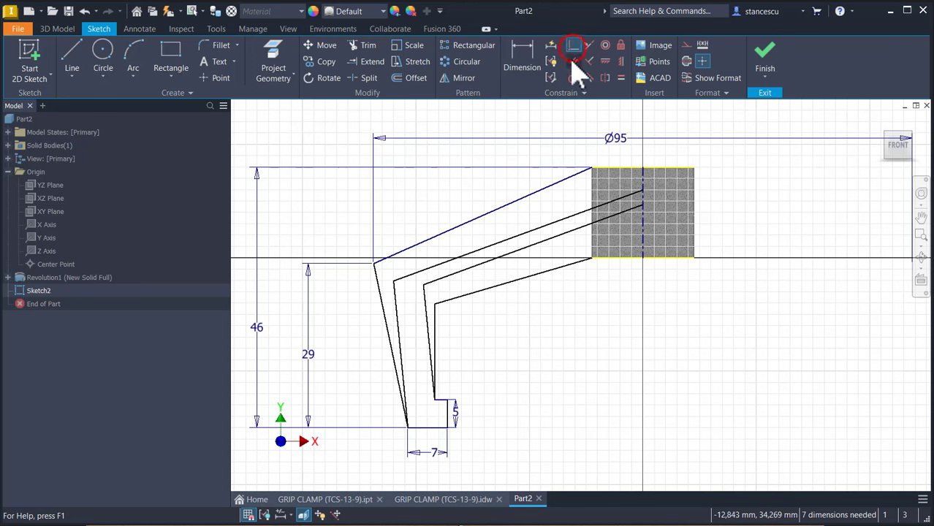
{"action": "left_click", "coordinate": [522, 58]}
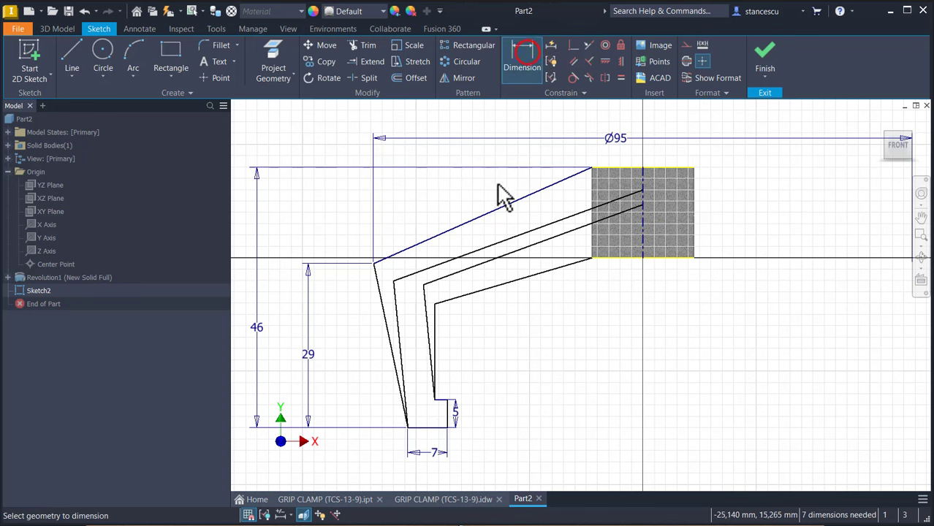
{"action": "left_click", "coordinate": [549, 239]}
{"action": "left_click", "coordinate": [542, 235]}
{"action": "left_click", "coordinate": [540, 213]}
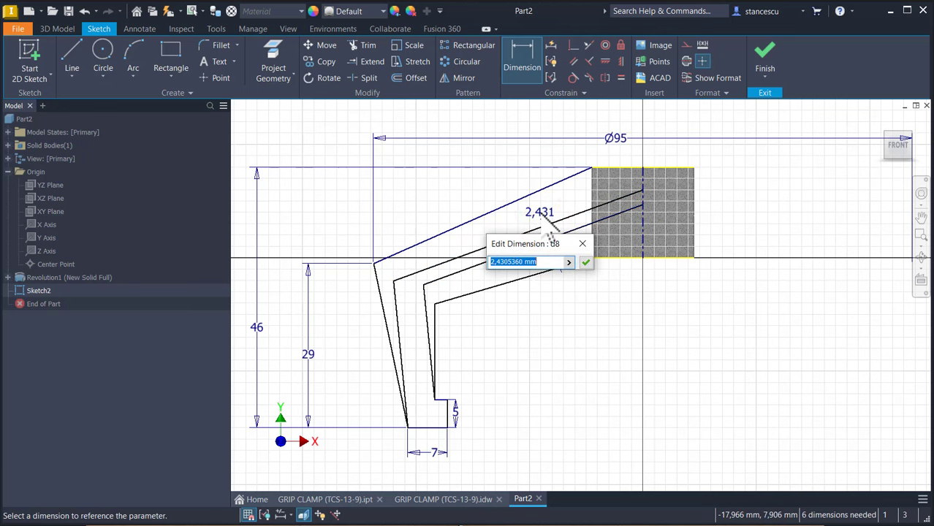
{"action": "type", "text": "3"}
{"action": "key", "text": "Return"}
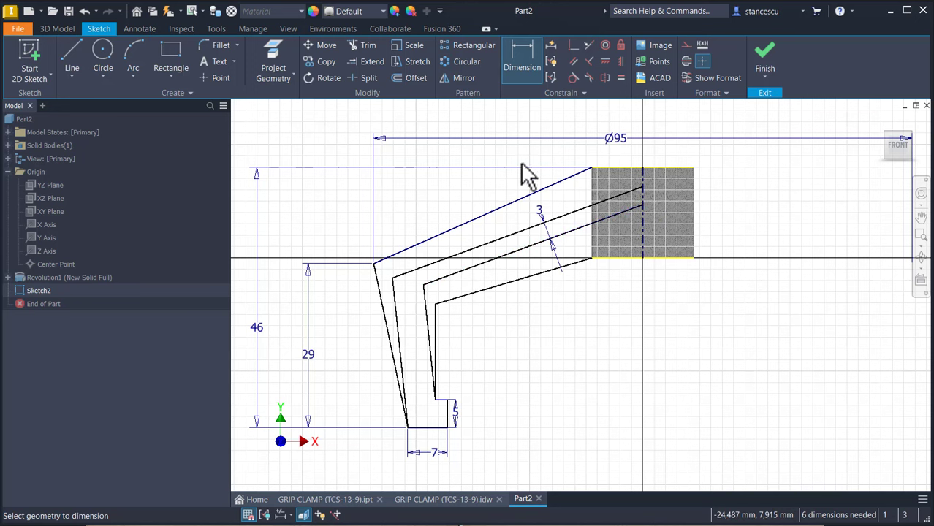
Step: Make the lowest inner line parallel and space it 4 mm from the middle line
{"action": "left_click", "coordinate": [571, 63]}
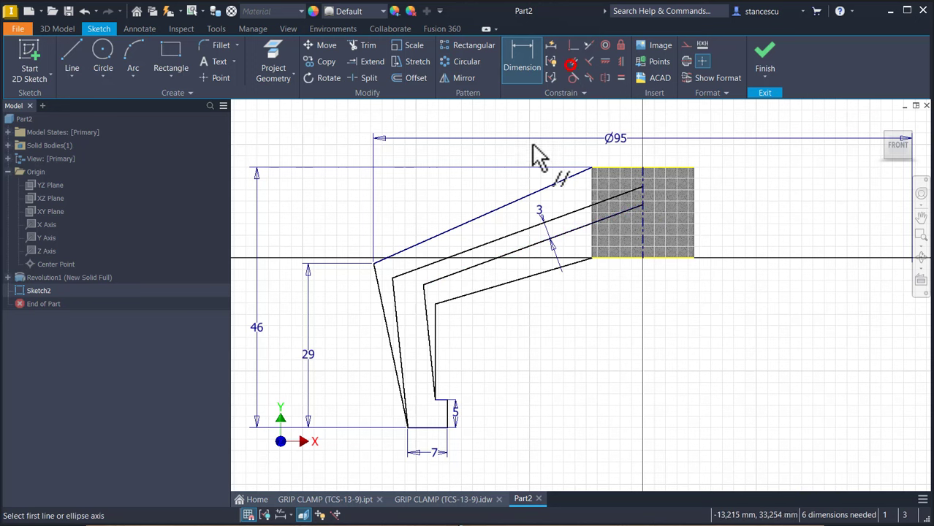
{"action": "left_click", "coordinate": [492, 258]}
{"action": "left_click", "coordinate": [497, 284]}
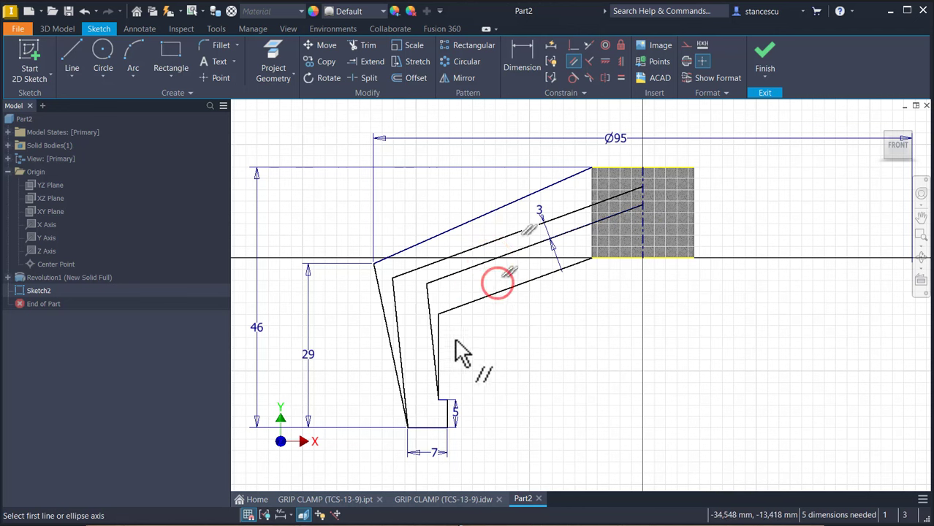
{"action": "left_click", "coordinate": [525, 57]}
{"action": "left_click", "coordinate": [484, 262]}
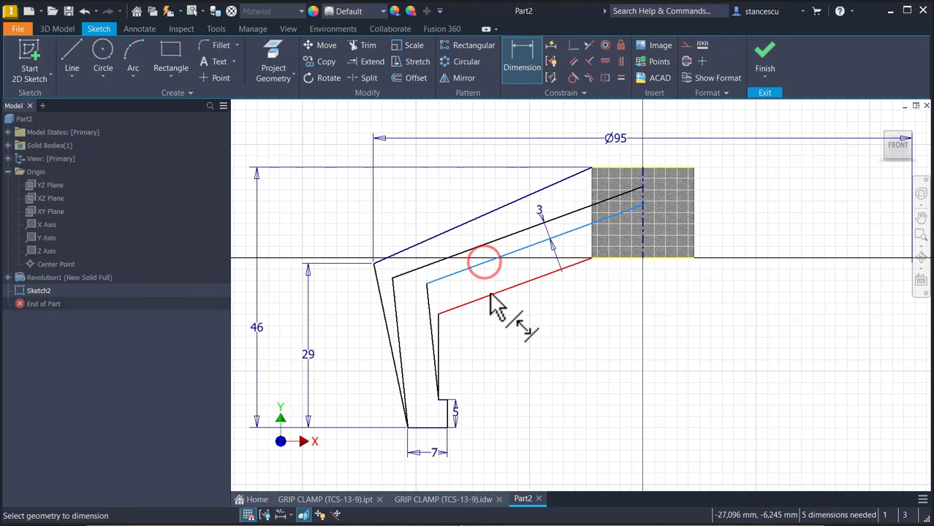
{"action": "left_click", "coordinate": [487, 296]}
{"action": "left_click", "coordinate": [488, 285]}
{"action": "type", "text": "4"}
{"action": "key", "text": "Return"}
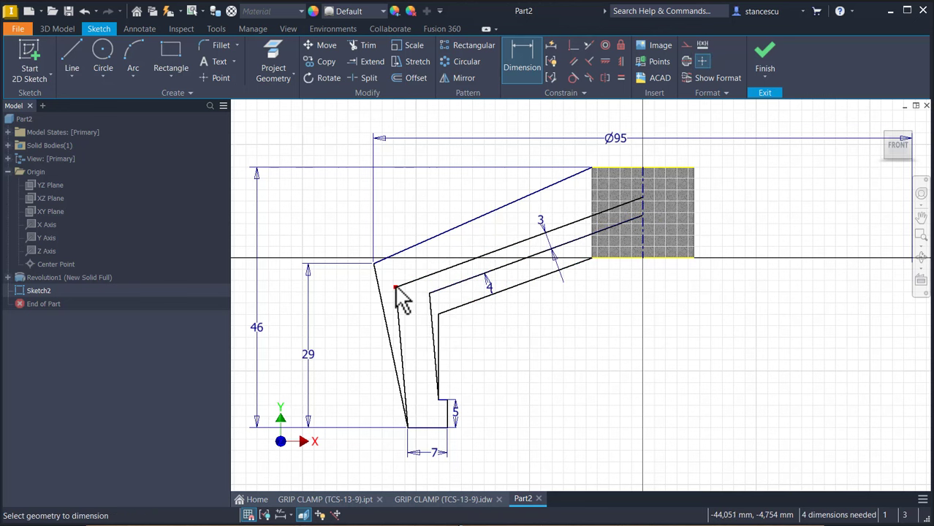
Step: Dimension the inner corner to an 83 diameter and a 27 height above the bottom line
{"action": "left_click", "coordinate": [395, 287]}
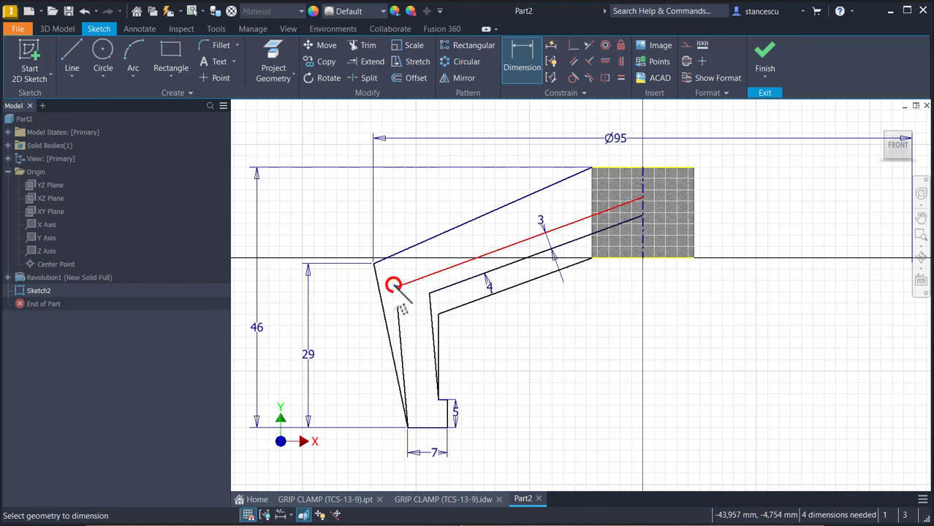
{"action": "left_click", "coordinate": [642, 234]}
{"action": "left_click", "coordinate": [589, 166]}
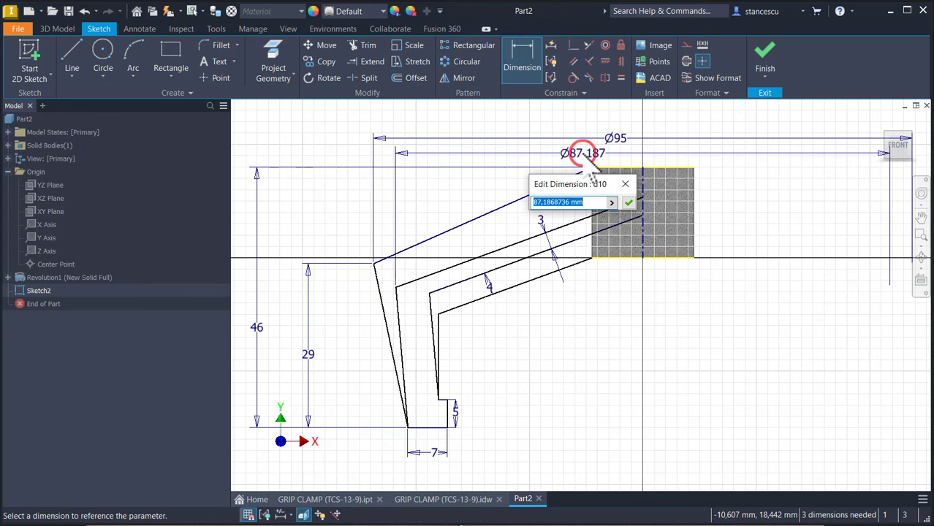
{"action": "type", "text": "83"}
{"action": "key", "text": "Return"}
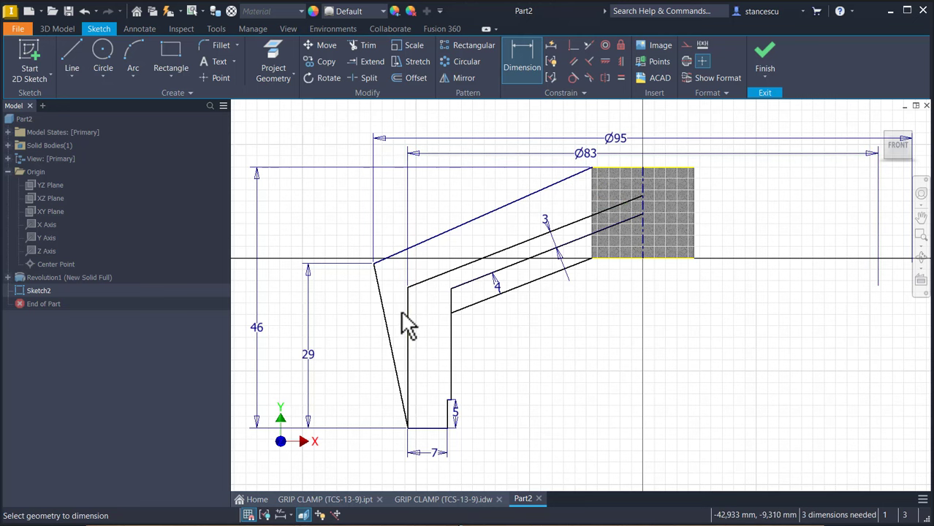
{"action": "left_click", "coordinate": [407, 287]}
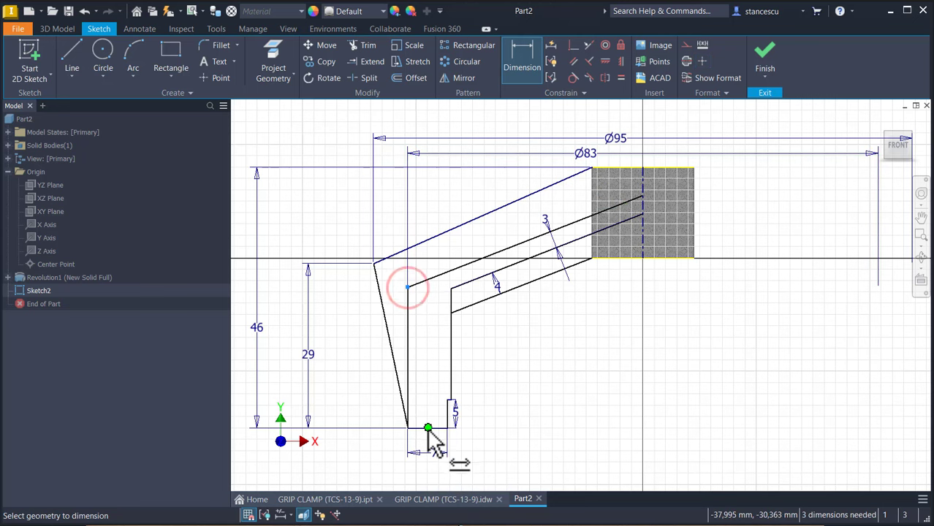
{"action": "left_click", "coordinate": [423, 428]}
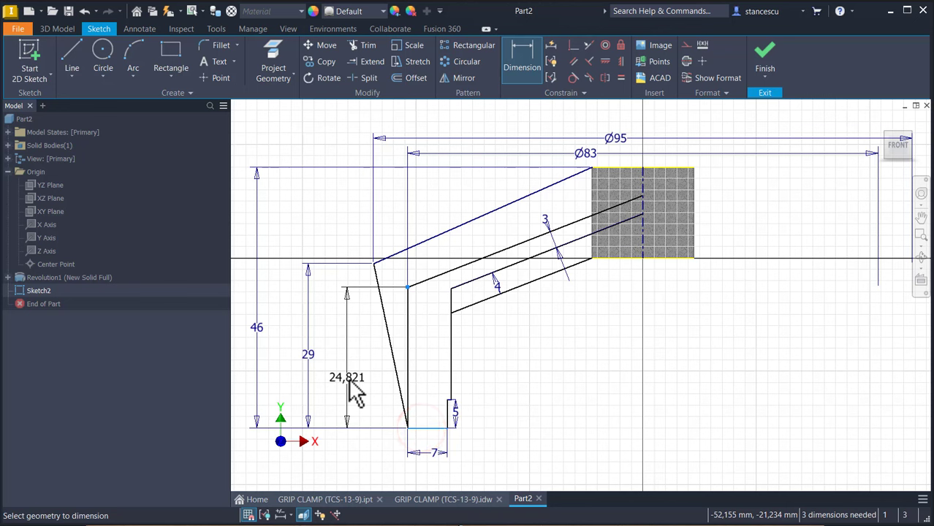
{"action": "left_click", "coordinate": [348, 377]}
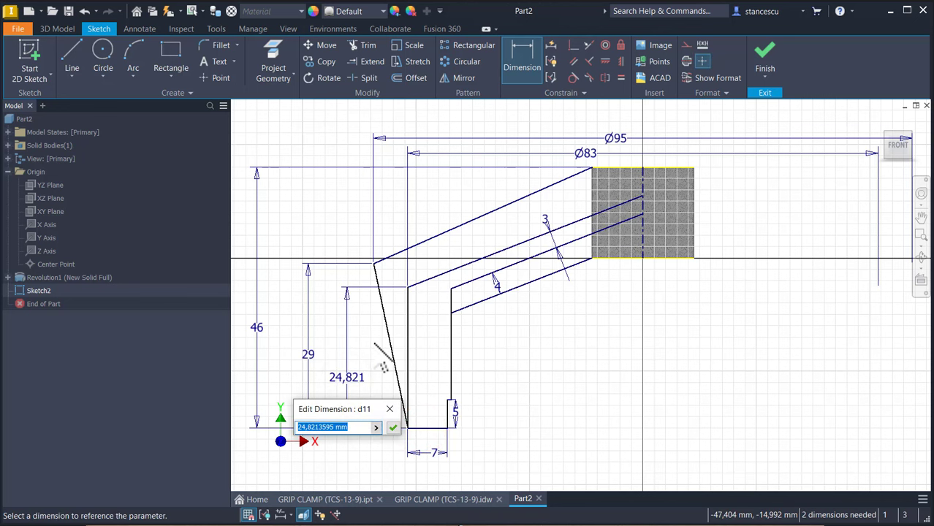
{"action": "key", "text": "Return"}
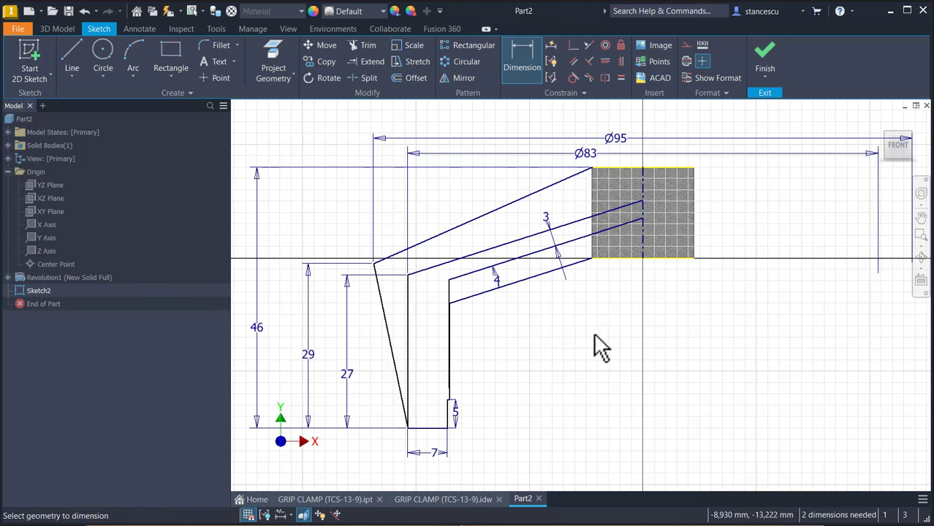
{"action": "key", "text": "Escape"}
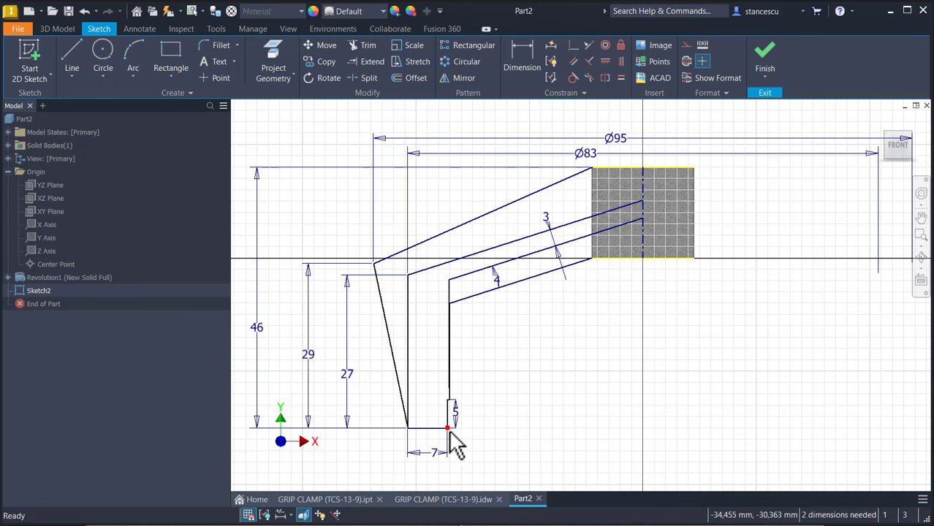
Step: Shift the profile's bottom point right, then dimension the 5 mm step and the Ø57 foot diameter
{"action": "left_click_drag", "start_coordinate": [449, 429], "coordinate": [467, 429]}
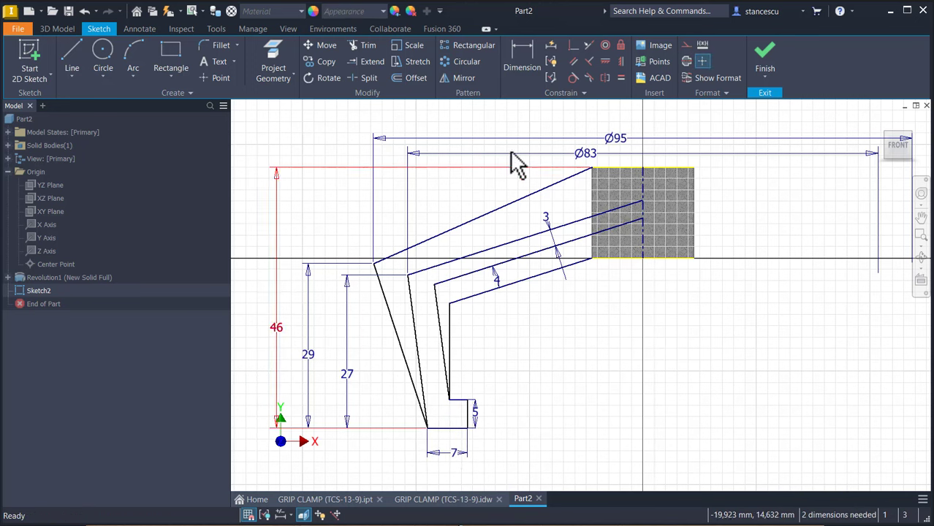
{"action": "left_click", "coordinate": [521, 60]}
{"action": "left_click", "coordinate": [467, 420]}
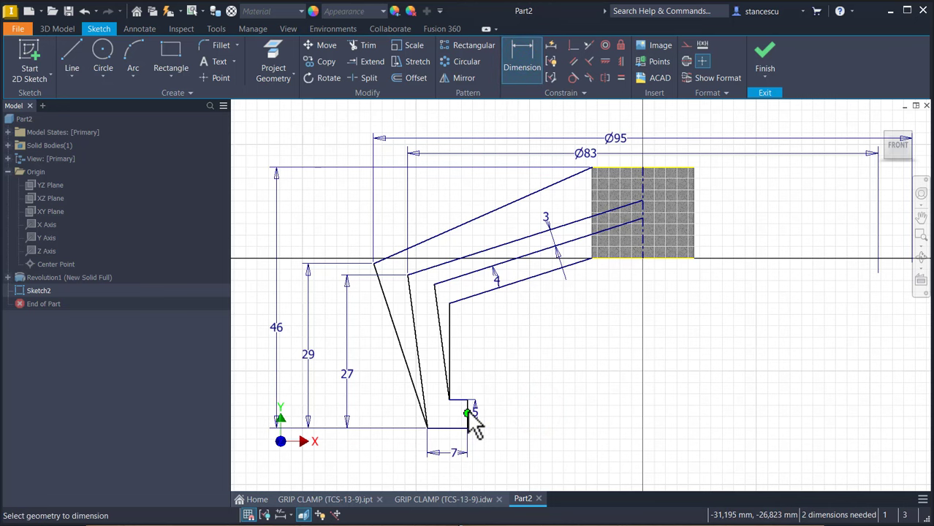
{"action": "left_click", "coordinate": [468, 405]}
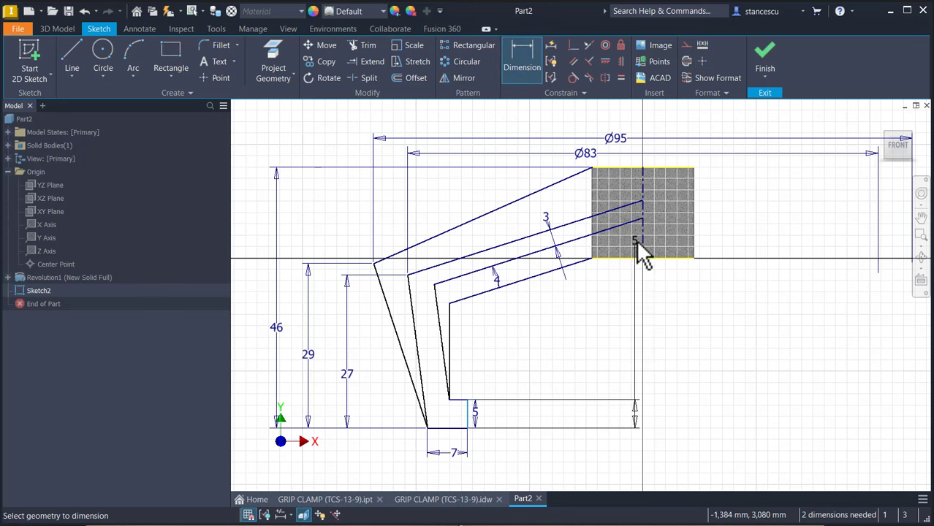
{"action": "left_click", "coordinate": [641, 248]}
{"action": "left_click", "coordinate": [621, 365]}
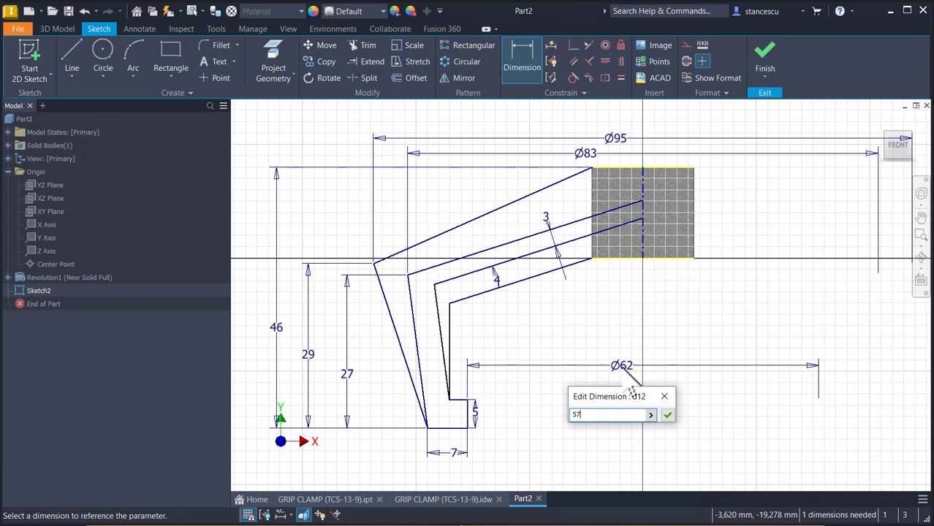
{"action": "key", "text": "Return"}
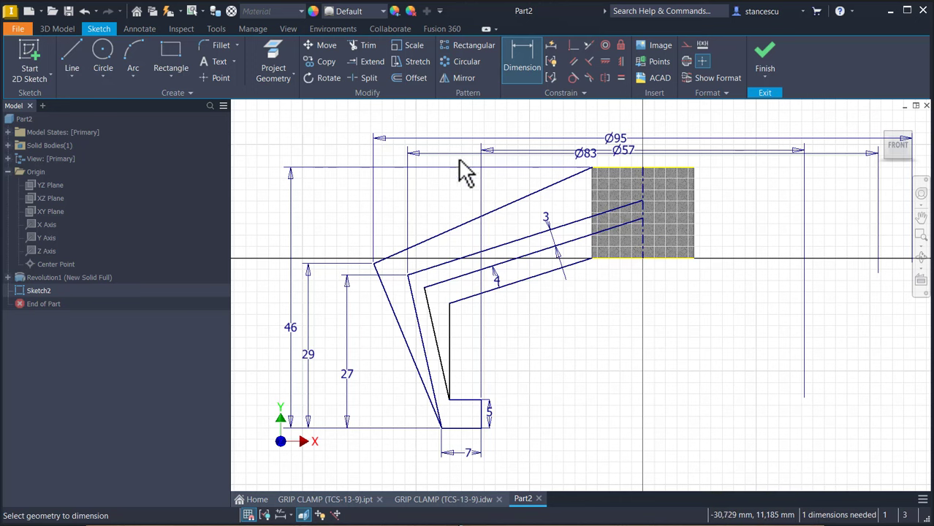
Step: Dimension the slanted-wall thickness as d8, linking it to the 3 mm dimension
{"action": "left_click", "coordinate": [419, 327]}
{"action": "left_click", "coordinate": [432, 325]}
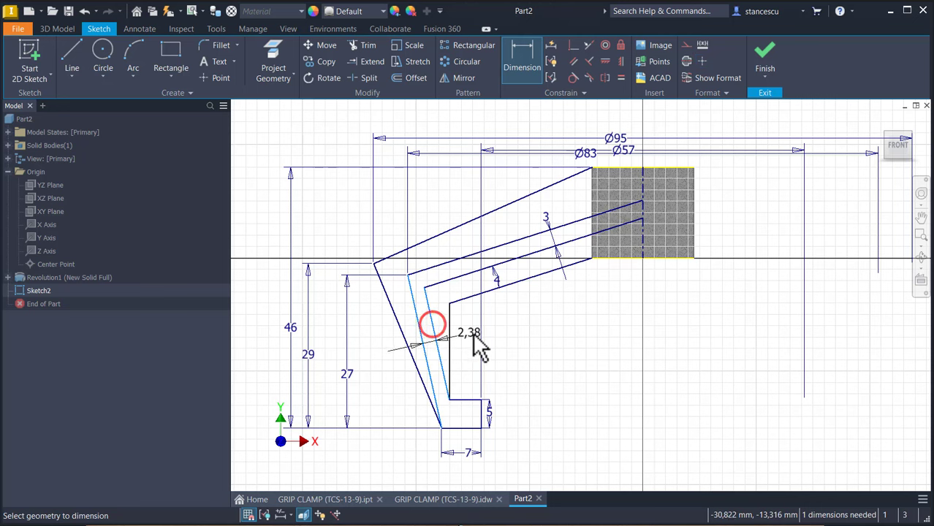
{"action": "left_click", "coordinate": [470, 333]}
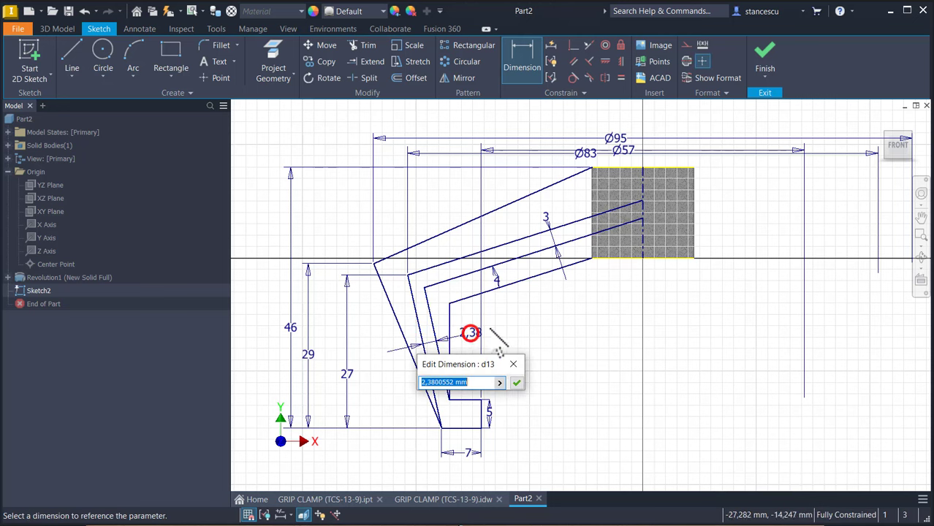
{"action": "left_click", "coordinate": [549, 219]}
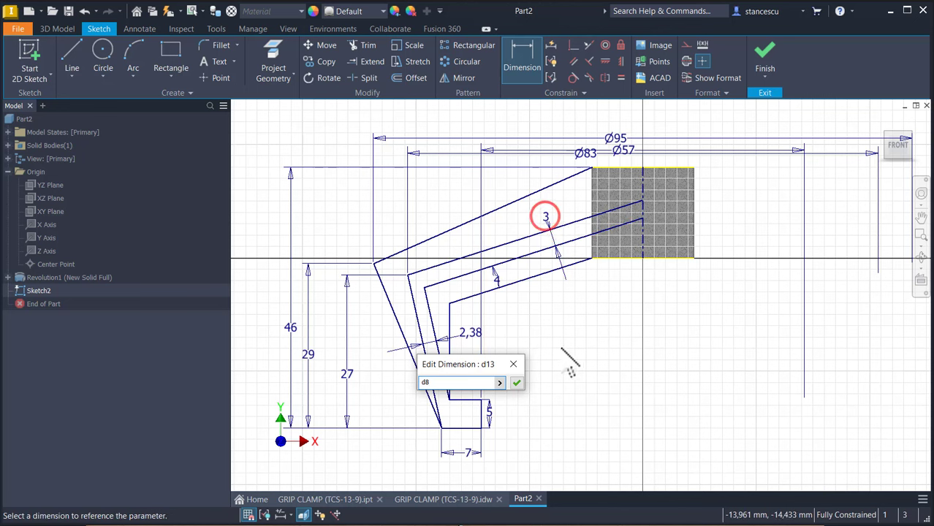
{"action": "left_click", "coordinate": [517, 383]}
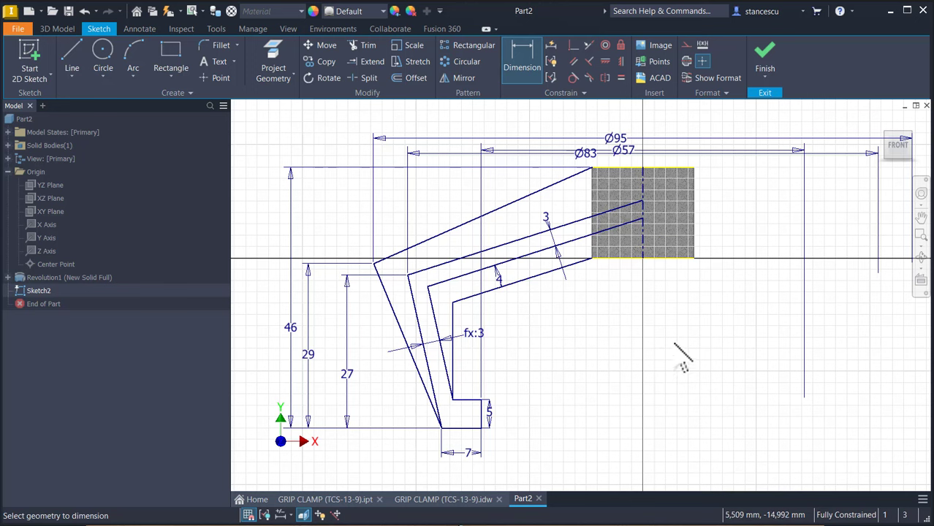
Step: Convert the inner offset lines to construction geometry
{"action": "key", "text": "Escape"}
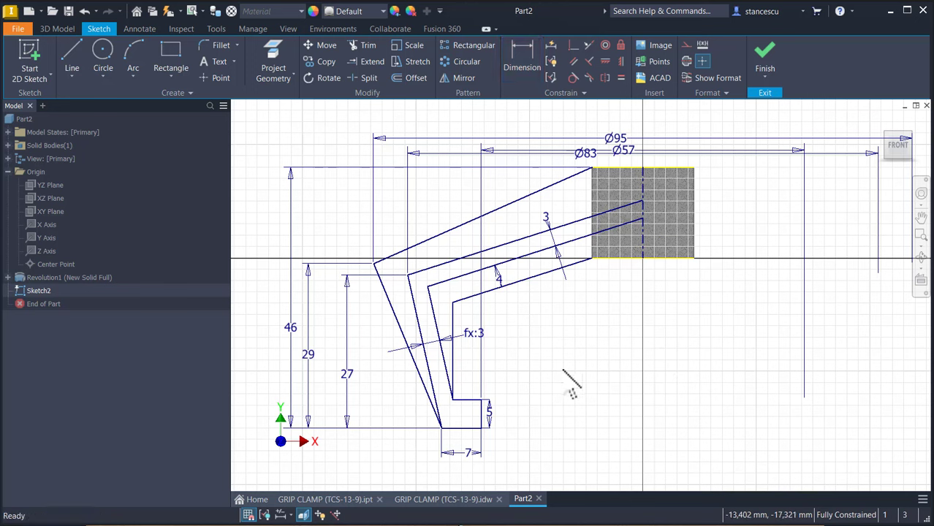
{"action": "mouse_move", "coordinate": [440, 243]}
{"action": "left_mouse_down"}
{"action": "mouse_move", "coordinate": [439, 276]}
{"action": "mouse_move", "coordinate": [418, 312]}
{"action": "mouse_move", "coordinate": [426, 355]}
{"action": "left_mouse_up"}
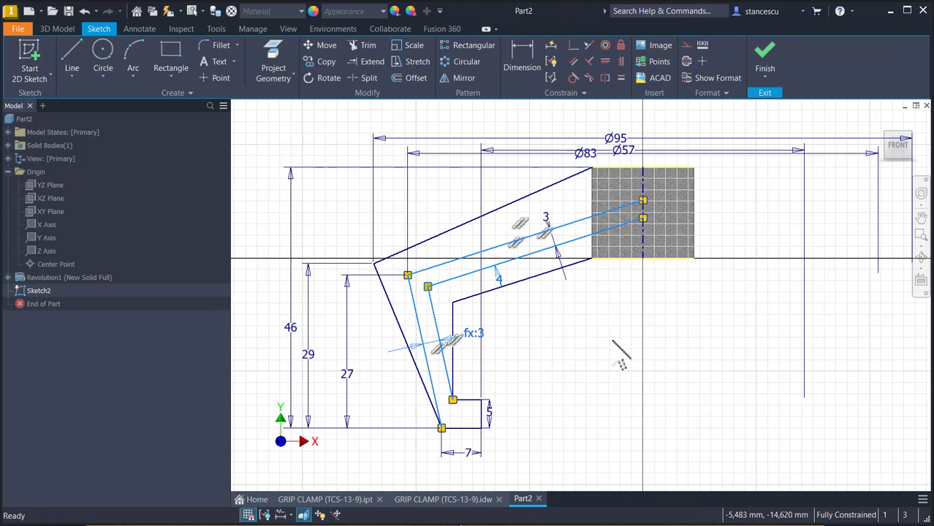
{"action": "left_click", "coordinate": [687, 46]}
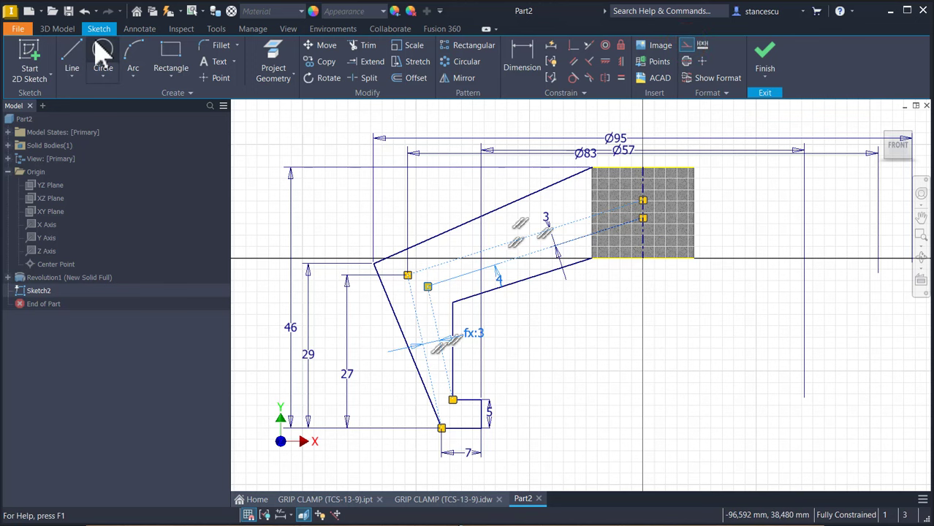
Step: Draw top and bottom hub edge lines from the arm corners to the centreline
{"action": "left_click", "coordinate": [72, 55]}
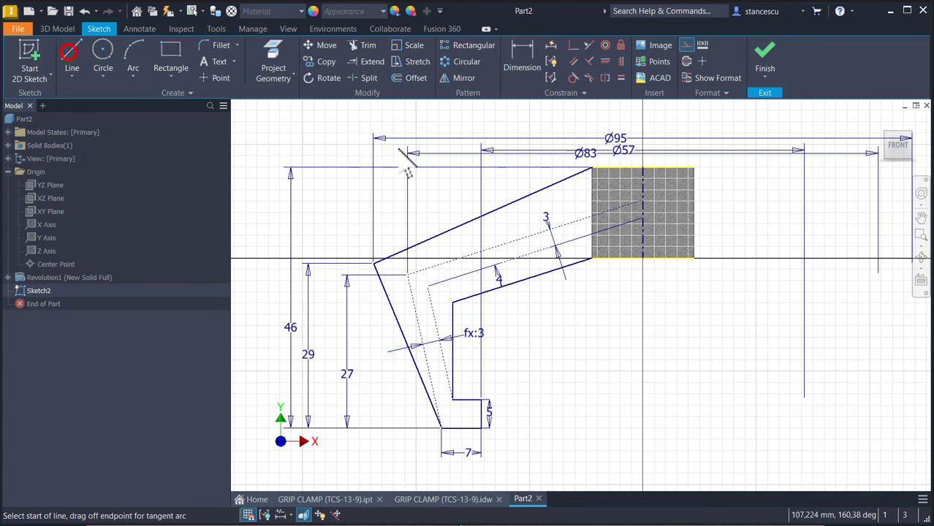
{"action": "left_click", "coordinate": [592, 169]}
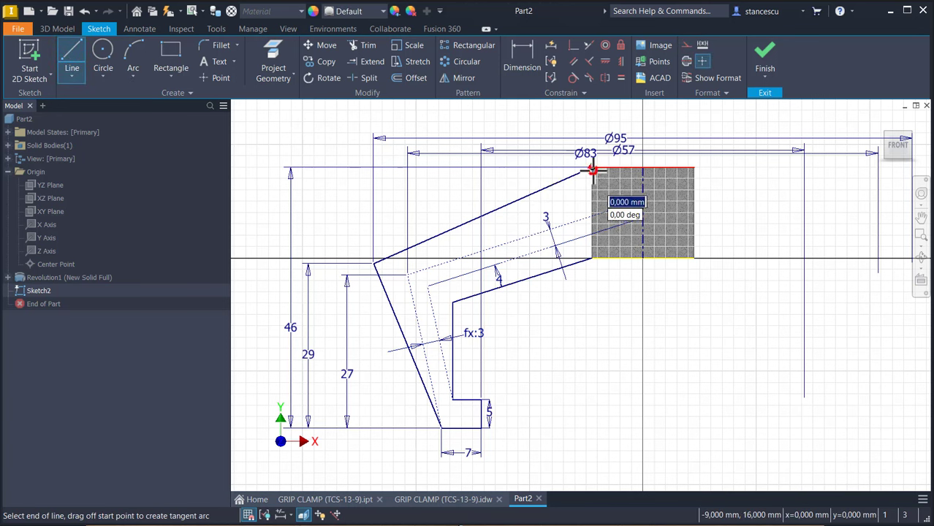
{"action": "double_click", "coordinate": [642, 169]}
{"action": "left_click", "coordinate": [593, 256]}
{"action": "double_click", "coordinate": [642, 257]}
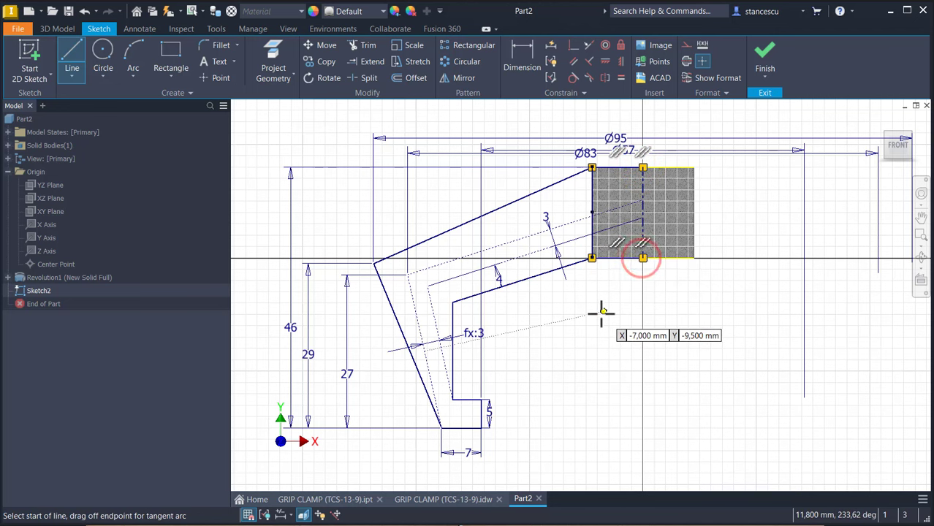
{"action": "key", "text": "Escape"}
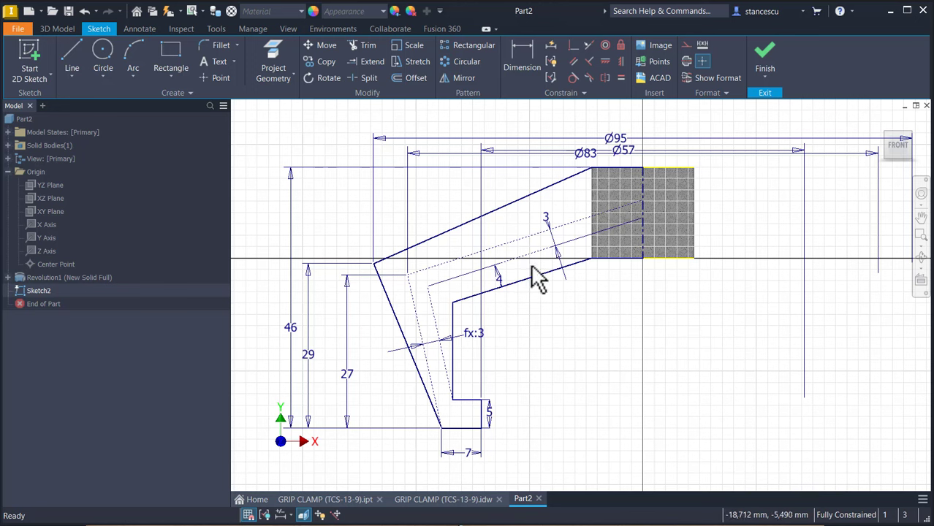
{"action": "key", "text": "l"}
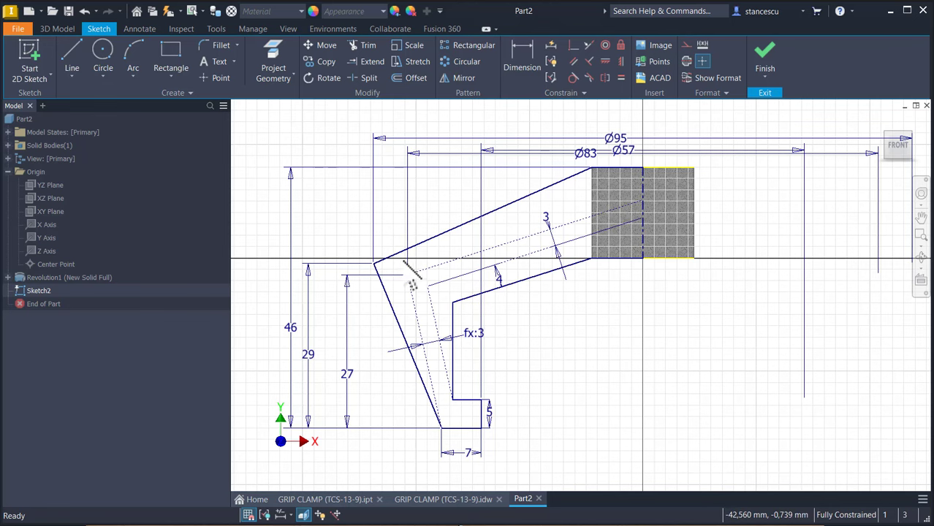
Step: On the GRIP CLAMP drawing, place a centre mark on the R7 arc and fit the sheet in view
{"action": "left_click", "coordinate": [450, 500]}
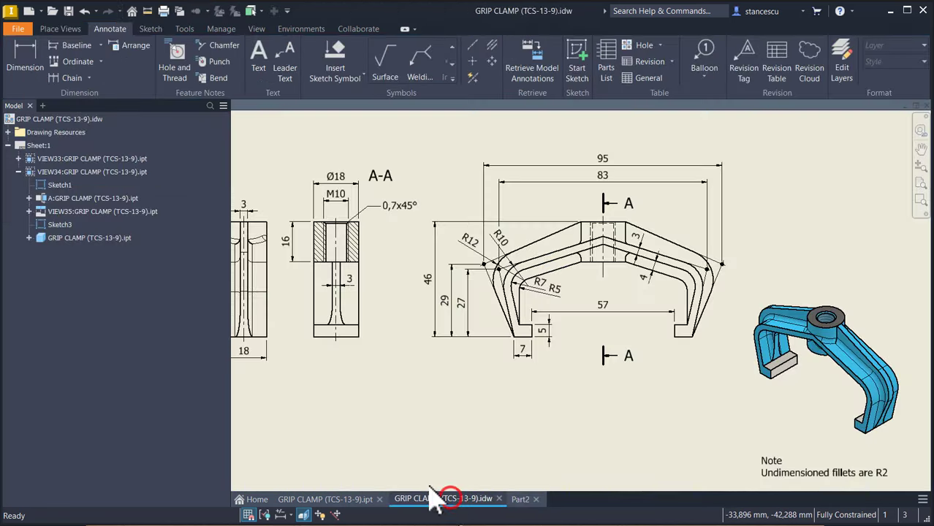
{"action": "scroll", "coordinate": [515, 296], "scroll_direction": "up", "scroll_amount": 5}
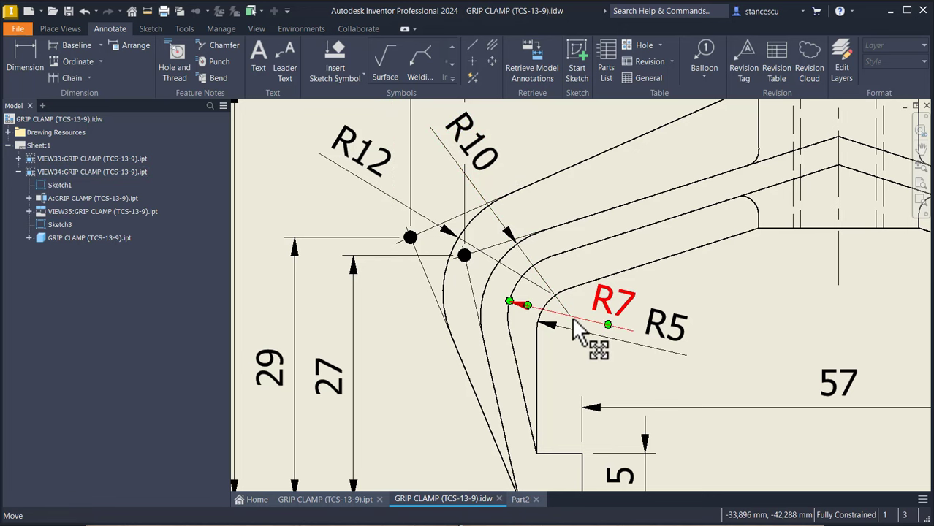
{"action": "left_click", "coordinate": [471, 62]}
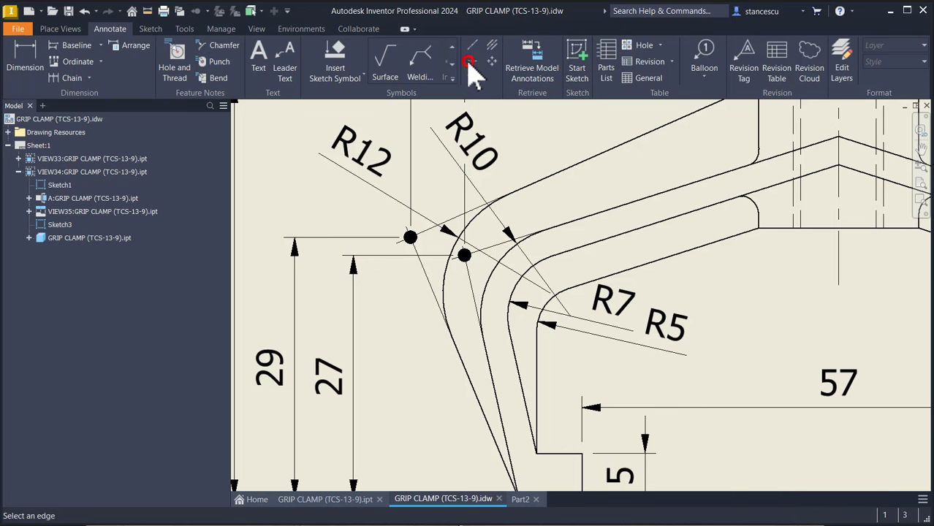
{"action": "left_click", "coordinate": [505, 252]}
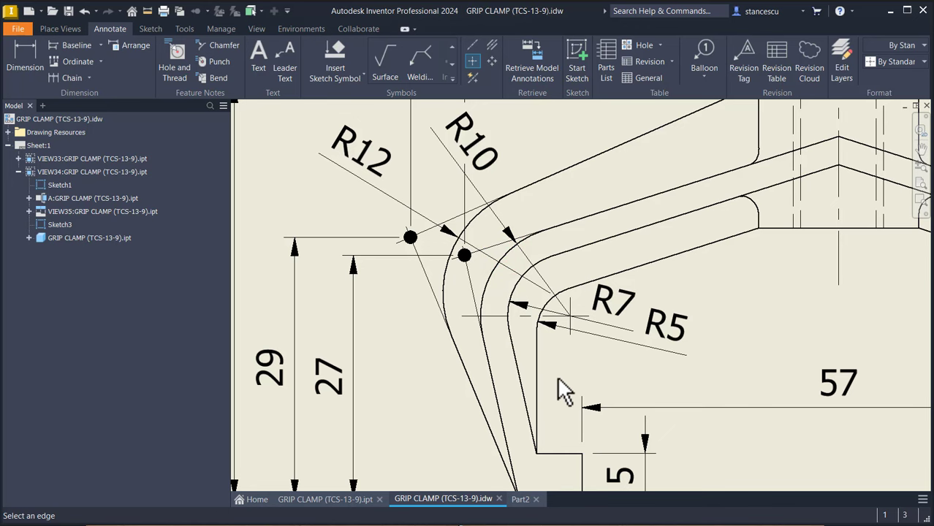
{"action": "key", "text": "Home"}
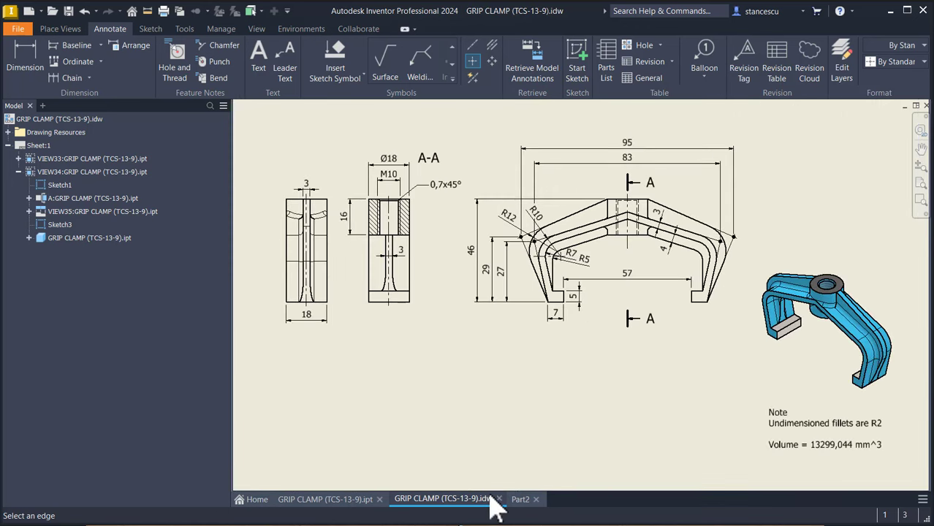
Step: In the Part2 sketch, fillet the inner bend at radius 5 and the next corner at 10
{"action": "left_click", "coordinate": [521, 499]}
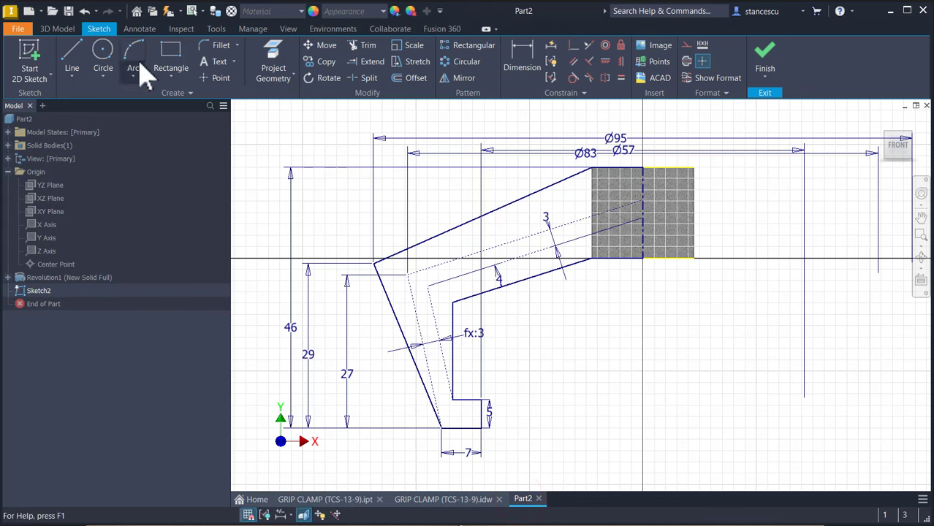
{"action": "left_click", "coordinate": [216, 47]}
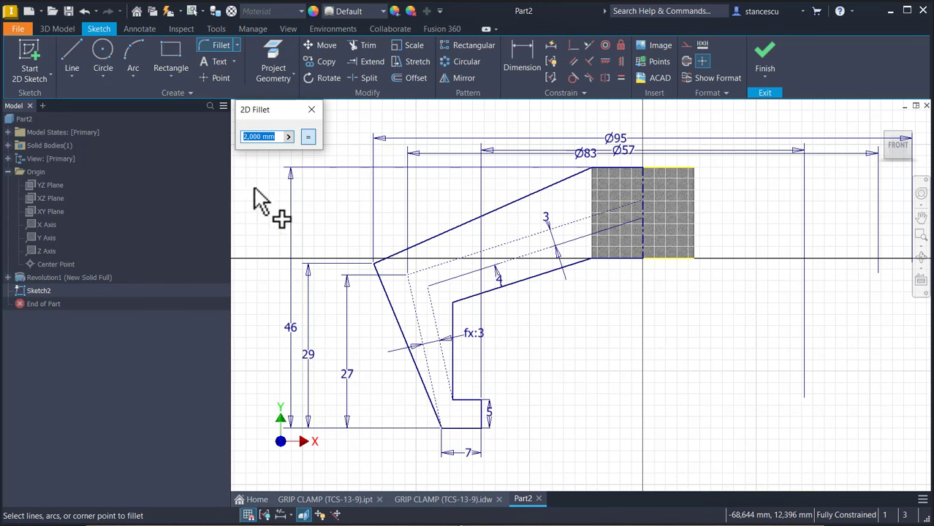
{"action": "type", "text": "5"}
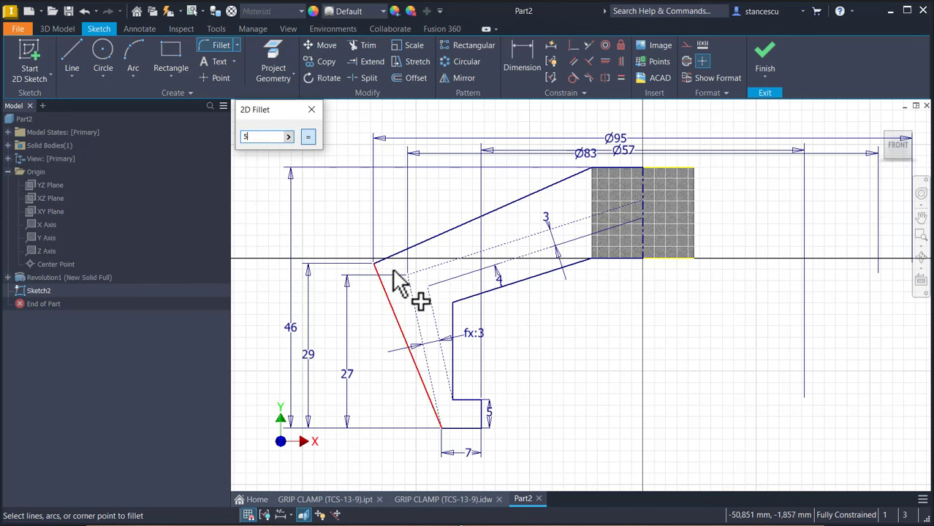
{"action": "left_click", "coordinate": [454, 306]}
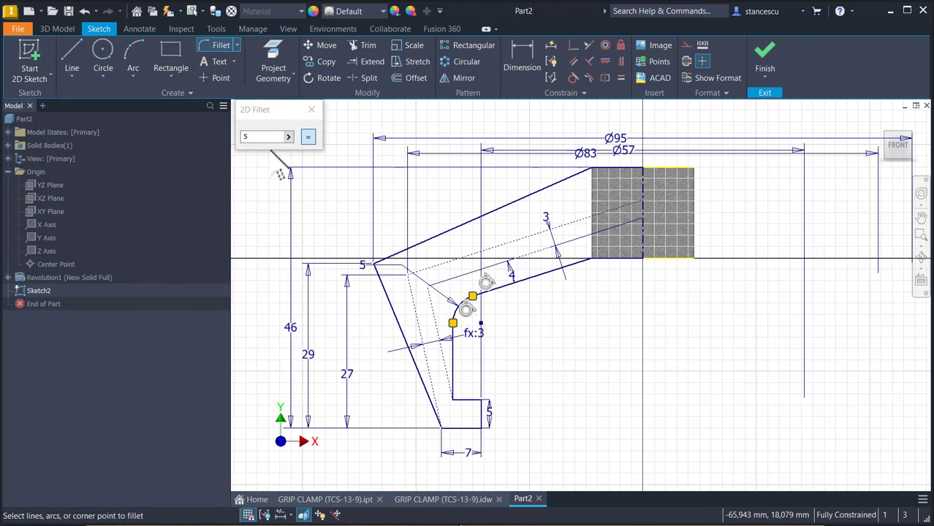
{"action": "left_click", "coordinate": [266, 137]}
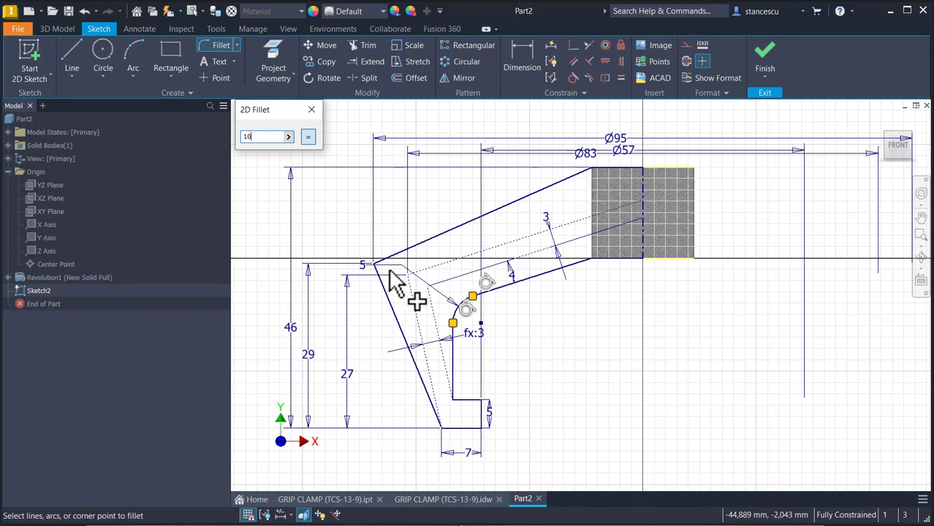
{"action": "left_click", "coordinate": [411, 279]}
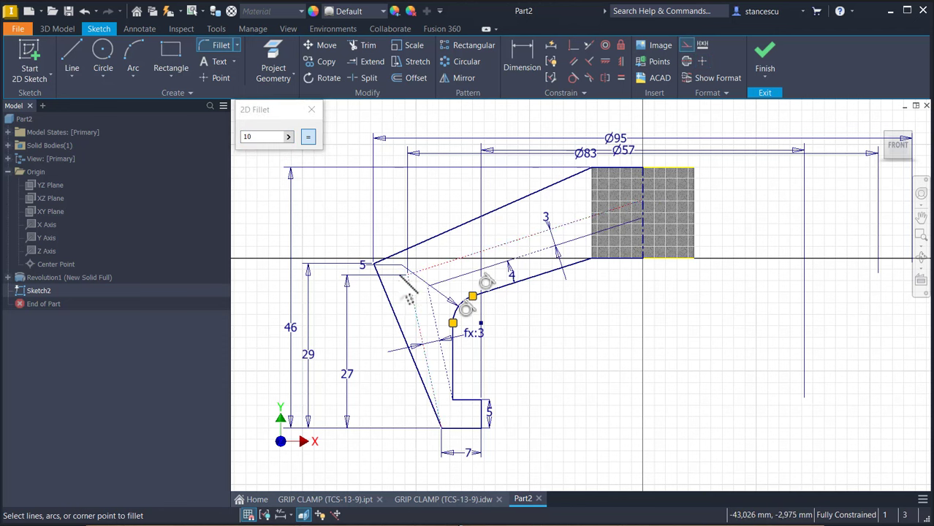
{"action": "left_click", "coordinate": [408, 275]}
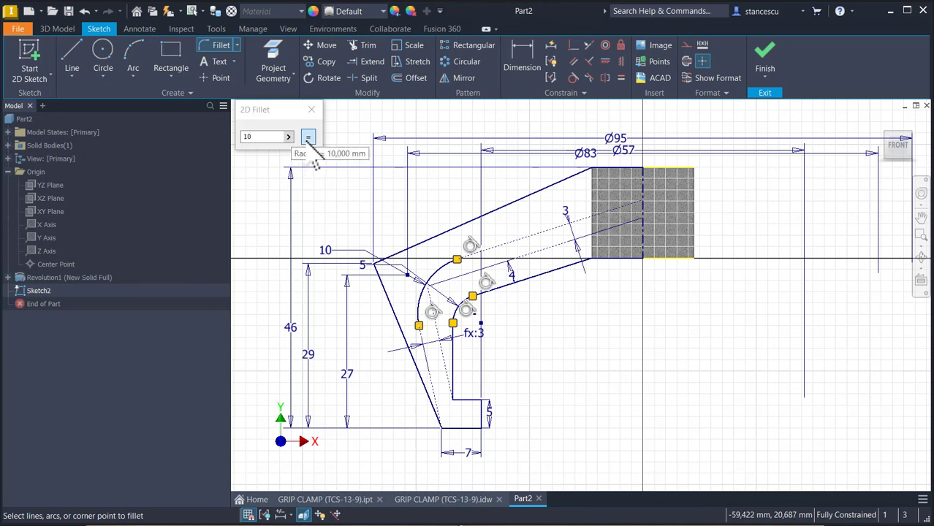
Step: Fillet two more bend corners at radius 7 and, on the outer slant, 12
{"action": "double_click", "coordinate": [267, 137]}
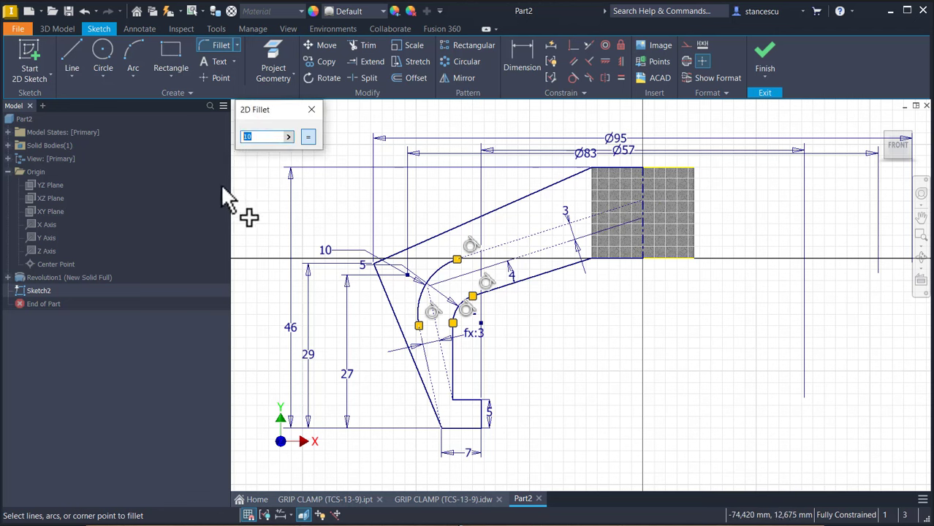
{"action": "type", "text": "7"}
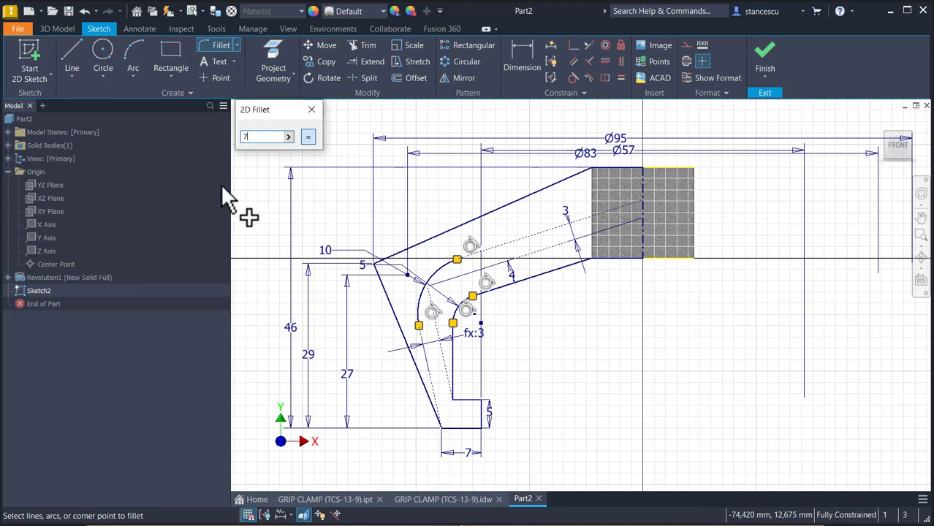
{"action": "left_click", "coordinate": [430, 291]}
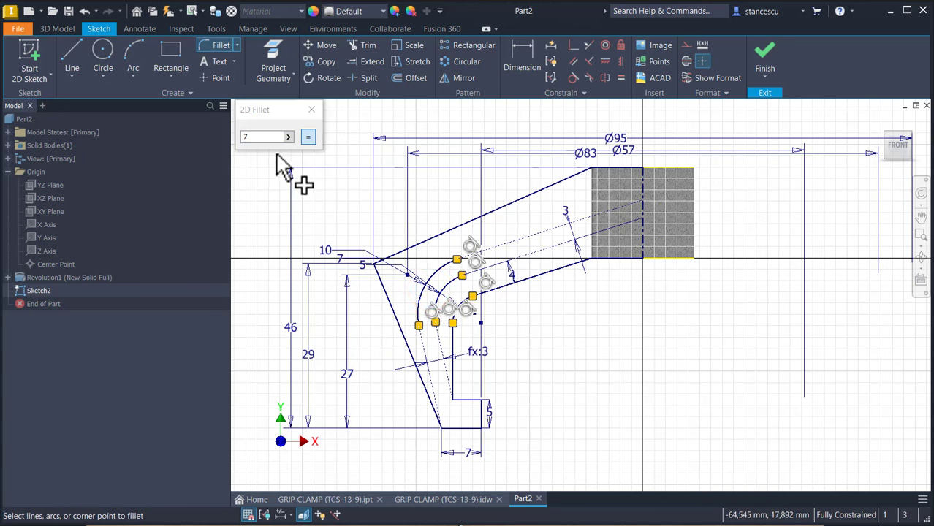
{"action": "double_click", "coordinate": [250, 138]}
{"action": "type", "text": "12"}
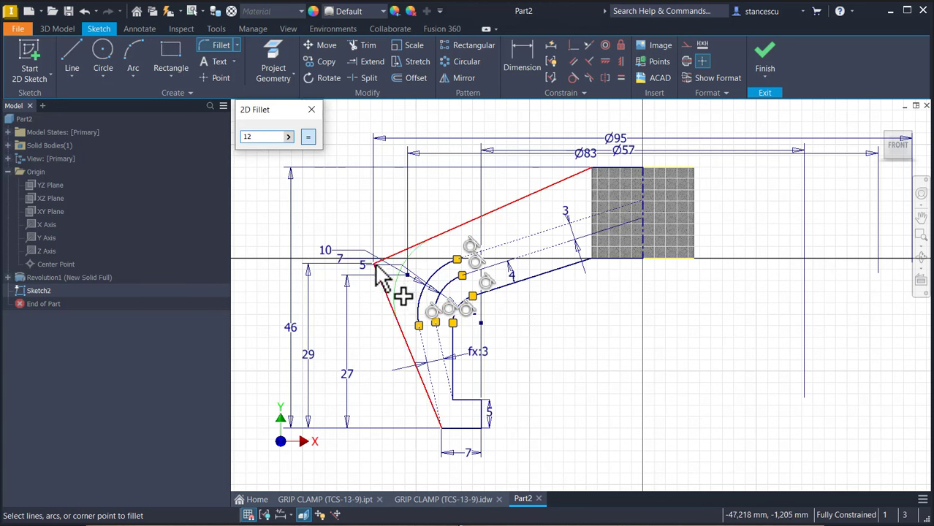
{"action": "left_click", "coordinate": [386, 281]}
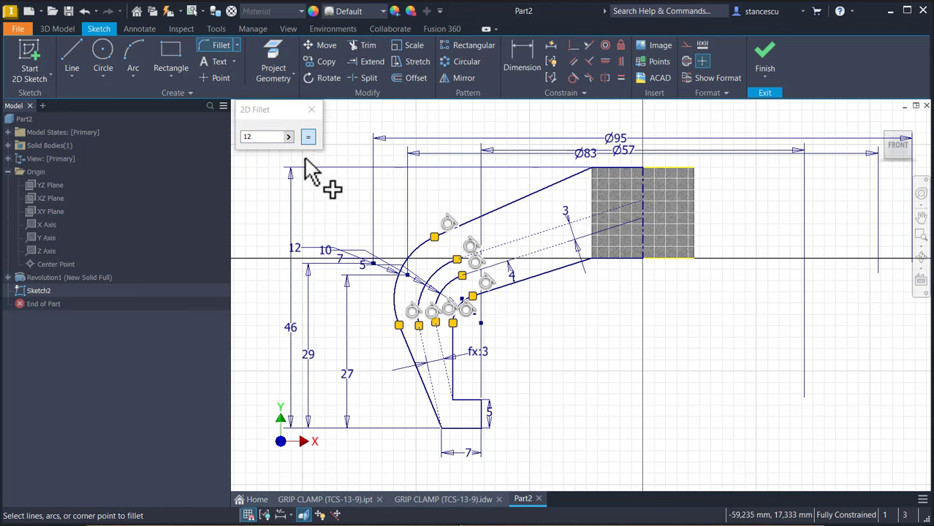
{"action": "key", "text": "Escape"}
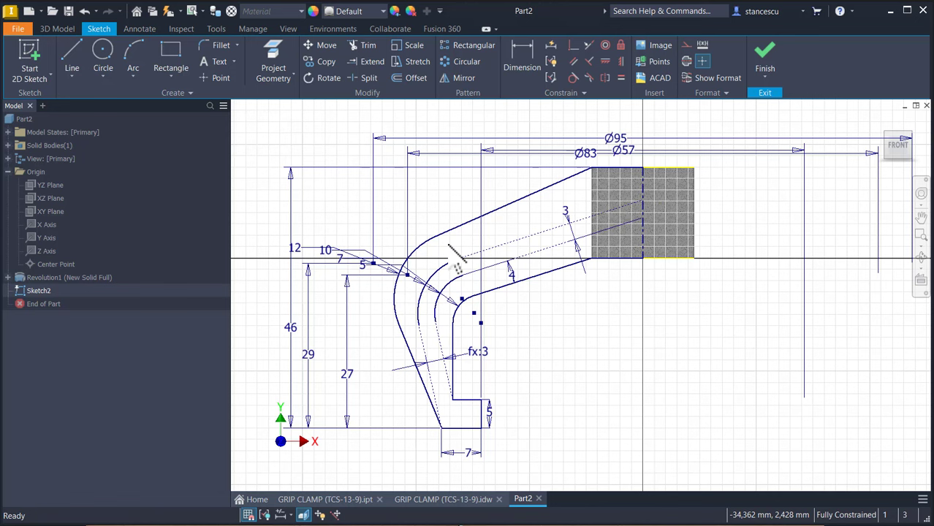
Step: Review the new fillet arcs, finish Sketch2, and start extruding its arm profile
{"action": "left_click_drag", "start_coordinate": [447, 244], "coordinate": [439, 299]}
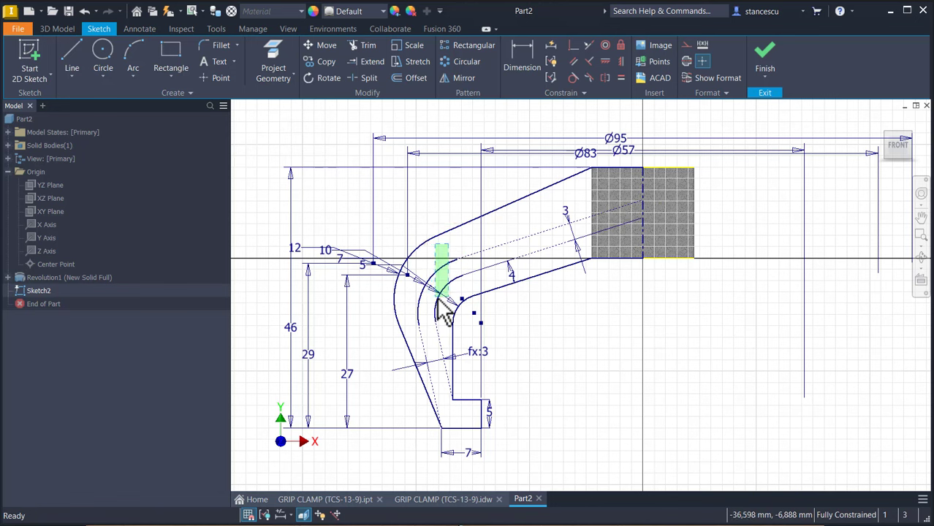
{"action": "left_click_drag", "start_coordinate": [443, 310], "coordinate": [444, 312]}
{"action": "left_click", "coordinate": [544, 309]}
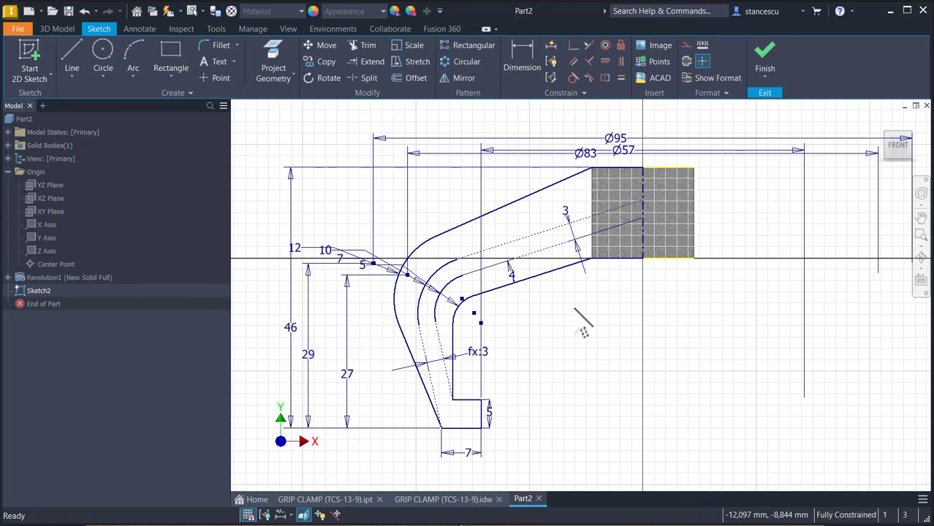
{"action": "left_click", "coordinate": [762, 62]}
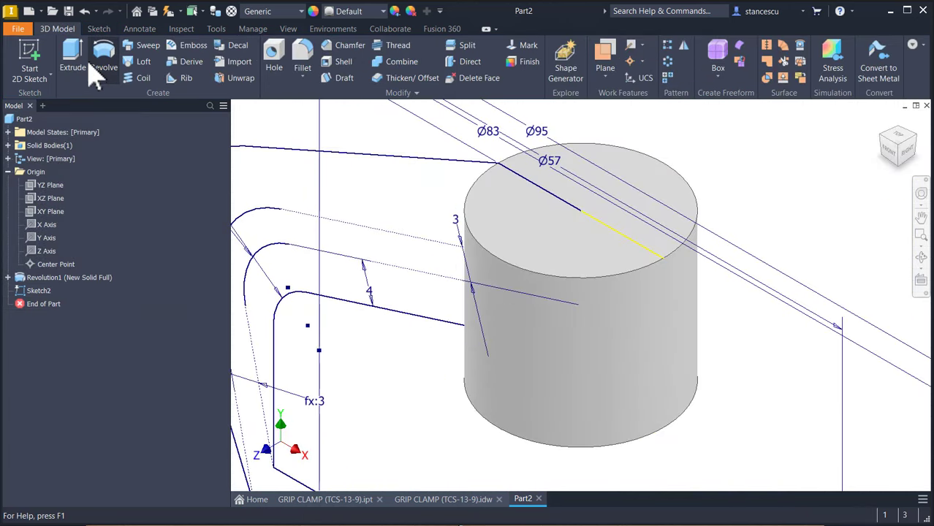
{"action": "left_click", "coordinate": [73, 59]}
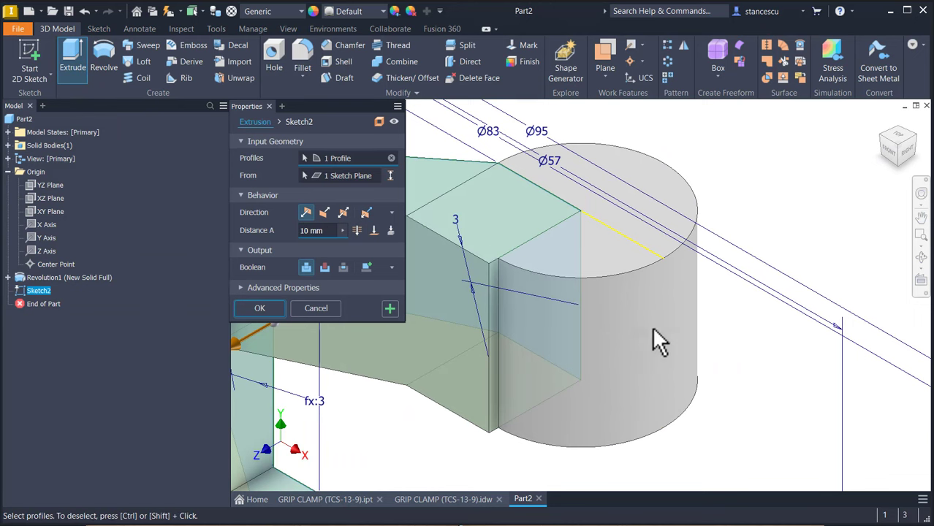
Step: Extrude the arm profile symmetrically 3 mm, joined onto the hub cylinder
{"action": "scroll", "coordinate": [735, 334], "scroll_direction": "down", "scroll_amount": 5}
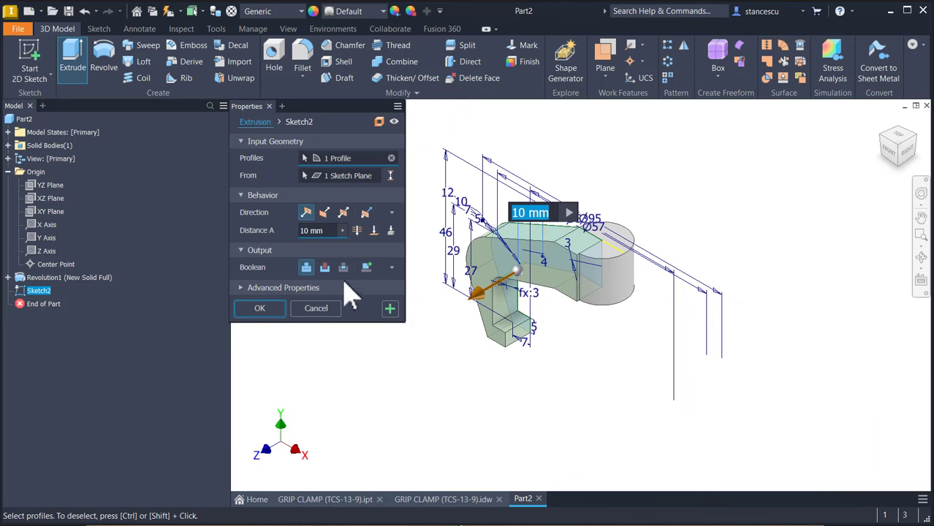
{"action": "left_click", "coordinate": [343, 213]}
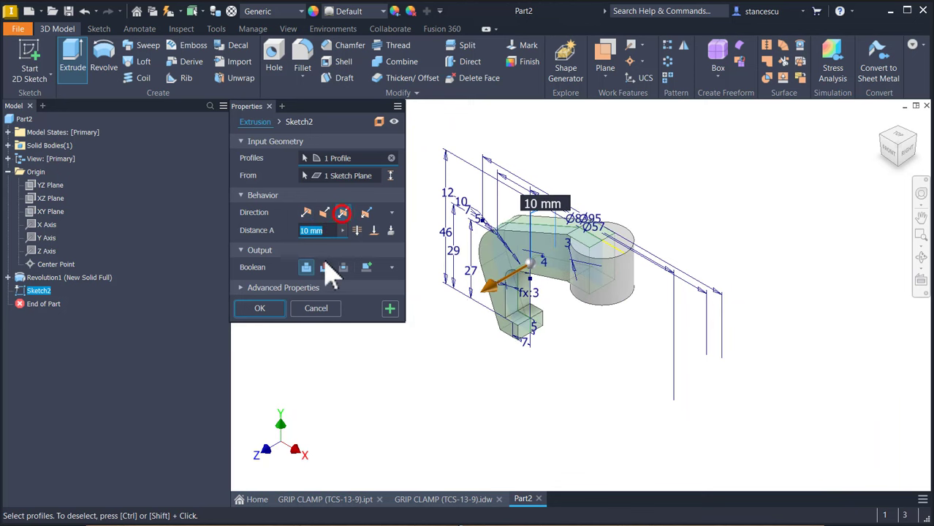
{"action": "left_click", "coordinate": [331, 231]}
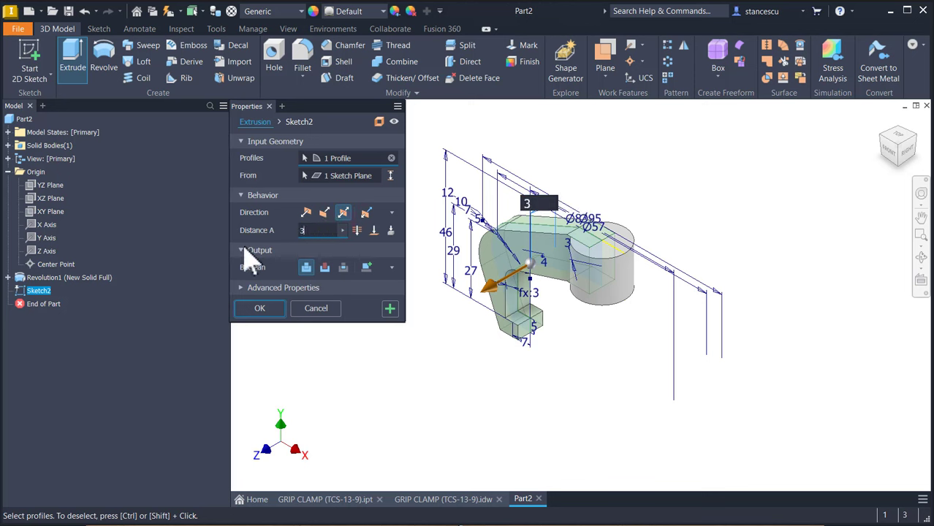
{"action": "left_click", "coordinate": [272, 306]}
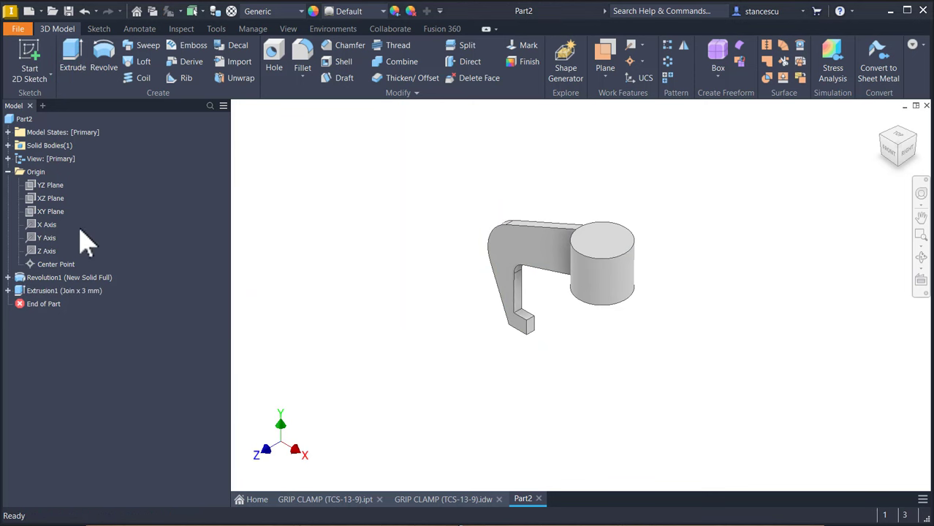
Step: Start a new sketch on the XY Plane, slice the graphics, and make Sketch2 visible
{"action": "left_click", "coordinate": [51, 211]}
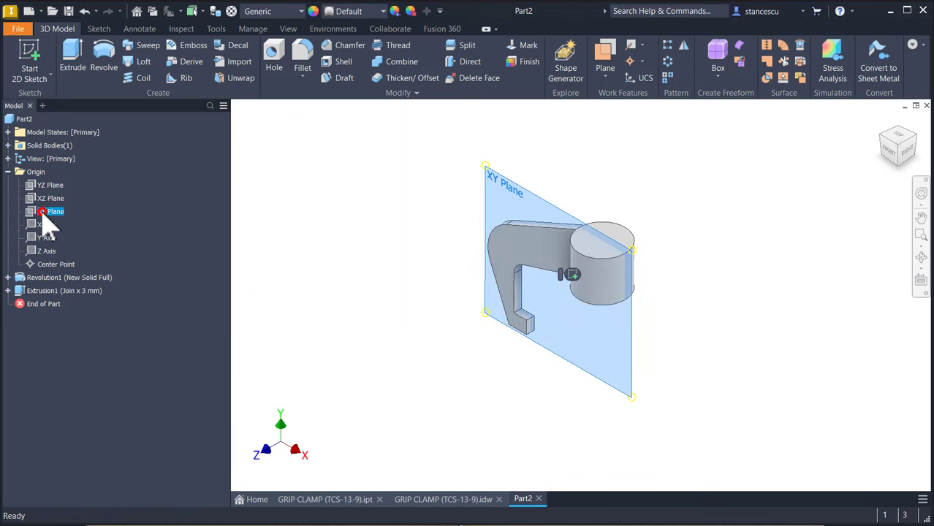
{"action": "left_click", "coordinate": [572, 275]}
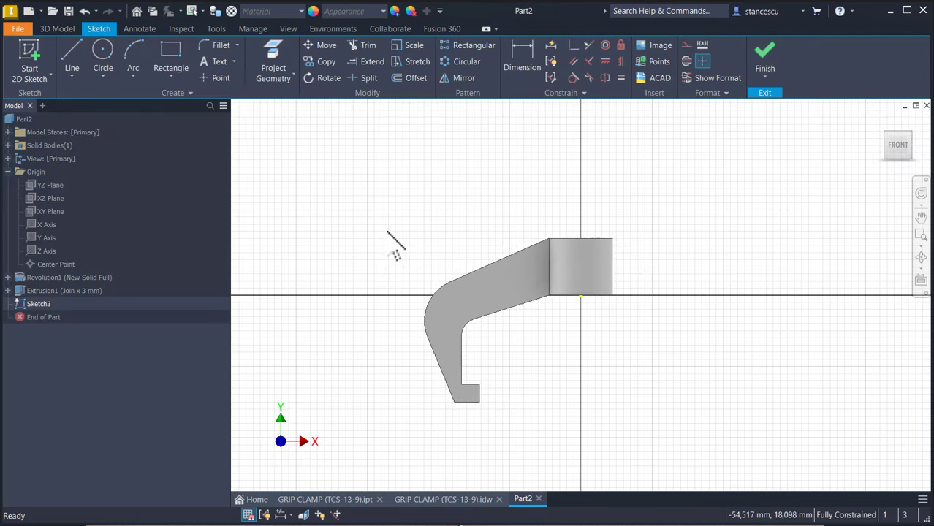
{"action": "key", "text": "F7"}
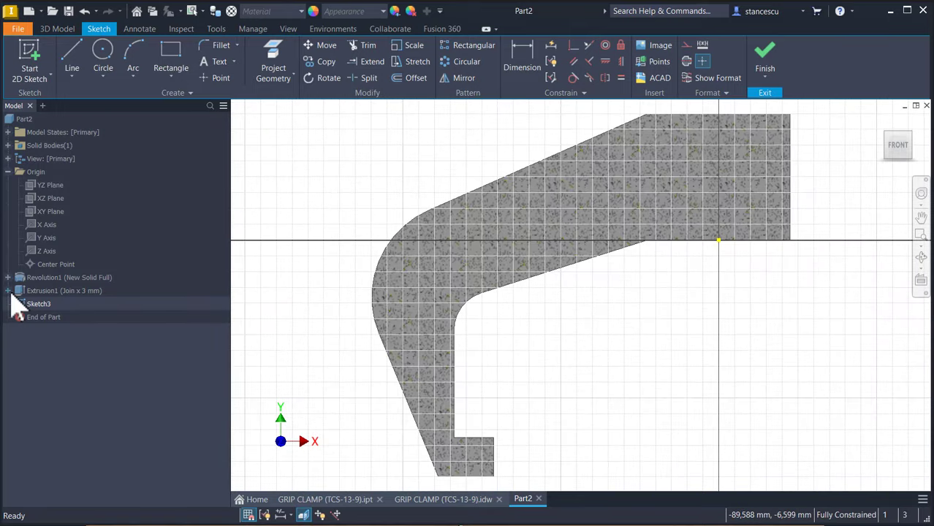
{"action": "left_click", "coordinate": [8, 291]}
{"action": "left_click", "coordinate": [37, 304]}
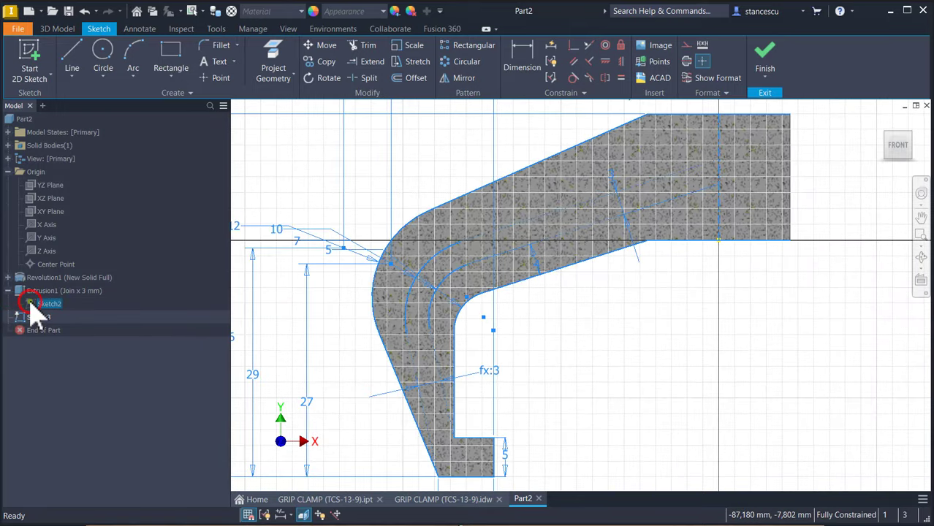
{"action": "right_click", "coordinate": [35, 307]}
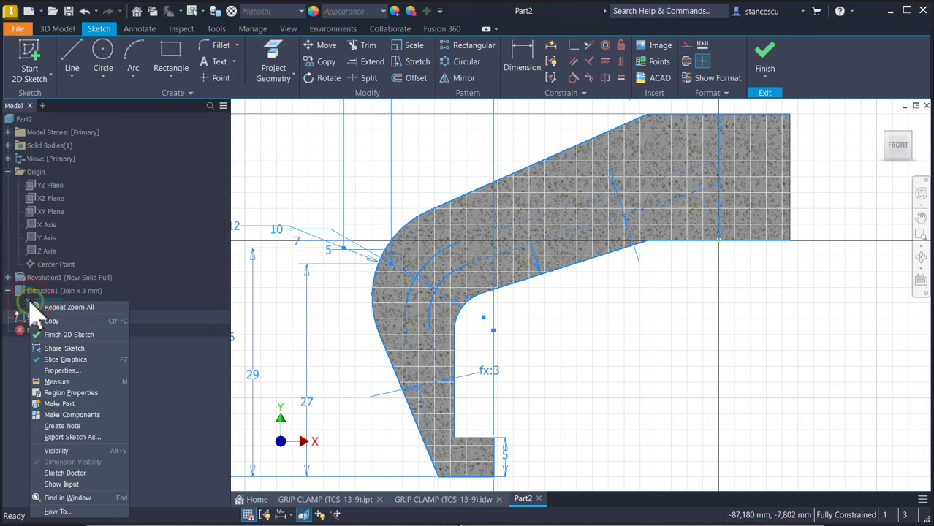
{"action": "left_click", "coordinate": [68, 451]}
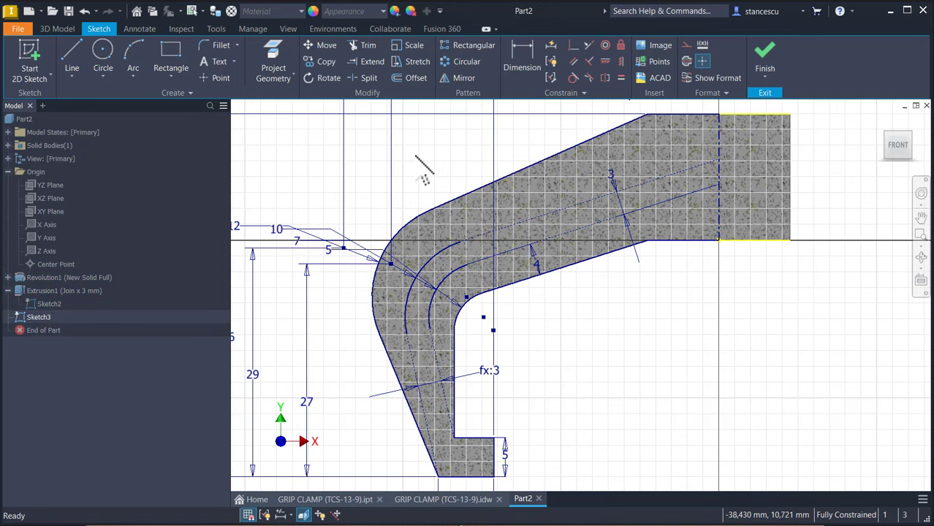
Step: Project Sketch2's arm outline, rib lines and bend arc into the sketch, then hide Sketch2
{"action": "left_click", "coordinate": [273, 57]}
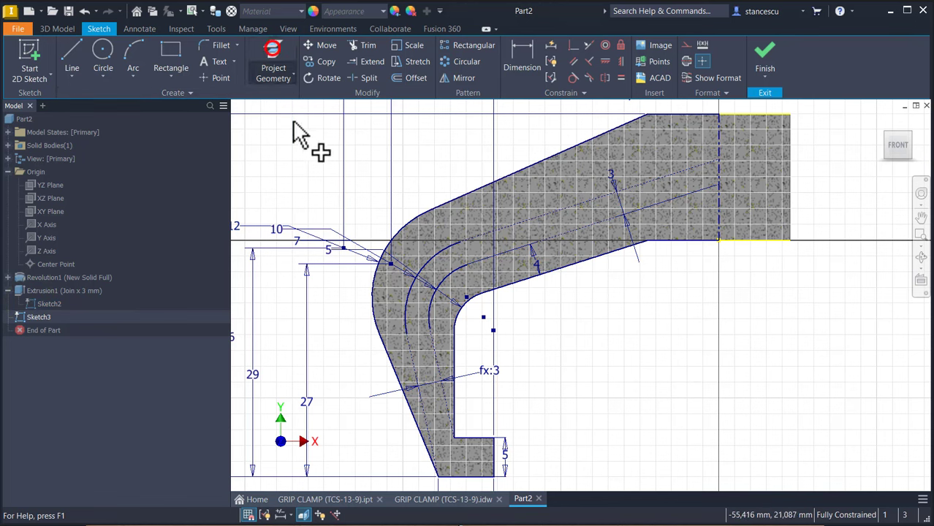
{"action": "left_click", "coordinate": [506, 223]}
{"action": "left_click", "coordinate": [454, 246]}
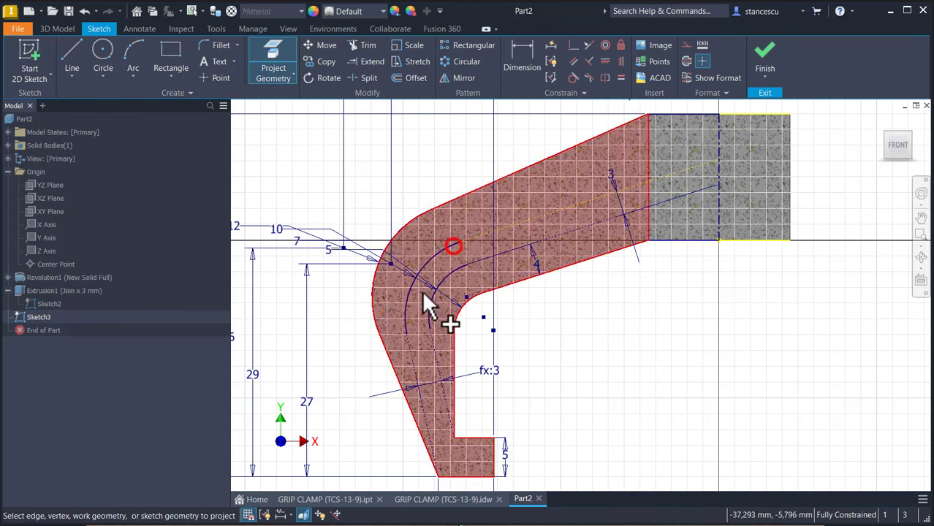
{"action": "left_click", "coordinate": [410, 367]}
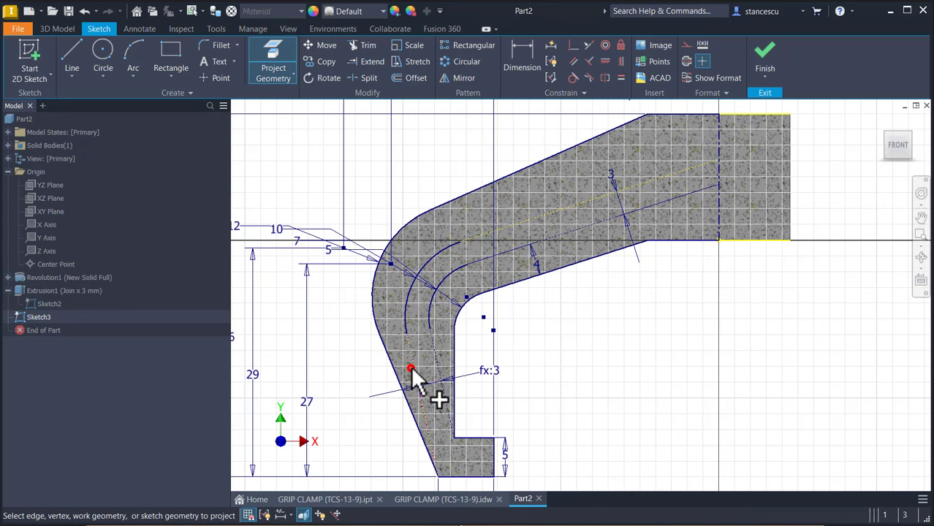
{"action": "left_click", "coordinate": [567, 229]}
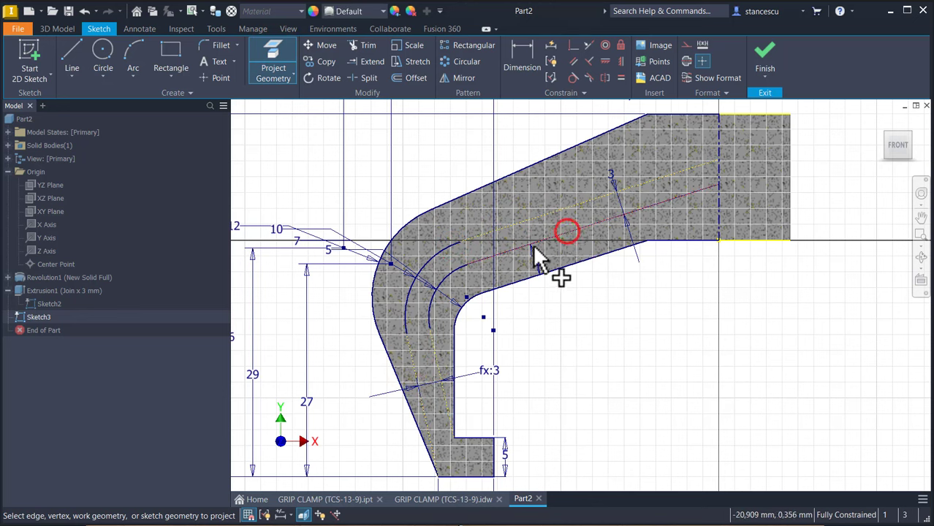
{"action": "left_click", "coordinate": [432, 349]}
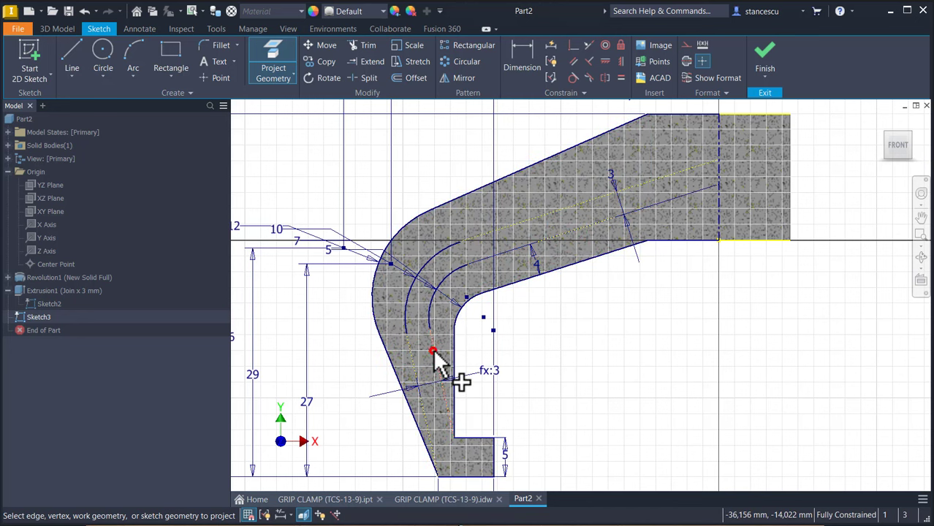
{"action": "left_click", "coordinate": [443, 278]}
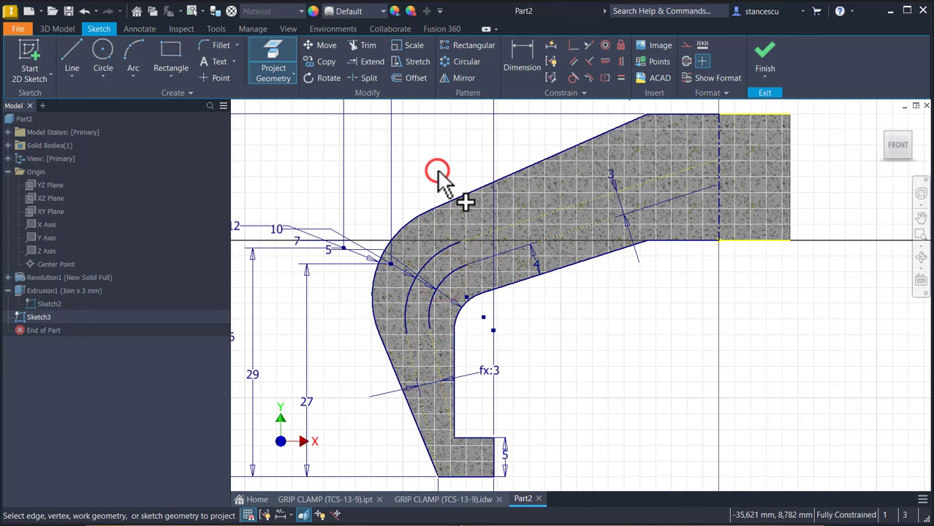
{"action": "key", "text": "Escape"}
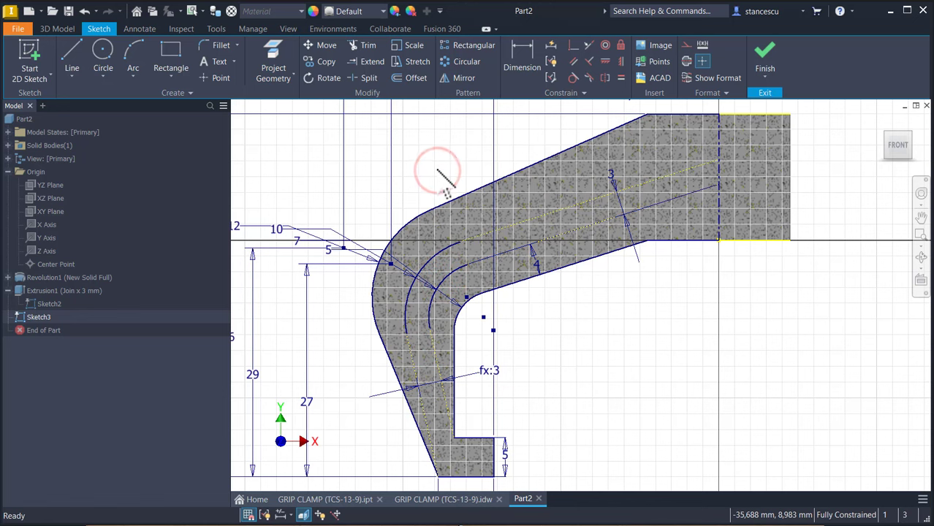
{"action": "right_click", "coordinate": [35, 305]}
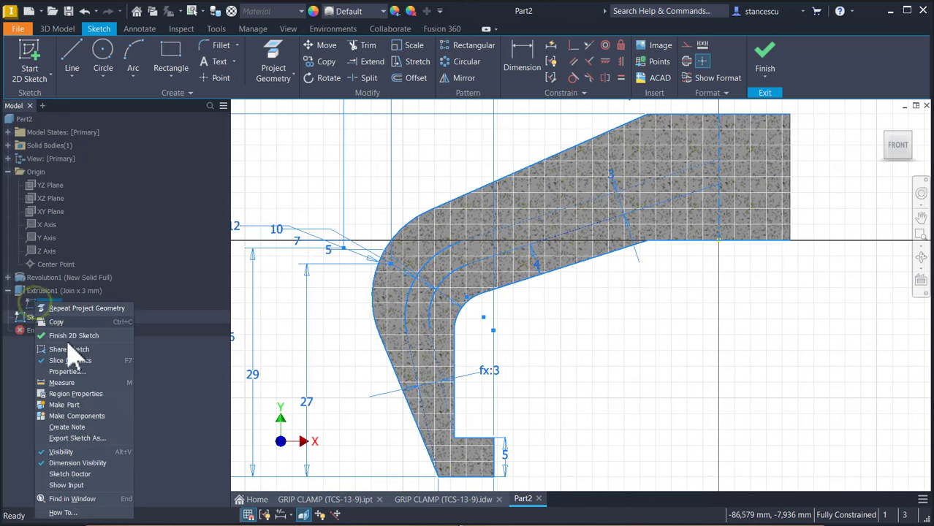
{"action": "left_click", "coordinate": [73, 452]}
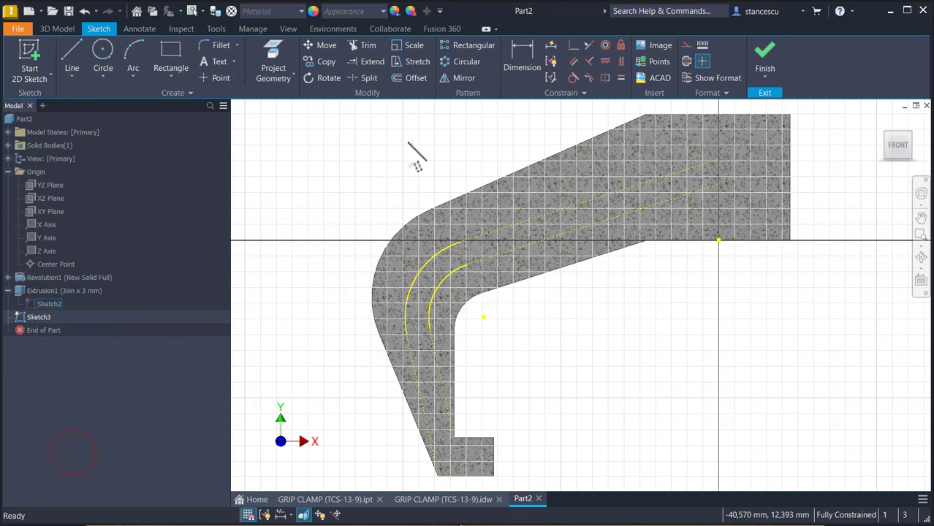
Step: Turn the dashed rib lines back into normal sketch lines
{"action": "left_click", "coordinate": [641, 164]}
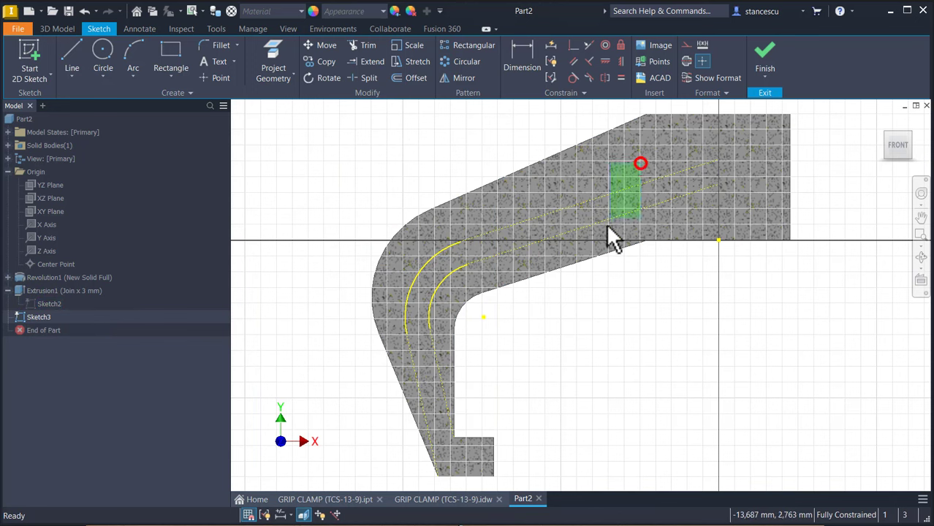
{"action": "left_click", "coordinate": [444, 353]}
{"action": "left_click", "coordinate": [440, 345]}
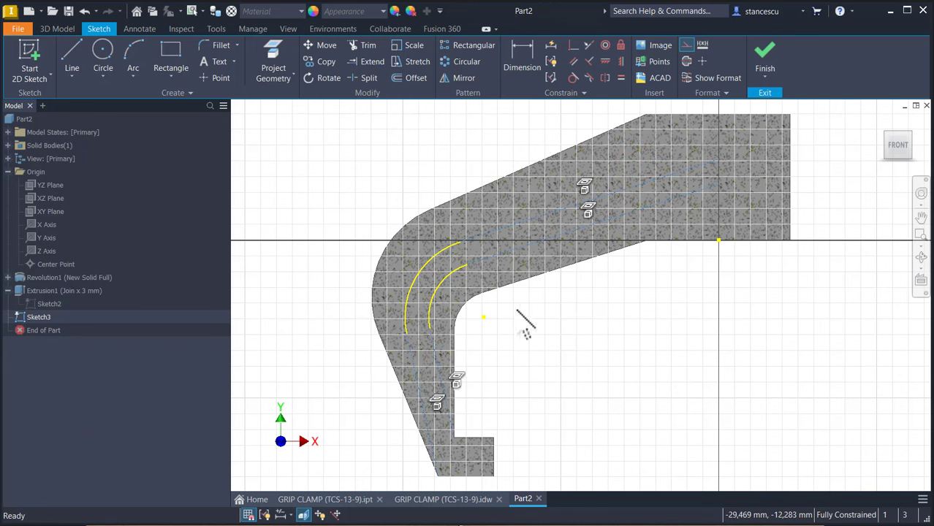
{"action": "left_click", "coordinate": [685, 46]}
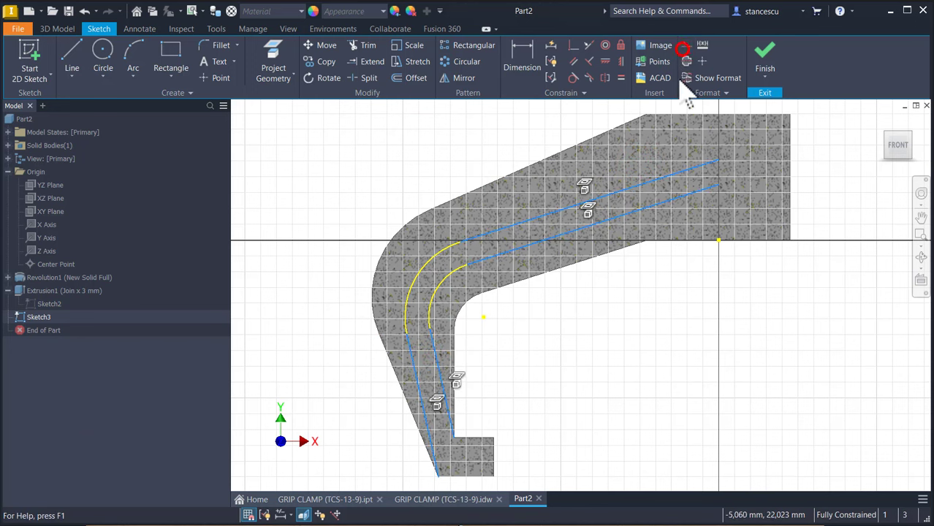
{"action": "left_click", "coordinate": [620, 293]}
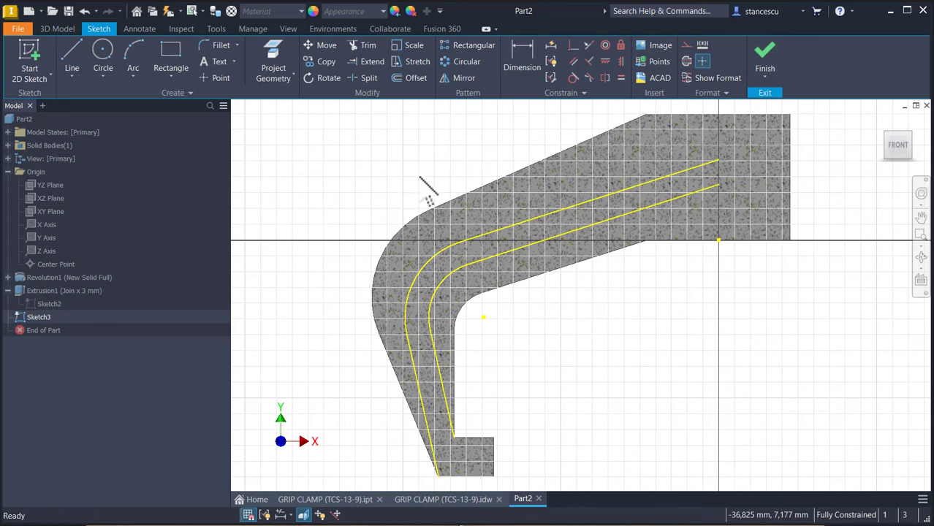
Step: Project the foot's top, right and bottom edges into the sketch
{"action": "left_click", "coordinate": [274, 51]}
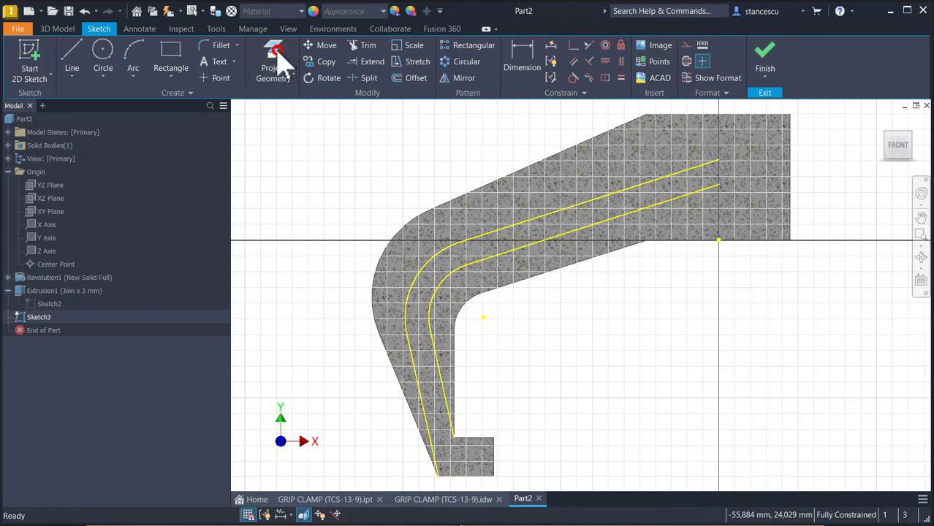
{"action": "left_click", "coordinate": [472, 439]}
{"action": "left_click", "coordinate": [494, 453]}
{"action": "left_click", "coordinate": [469, 477]}
Step: Draw a closing line between the rib lines at the hub end and finish the sketch
{"action": "left_click", "coordinate": [71, 53]}
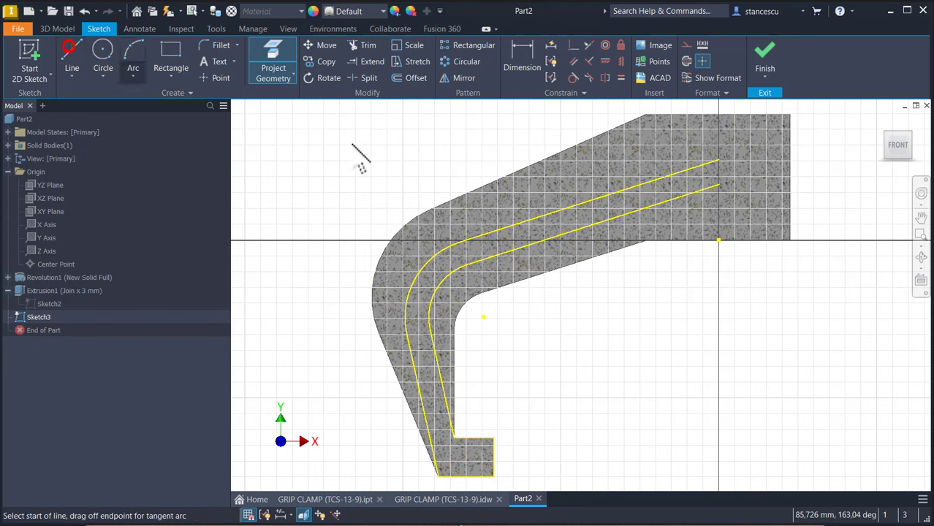
{"action": "left_click", "coordinate": [719, 159]}
{"action": "left_click", "coordinate": [719, 185]}
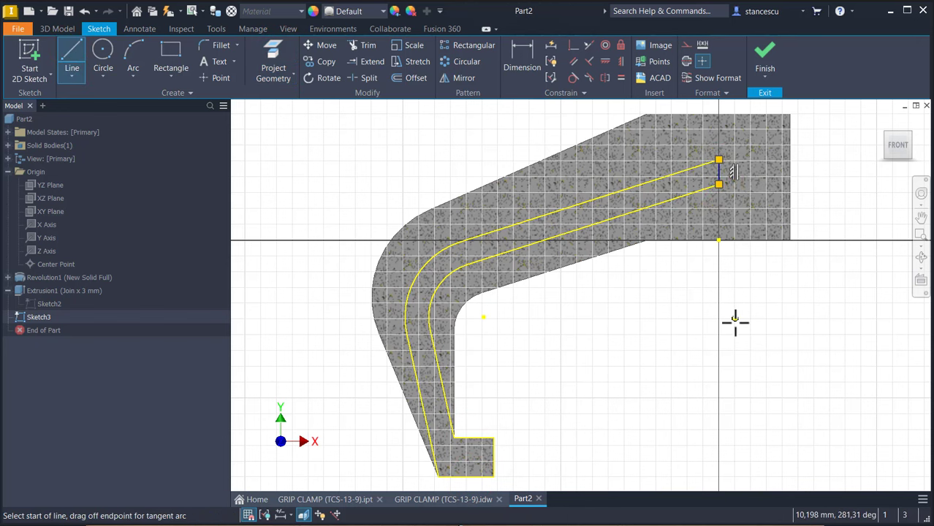
{"action": "key", "text": "Escape"}
{"action": "left_click", "coordinate": [766, 56]}
Step: Check the 18 width dimension on the GRIP CLAMP drawing
{"action": "left_click", "coordinate": [449, 501]}
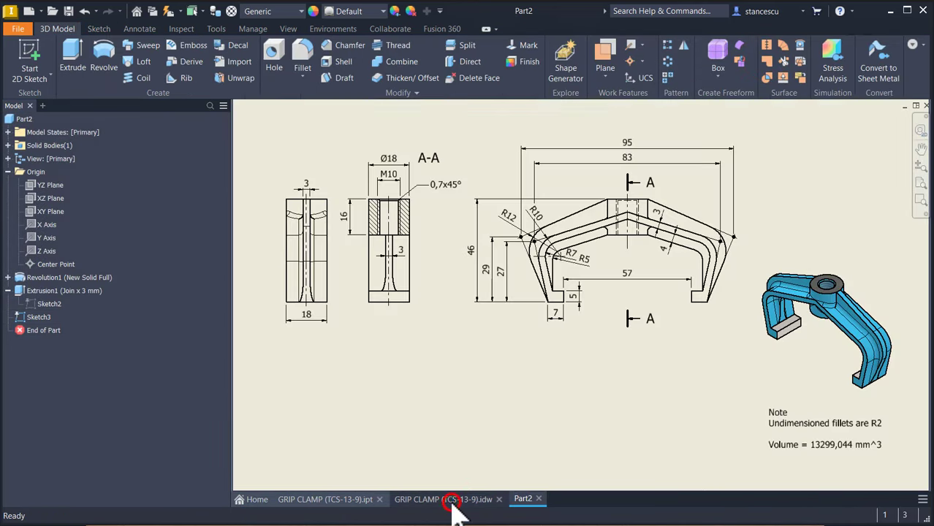
{"action": "left_click", "coordinate": [307, 316]}
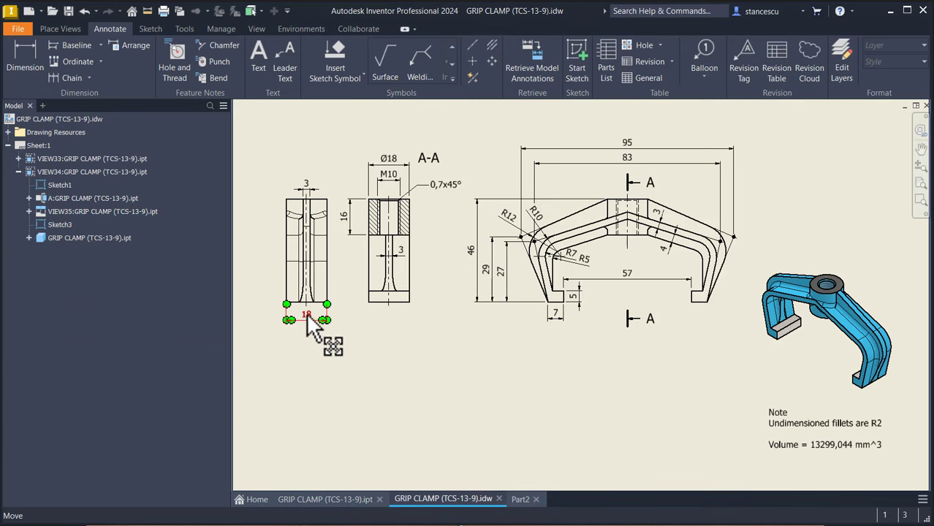
{"action": "key", "text": "Escape"}
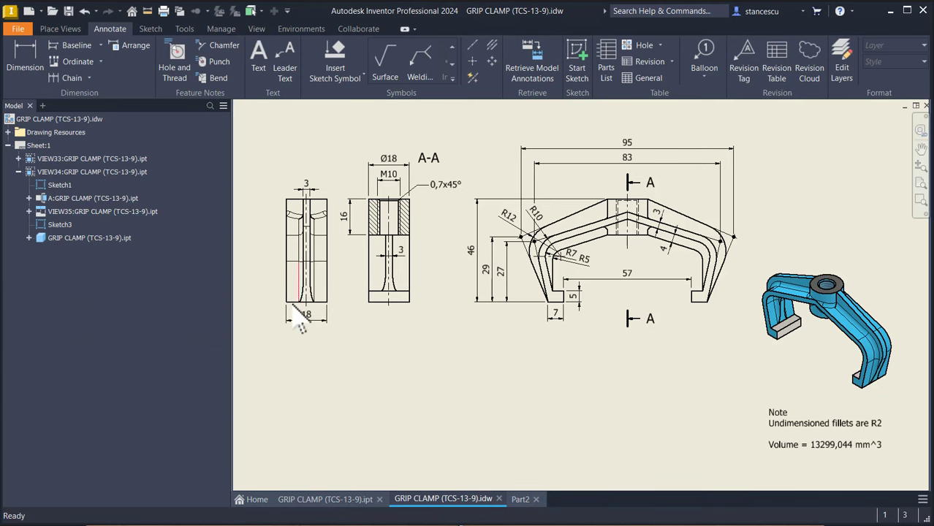
{"action": "left_click", "coordinate": [520, 499]}
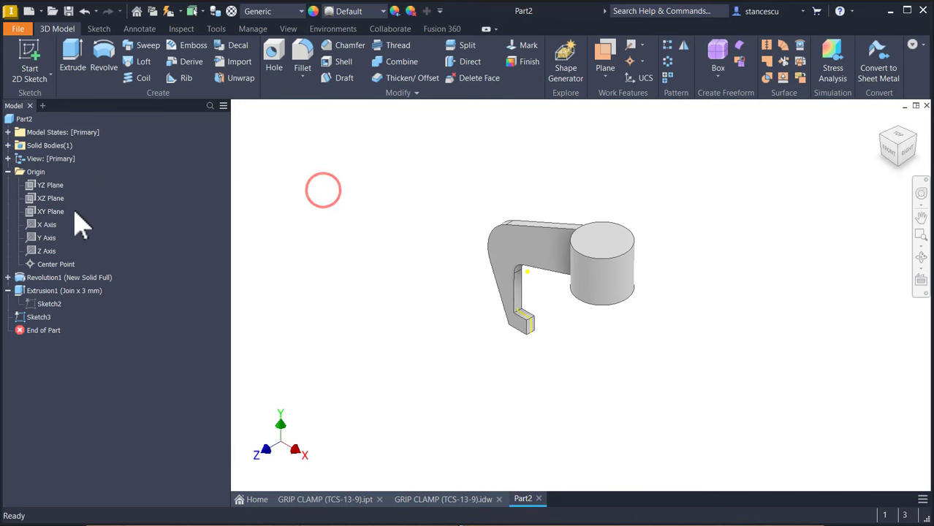
Step: Extrude the rib profile symmetrically 18 mm, joined to the part
{"action": "left_click", "coordinate": [73, 57]}
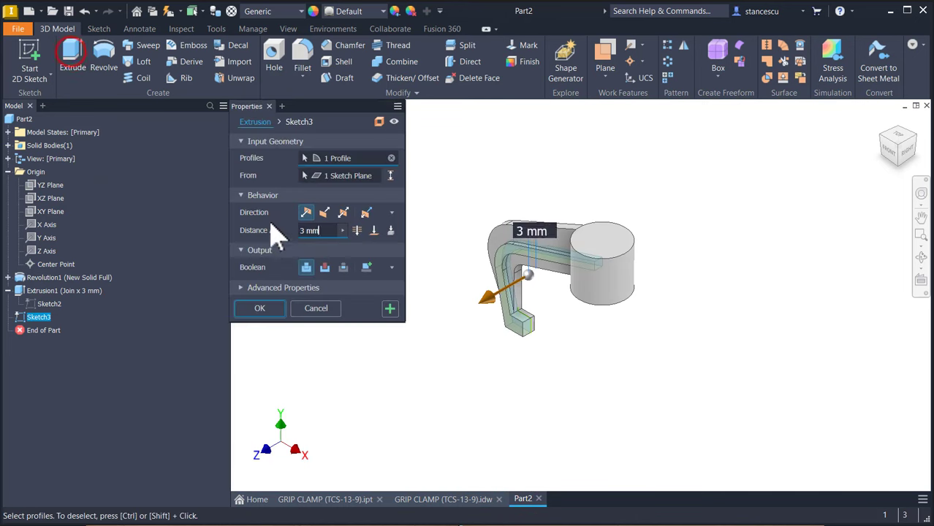
{"action": "left_click", "coordinate": [343, 213]}
{"action": "left_click", "coordinate": [321, 231]}
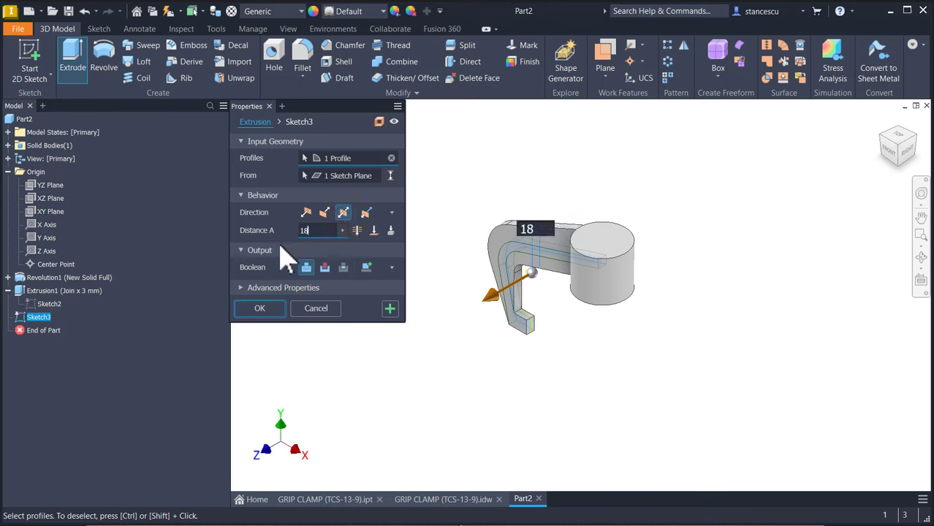
{"action": "left_click", "coordinate": [271, 308]}
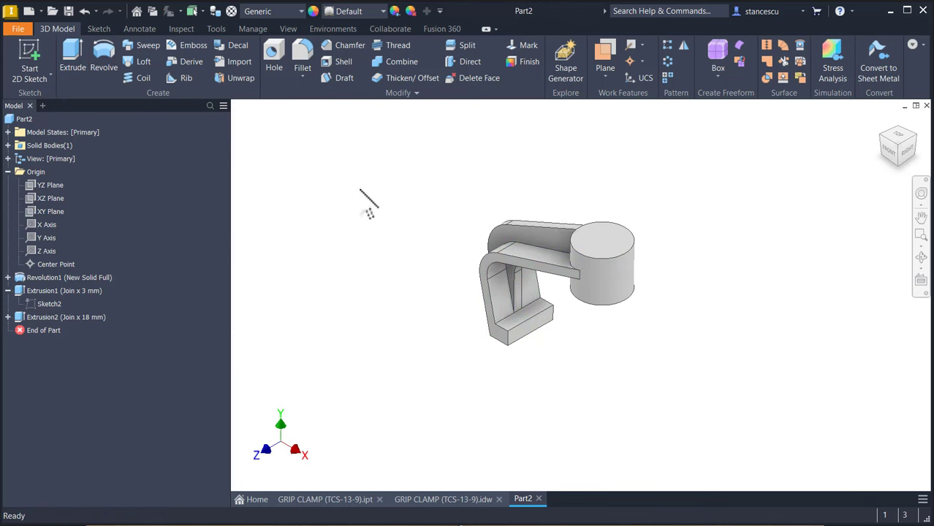
Step: Check the volume note on the GRIP CLAMP drawing
{"action": "left_click", "coordinate": [486, 500]}
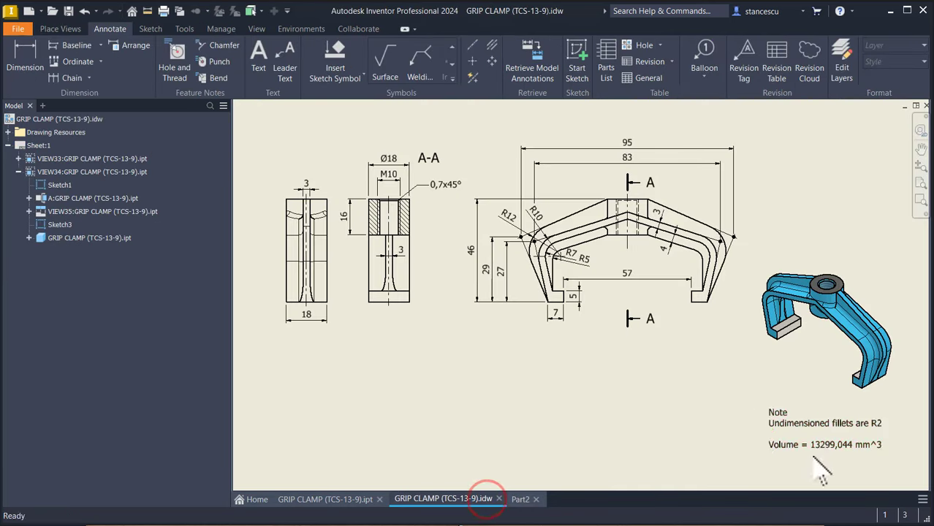
{"action": "left_click", "coordinate": [784, 422]}
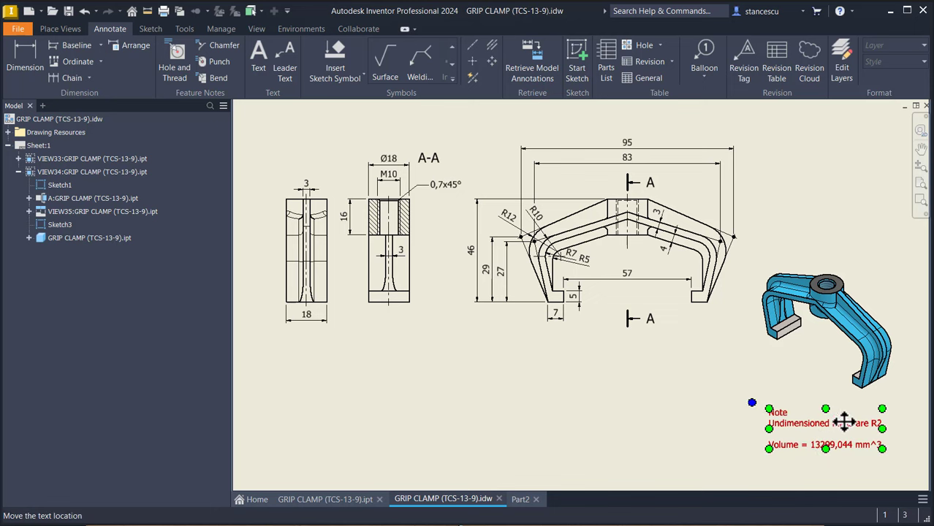
{"action": "left_click", "coordinate": [520, 502]}
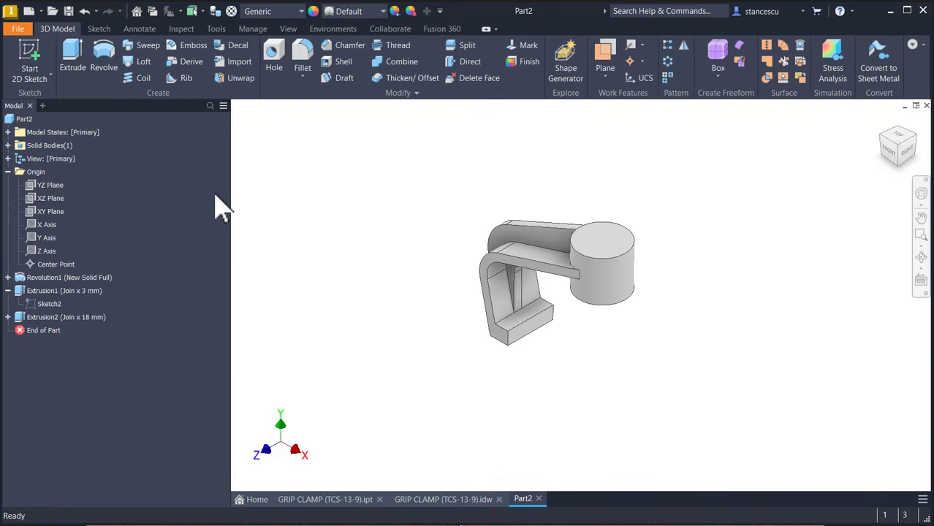
Step: Fillet the 12 edges of the arm's channel at 2 mm
{"action": "left_click", "coordinate": [529, 242]}
{"action": "left_click", "coordinate": [543, 236]}
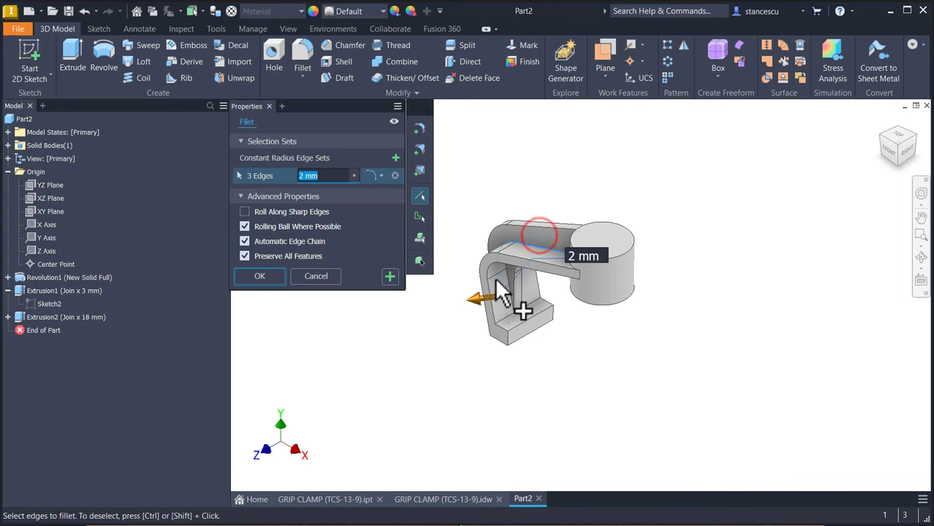
{"action": "scroll", "coordinate": [447, 318], "scroll_direction": "up", "scroll_amount": 5}
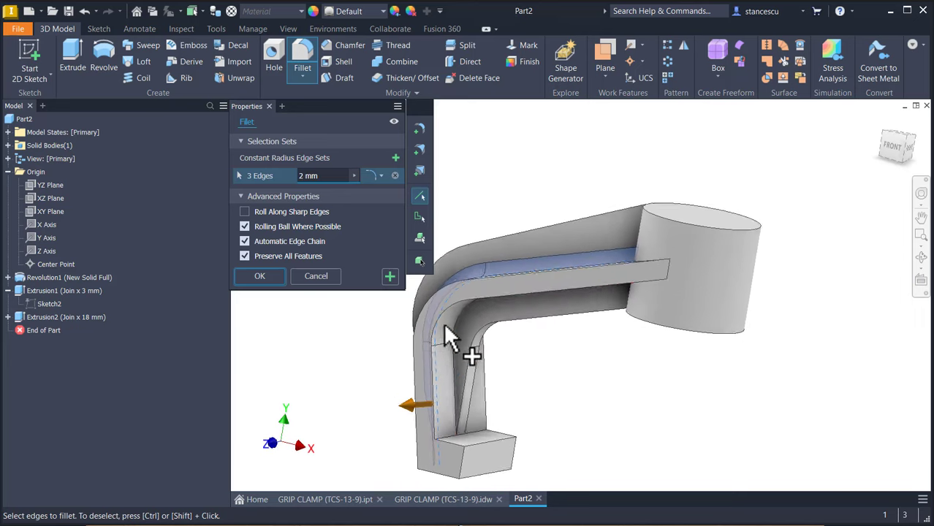
{"action": "left_click", "coordinate": [455, 331]}
{"action": "middle_click_drag", "start_coordinate": [455, 331], "coordinate": [653, 334], "text": "shift"}
{"action": "left_click", "coordinate": [642, 329]}
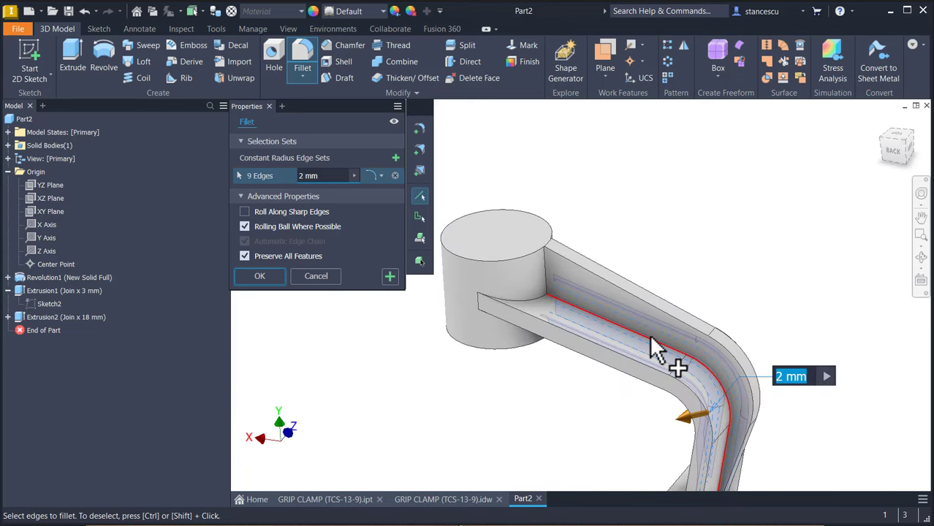
{"action": "left_click", "coordinate": [650, 338]}
{"action": "key", "text": "F6"}
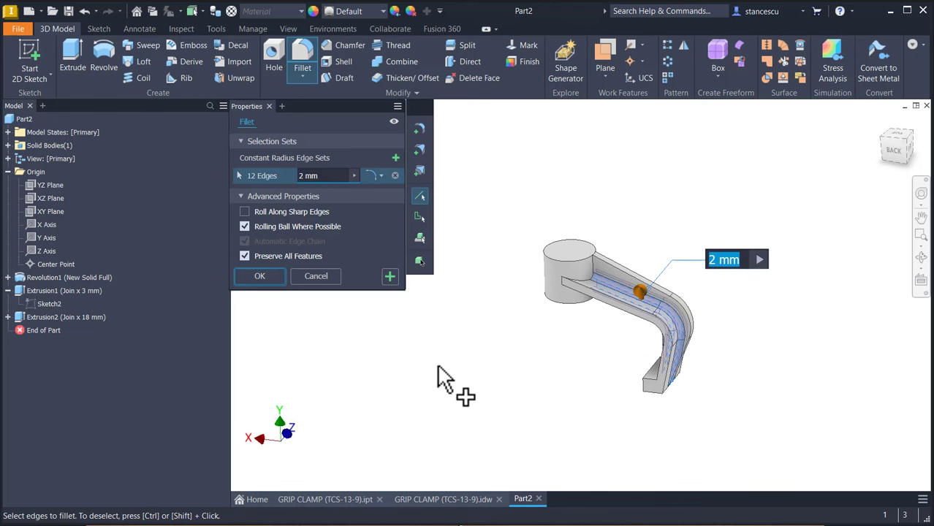
{"action": "mouse_move", "coordinate": [438, 369]}
{"action": "middle_mouse_down", "text": "shift"}
{"action": "mouse_move", "coordinate": [380, 358]}
{"action": "mouse_move", "coordinate": [290, 285]}
{"action": "middle_mouse_up", "text": "shift"}
{"action": "left_click", "coordinate": [261, 276]}
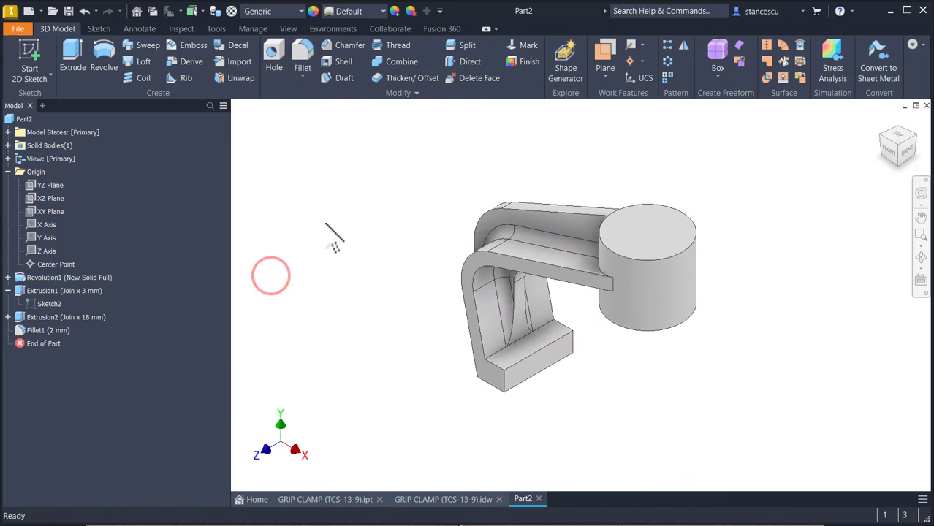
Step: Mirror Fillet1, Extrusion2 and Extrusion1 across the YZ Plane, then start a fillet under the boss
{"action": "left_click", "coordinate": [684, 47]}
{"action": "left_click", "coordinate": [21, 332]}
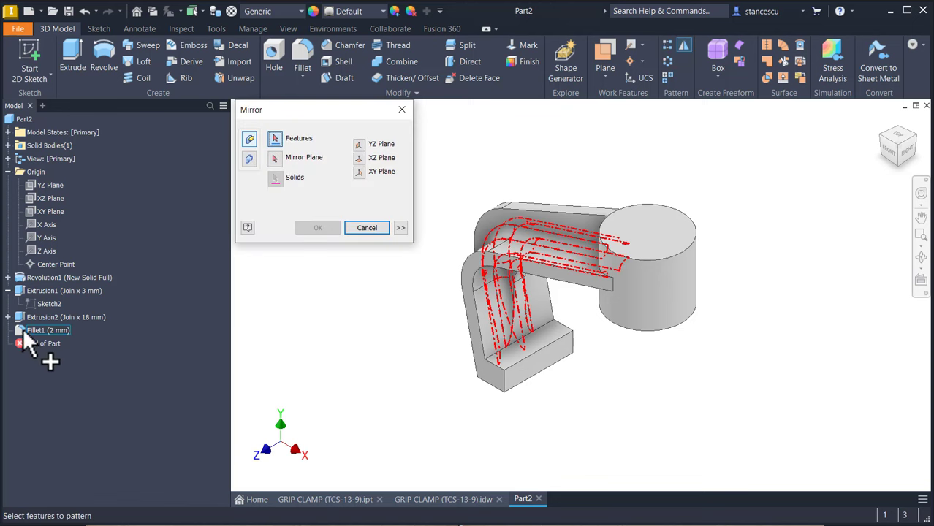
{"action": "left_click", "coordinate": [33, 318]}
{"action": "left_click", "coordinate": [48, 291]}
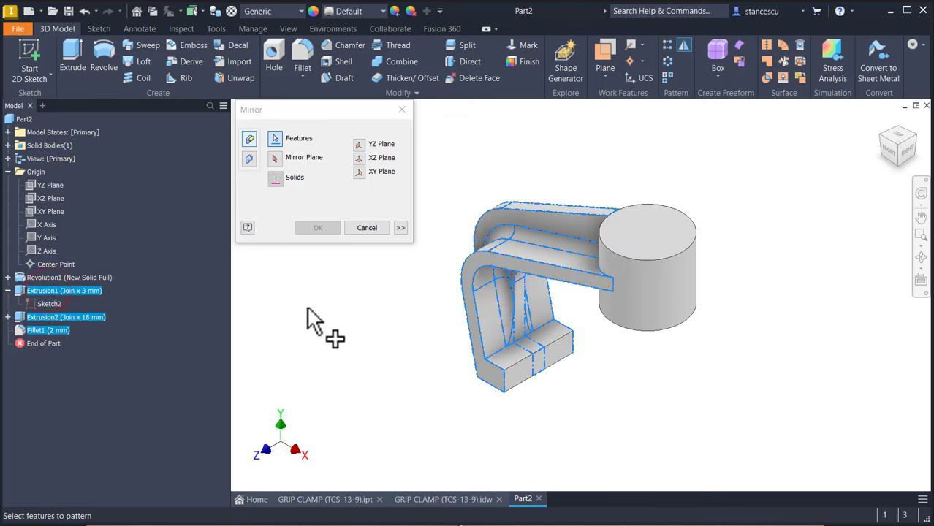
{"action": "left_click", "coordinate": [274, 159]}
{"action": "left_click", "coordinate": [48, 185]}
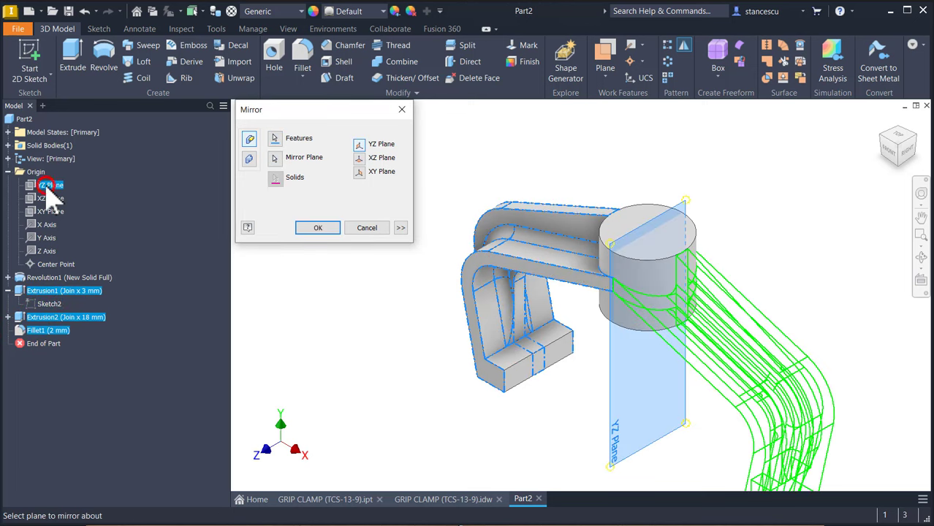
{"action": "left_click", "coordinate": [309, 228]}
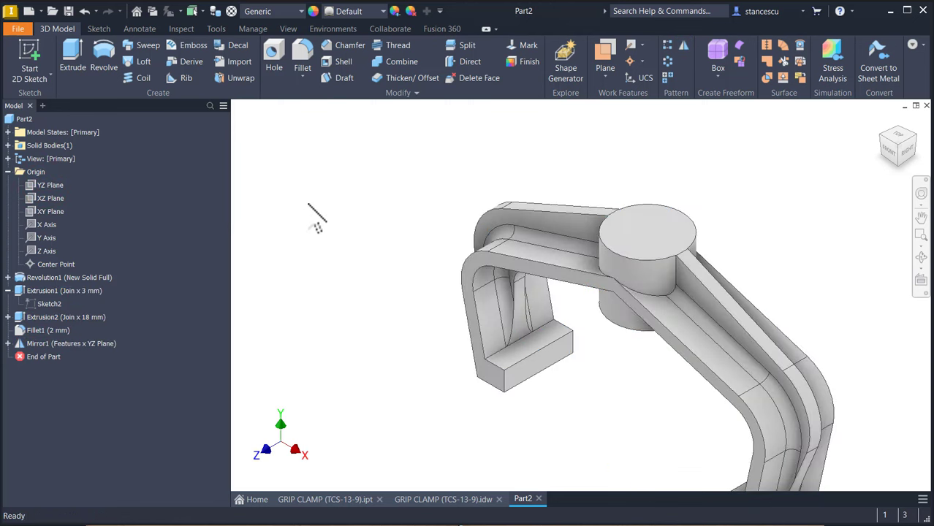
{"action": "left_click", "coordinate": [654, 296]}
{"action": "left_click", "coordinate": [667, 291]}
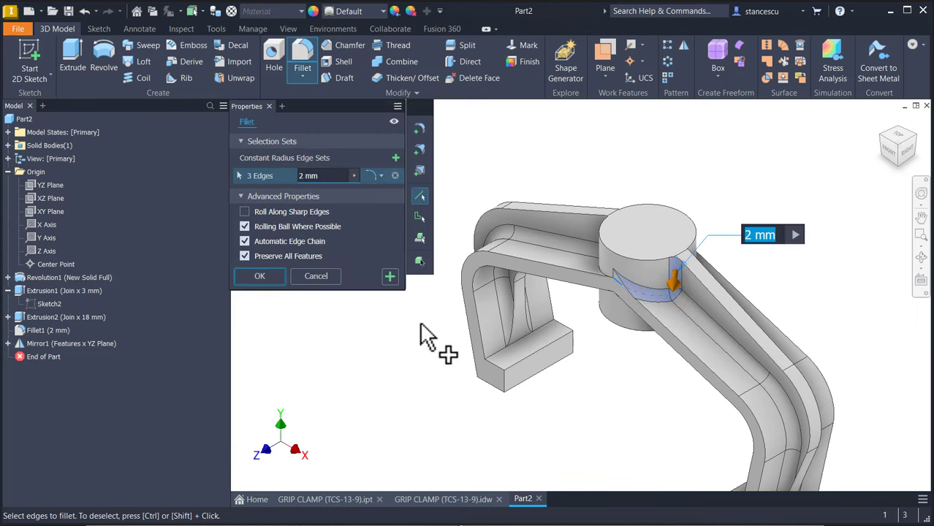
Step: Add the edge chains around the boss until 24 edges are selected for the 2 mm fillet
{"action": "middle_click_drag", "start_coordinate": [542, 418], "coordinate": [546, 393], "text": "shift"}
{"action": "scroll", "coordinate": [695, 290], "scroll_direction": "up", "scroll_amount": 3}
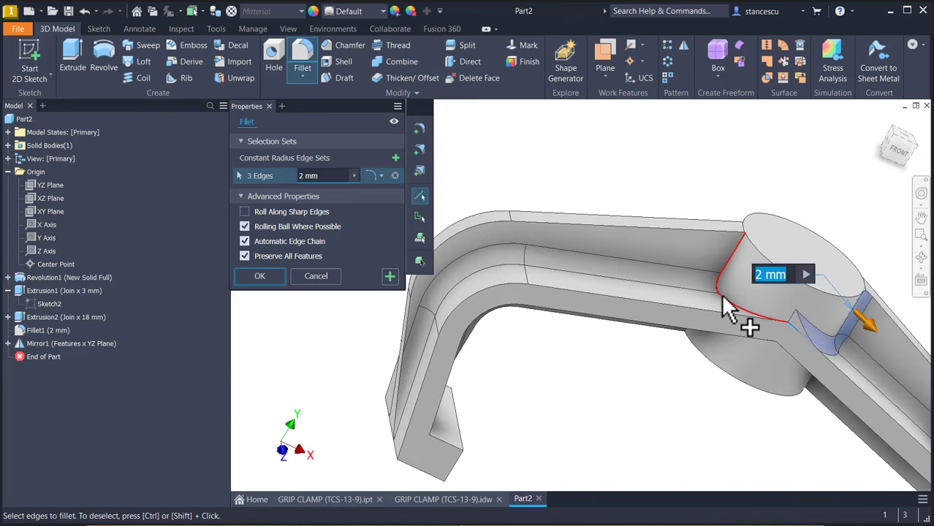
{"action": "left_click", "coordinate": [721, 293]}
{"action": "middle_click_drag", "start_coordinate": [704, 307], "coordinate": [766, 330], "text": "shift"}
{"action": "left_click", "coordinate": [709, 327]}
{"action": "left_click", "coordinate": [755, 344]}
{"action": "left_click", "coordinate": [729, 278]}
{"action": "left_click", "coordinate": [712, 329]}
{"action": "left_click", "coordinate": [713, 368]}
Step: Check the selection from the top and side views, then apply the 2 mm fillet
{"action": "key", "text": "F6"}
{"action": "key", "text": "F5"}
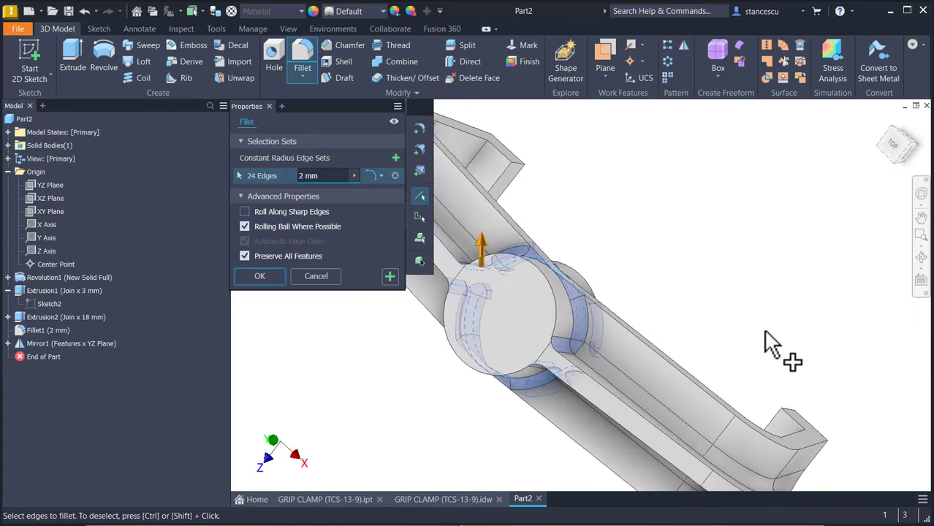
{"action": "key", "text": "F5"}
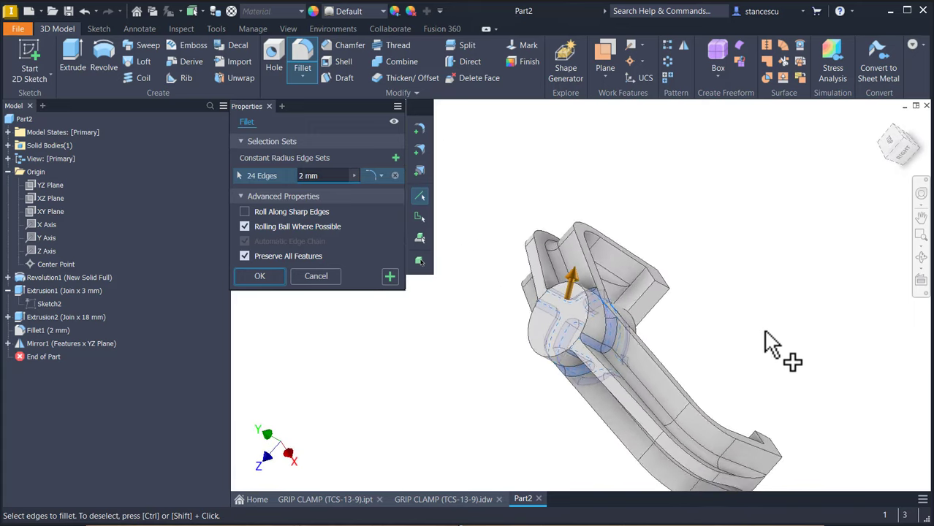
{"action": "key", "text": "F6"}
{"action": "left_click", "coordinate": [742, 322]}
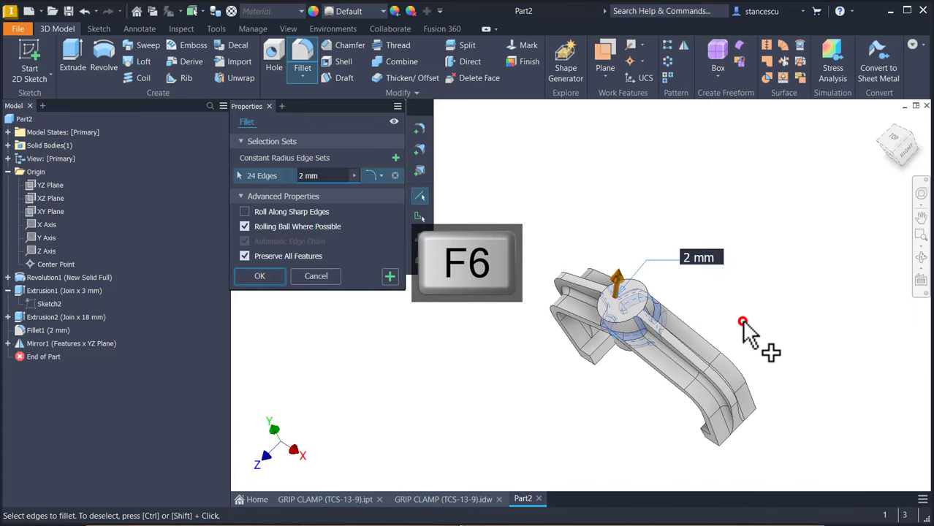
{"action": "left_click", "coordinate": [259, 276]}
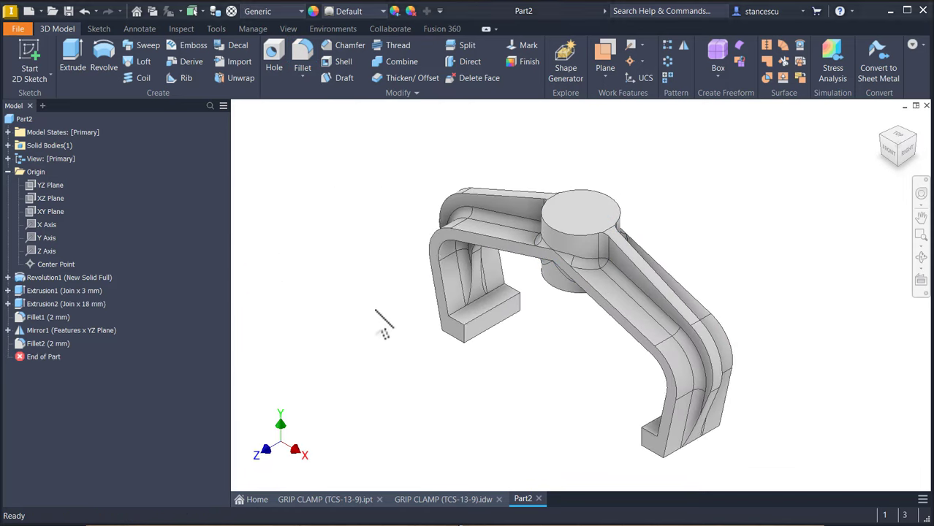
Step: After checking the GRIP CLAMP drawing, add an M10x1.5 through-all hole concentric to the boss top
{"action": "left_click", "coordinate": [443, 499]}
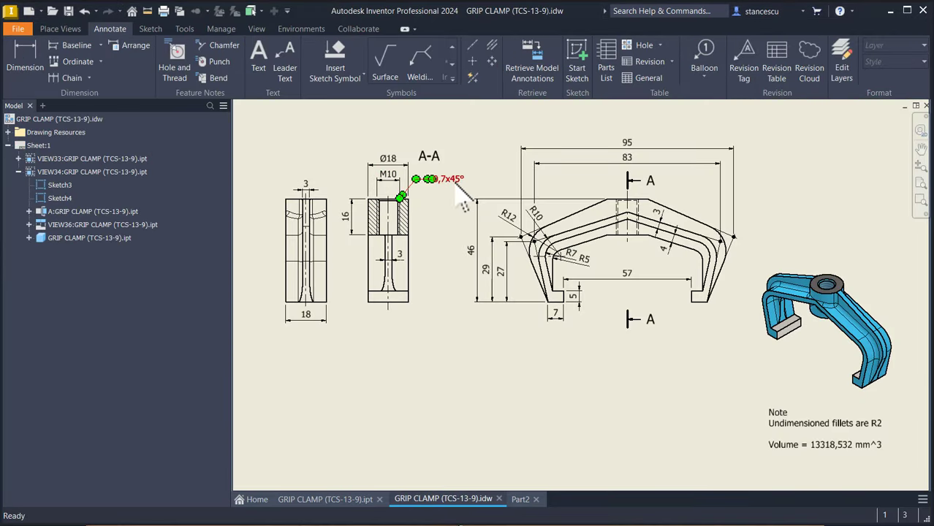
{"action": "left_click", "coordinate": [516, 500]}
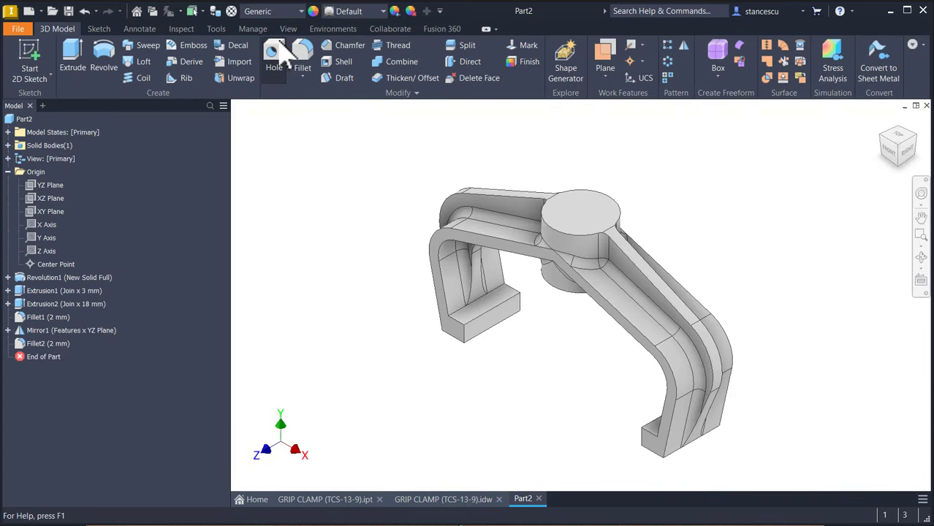
{"action": "left_click", "coordinate": [275, 55]}
{"action": "left_click", "coordinate": [563, 212]}
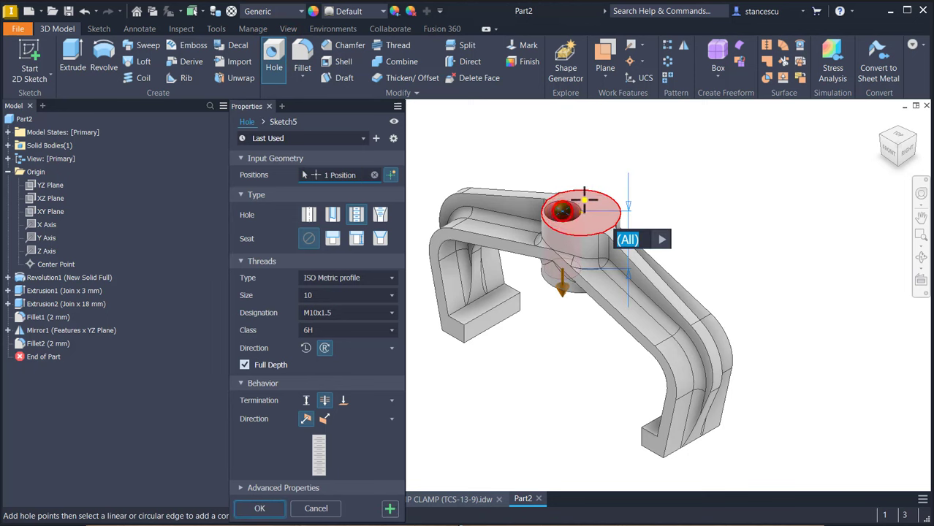
{"action": "left_click", "coordinate": [592, 189]}
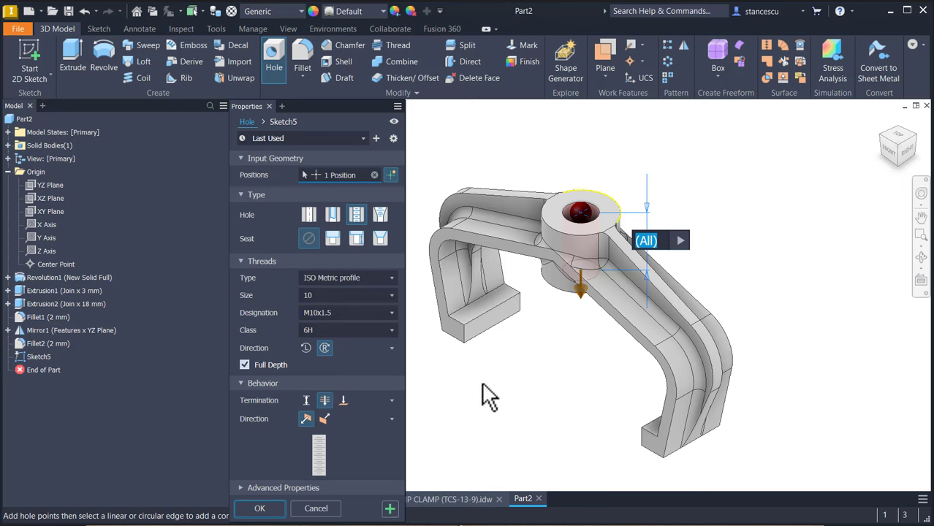
{"action": "left_click", "coordinate": [260, 509]}
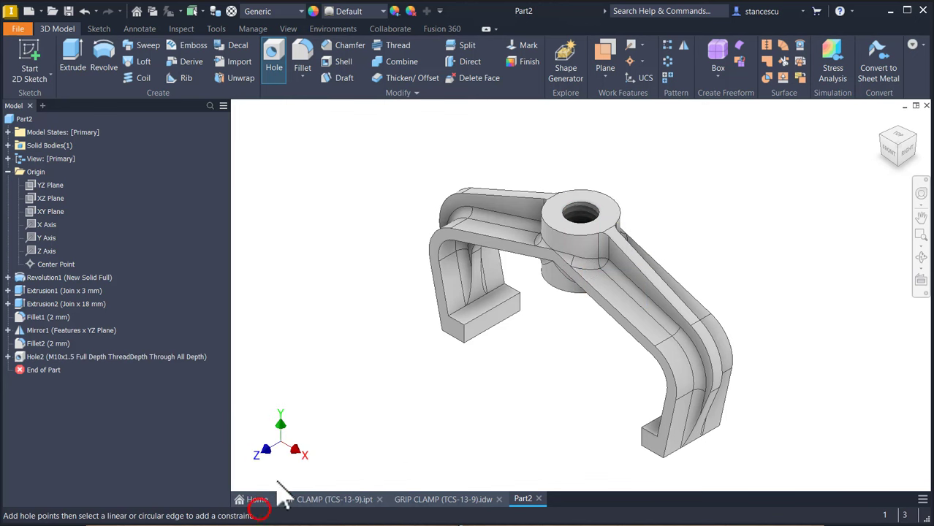
Step: Chamfer the threaded hole's top edge with a 0,7 mm distance, then collapse the Origin folder
{"action": "left_click", "coordinate": [611, 229]}
{"action": "left_click", "coordinate": [627, 204]}
{"action": "type", "text": "0."}
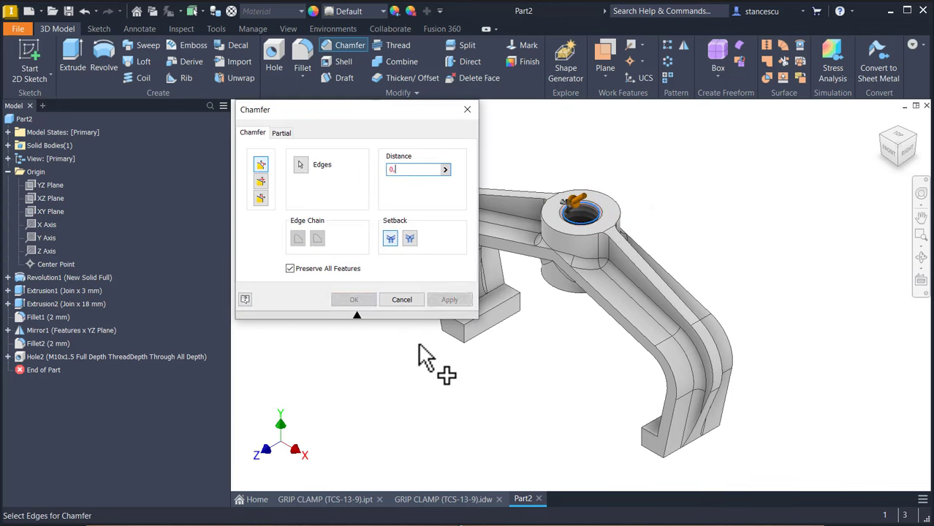
{"action": "type", "text": ",7"}
{"action": "key", "text": "Return"}
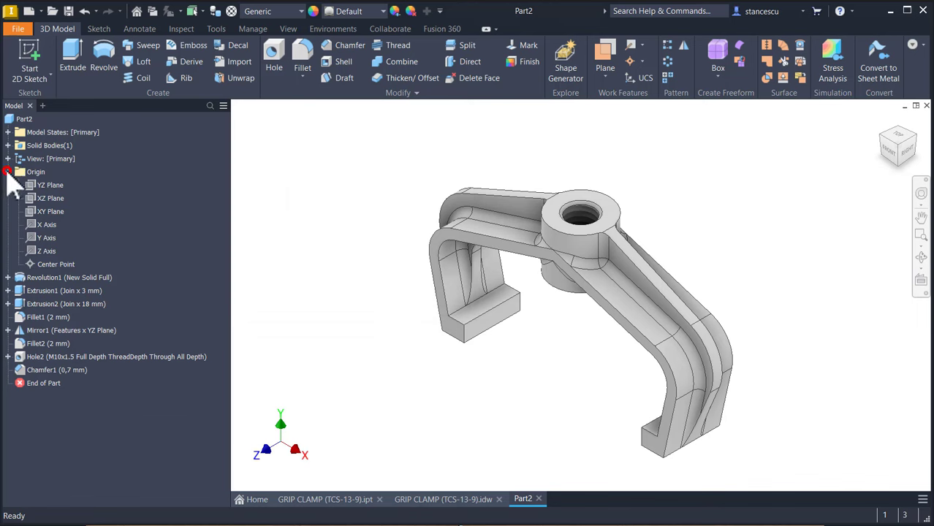
{"action": "left_click", "coordinate": [7, 171]}
Step: Update Part2's physical iProperties and copy its 13318,532 mm^3 volume value
{"action": "left_click", "coordinate": [24, 119]}
{"action": "right_click", "coordinate": [25, 119]}
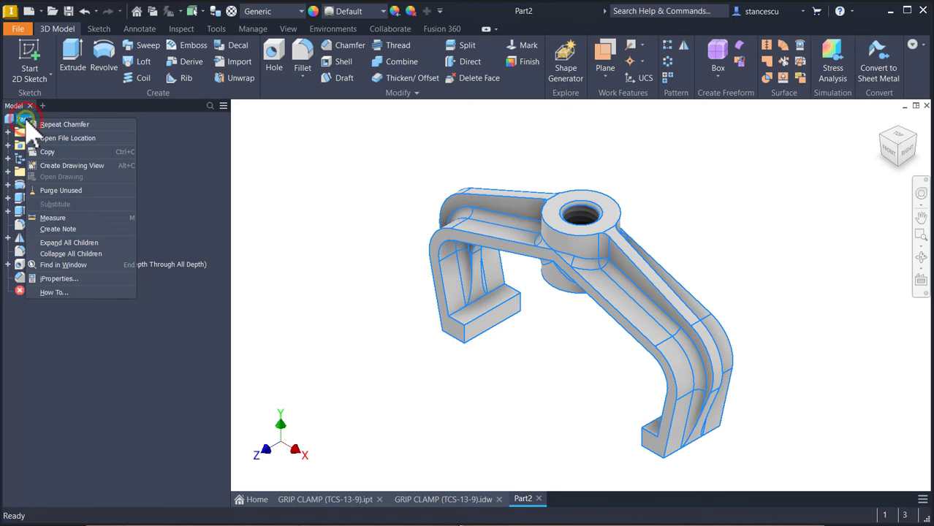
{"action": "left_click", "coordinate": [65, 279]}
{"action": "left_click", "coordinate": [504, 83]}
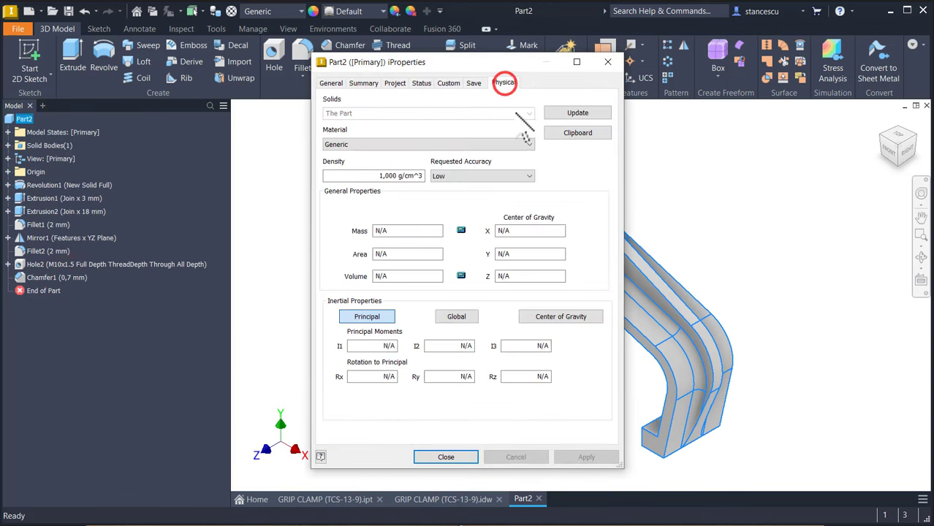
{"action": "left_click", "coordinate": [581, 115]}
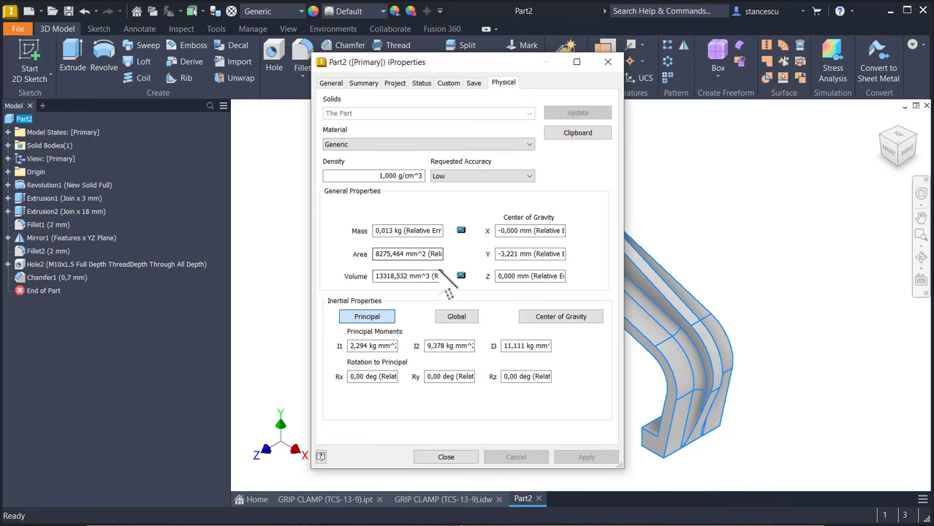
{"action": "double_click", "coordinate": [430, 276]}
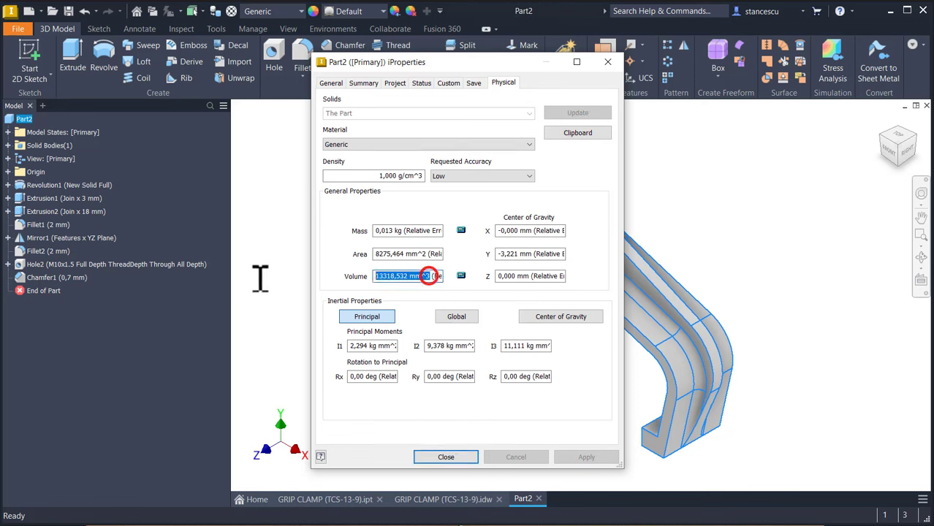
{"action": "key", "text": "ctrl+c"}
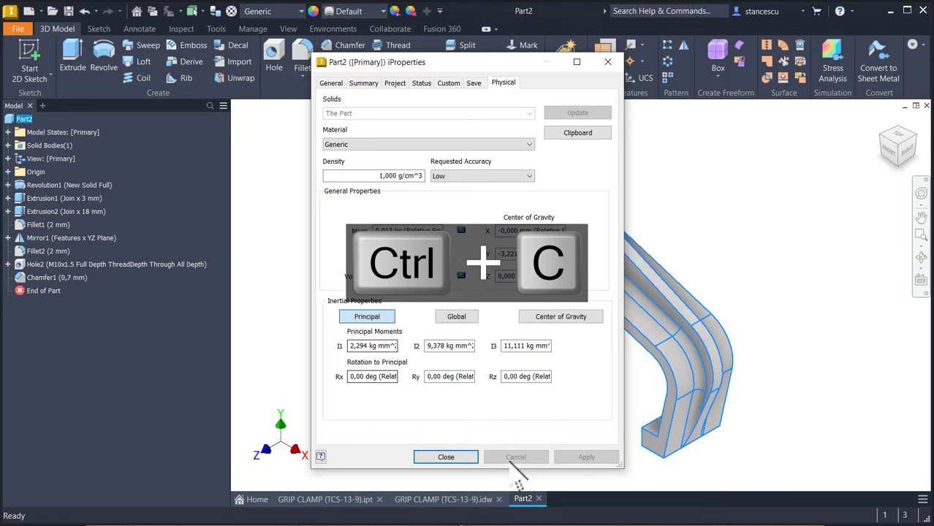
{"action": "left_click", "coordinate": [438, 459]}
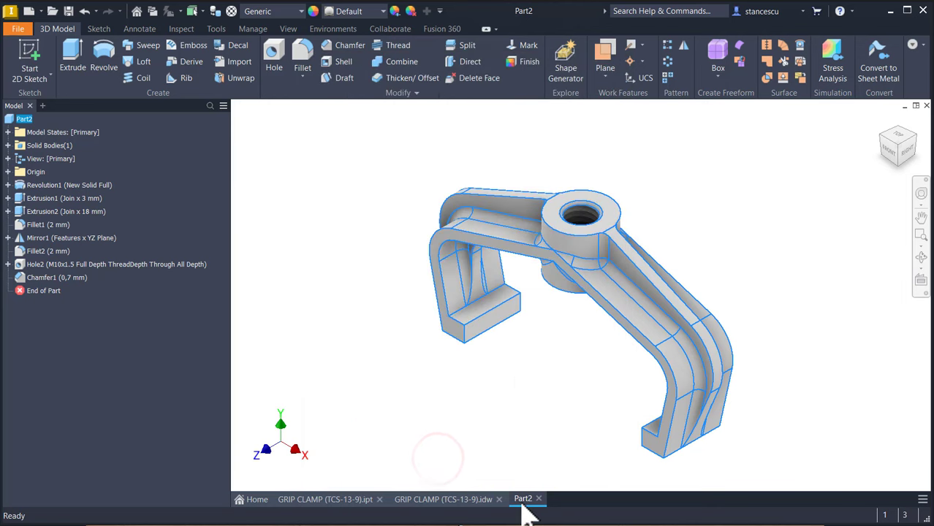
Step: Paste the volume into the GRIP CLAMP drawing note, then discard the edit to keep one Volume line
{"action": "left_click", "coordinate": [469, 500]}
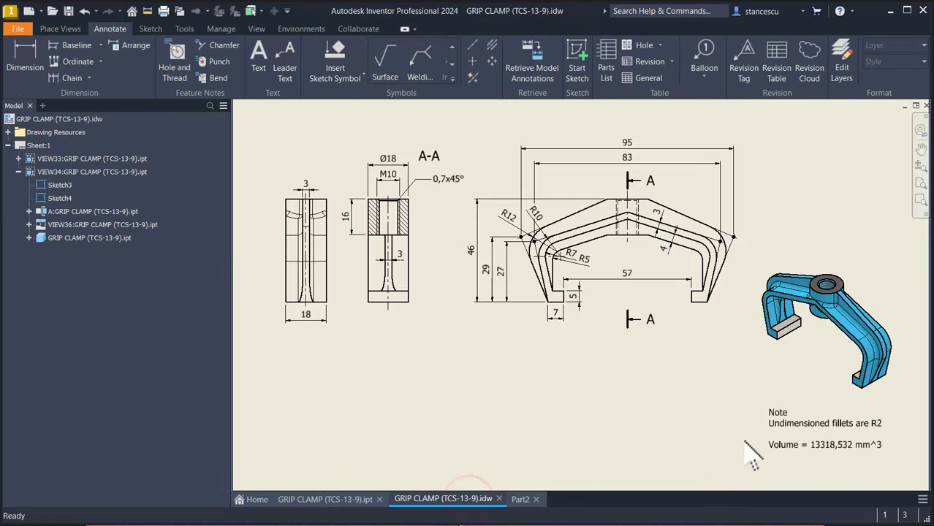
{"action": "left_click", "coordinate": [816, 424]}
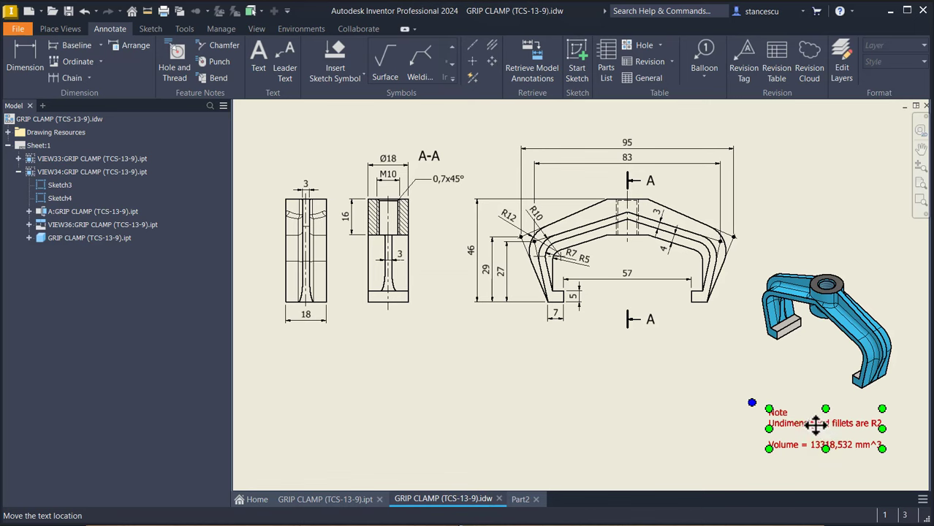
{"action": "double_click", "coordinate": [810, 424]}
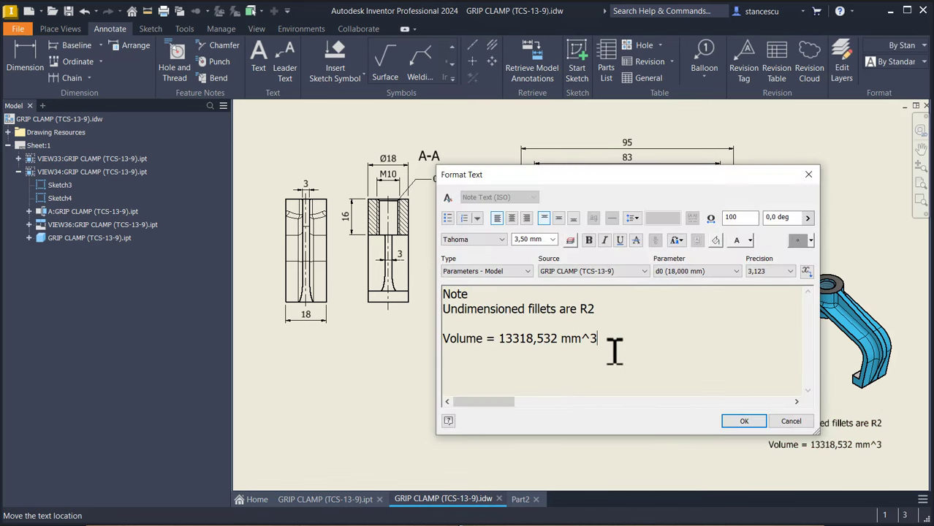
{"action": "key", "text": "ctrl+v"}
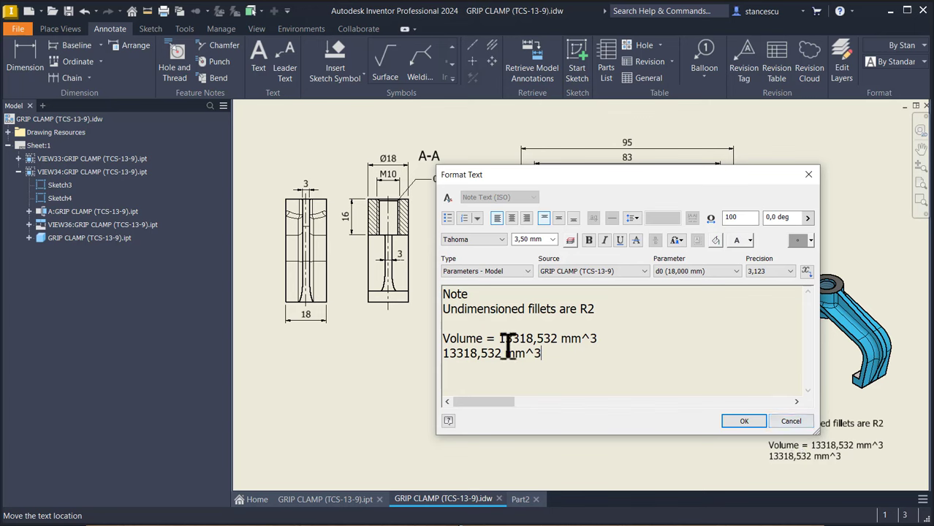
{"action": "left_click", "coordinate": [789, 421]}
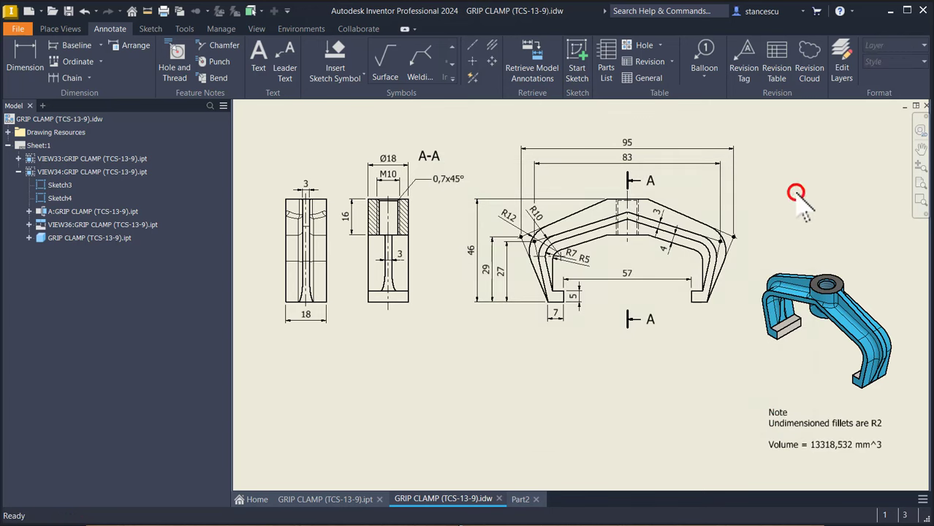
Step: Set Part2's material to Steel, Cast and its appearance override to Turquoise
{"action": "left_click", "coordinate": [520, 500]}
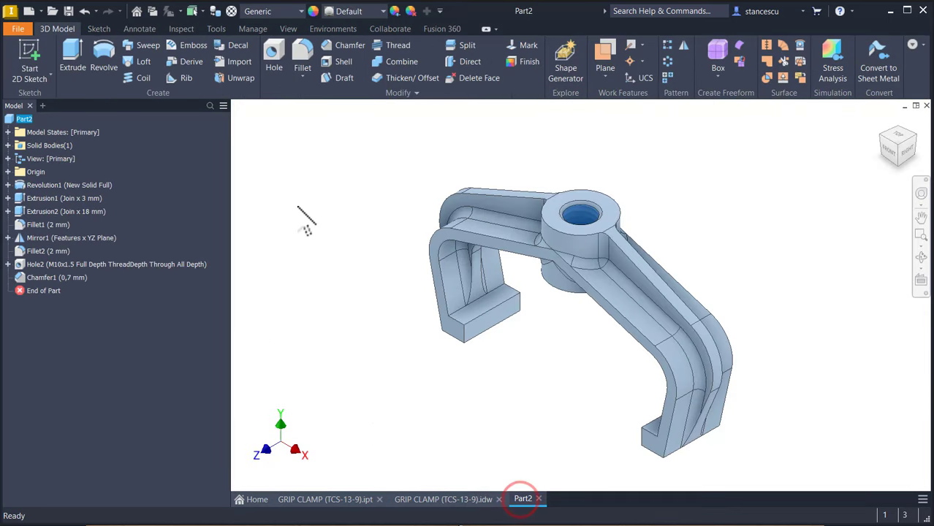
{"action": "left_click", "coordinate": [298, 205]}
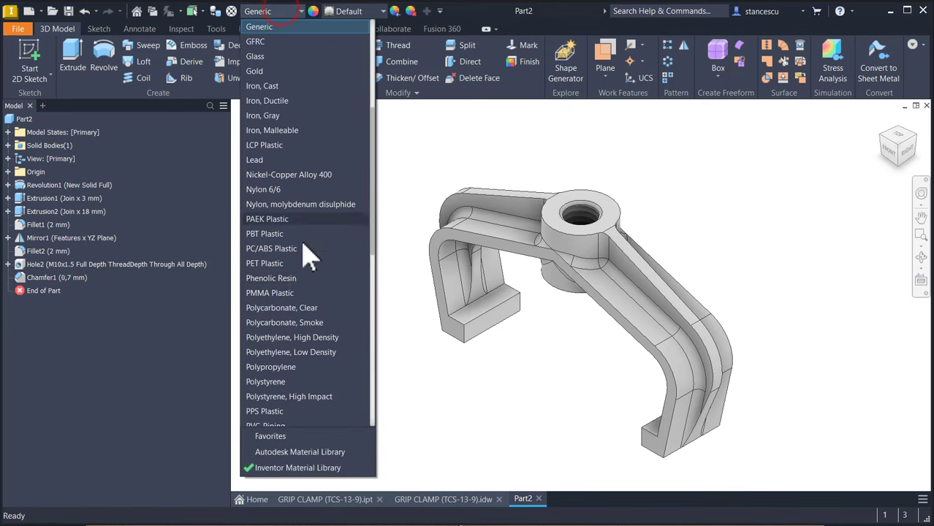
{"action": "scroll", "coordinate": [298, 285], "scroll_direction": "down", "scroll_amount": 6}
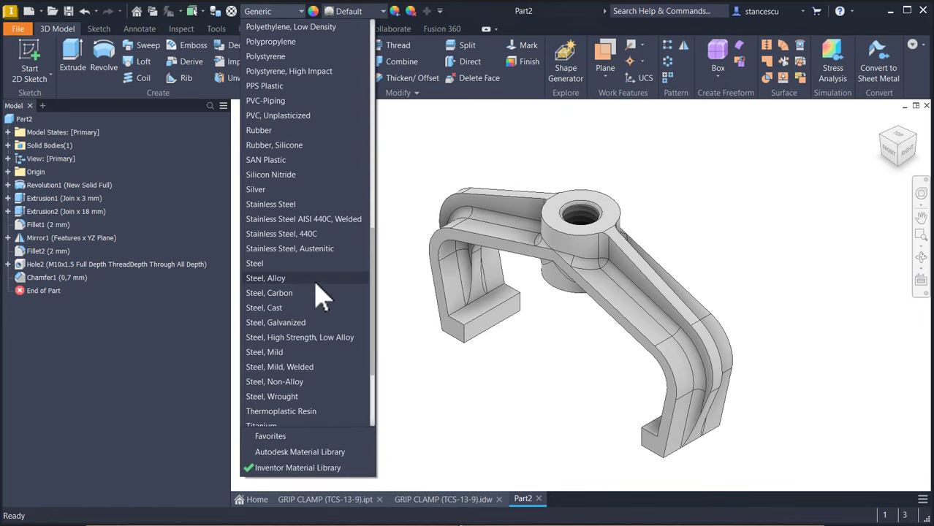
{"action": "left_click", "coordinate": [271, 309]}
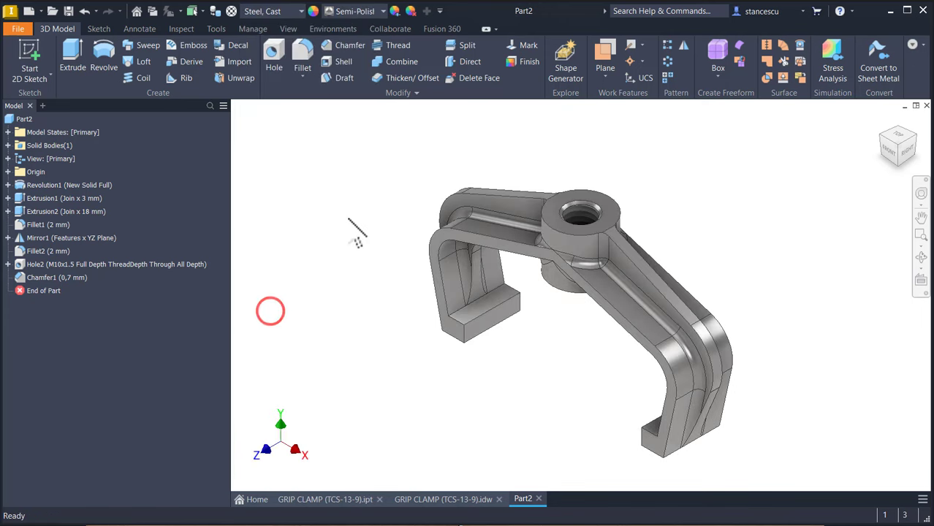
{"action": "left_click", "coordinate": [359, 11]}
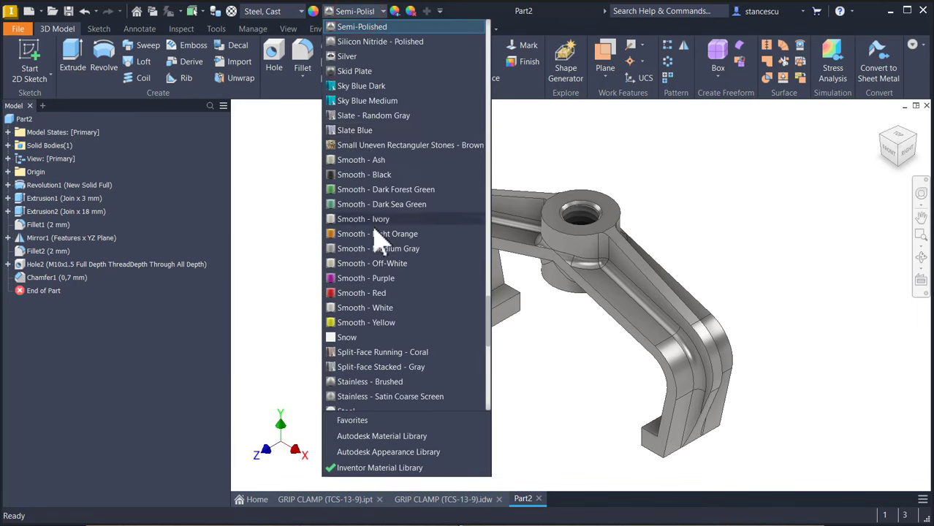
{"action": "scroll", "coordinate": [377, 237], "scroll_direction": "down", "scroll_amount": 5}
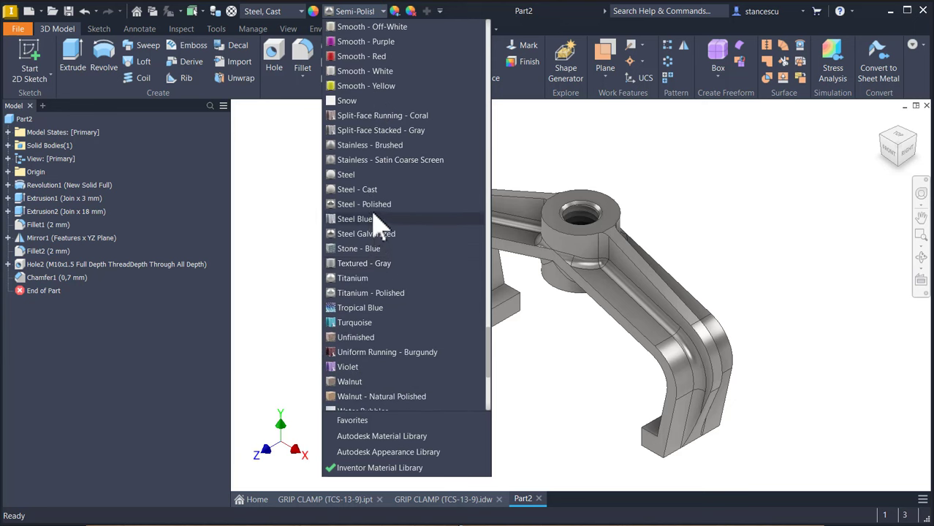
{"action": "left_click", "coordinate": [351, 322]}
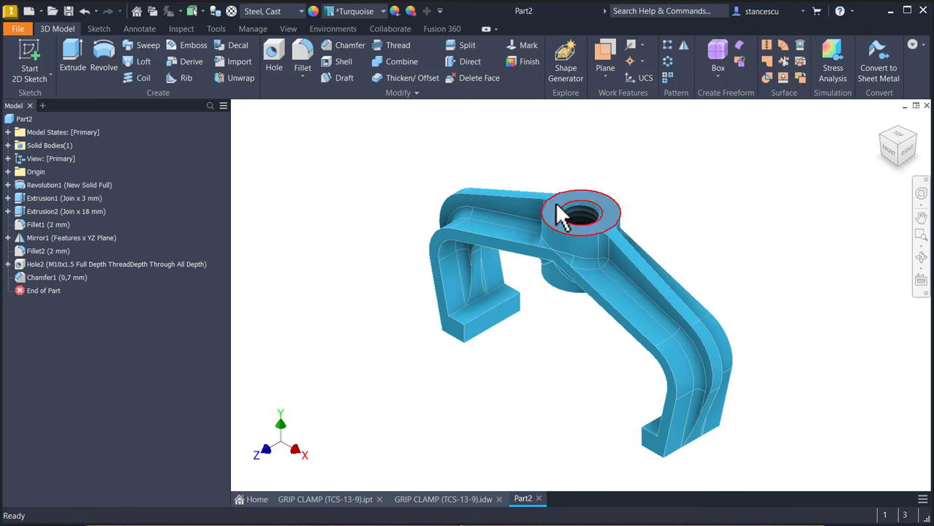
Step: Apply the Steel - Polished appearance to the hub top face and both leg end faces
{"action": "left_click", "coordinate": [560, 214]}
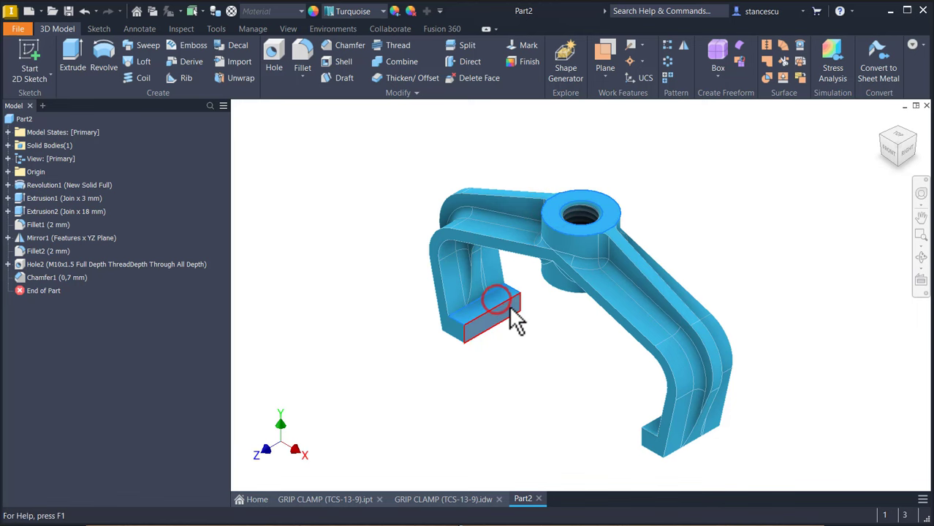
{"action": "middle_click_drag", "start_coordinate": [514, 316], "coordinate": [573, 330], "text": "shift"}
{"action": "scroll", "coordinate": [595, 334], "scroll_direction": "down", "scroll_amount": 5}
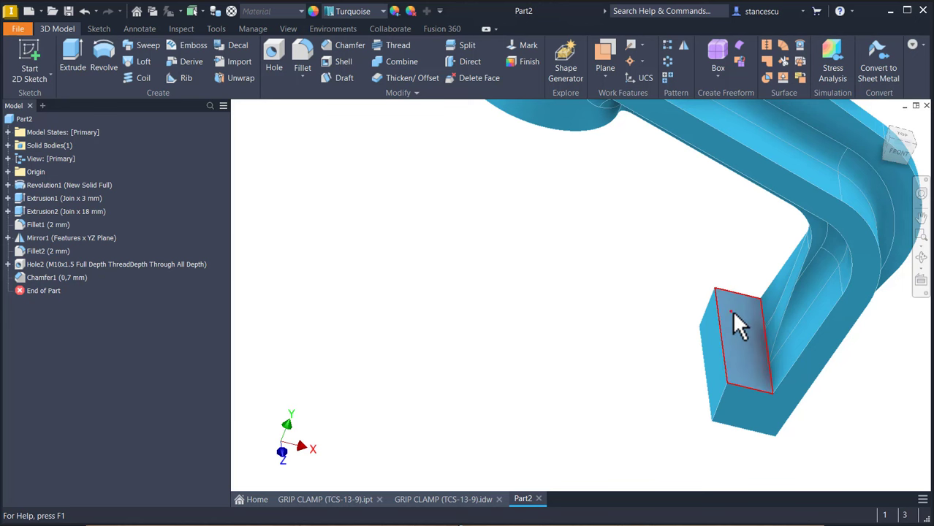
{"action": "middle_click_drag", "start_coordinate": [732, 309], "coordinate": [617, 327], "text": "shift"}
{"action": "key", "text": "Home"}
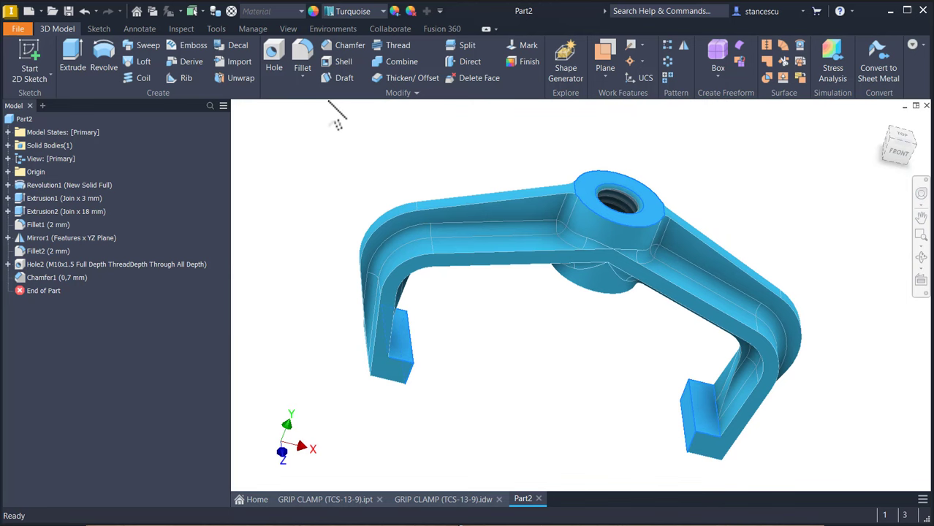
{"action": "left_click", "coordinate": [383, 11]}
{"action": "scroll", "coordinate": [359, 158], "scroll_direction": "up", "scroll_amount": 4}
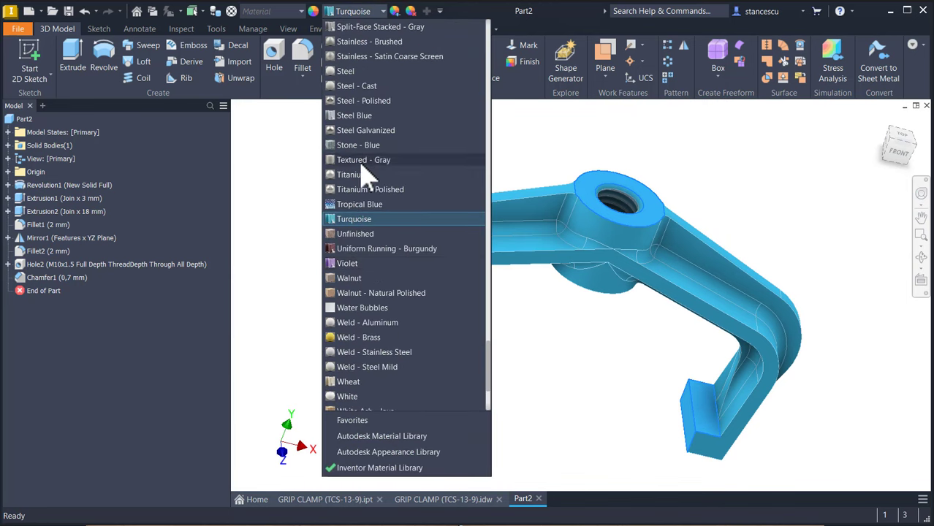
{"action": "left_click", "coordinate": [376, 101]}
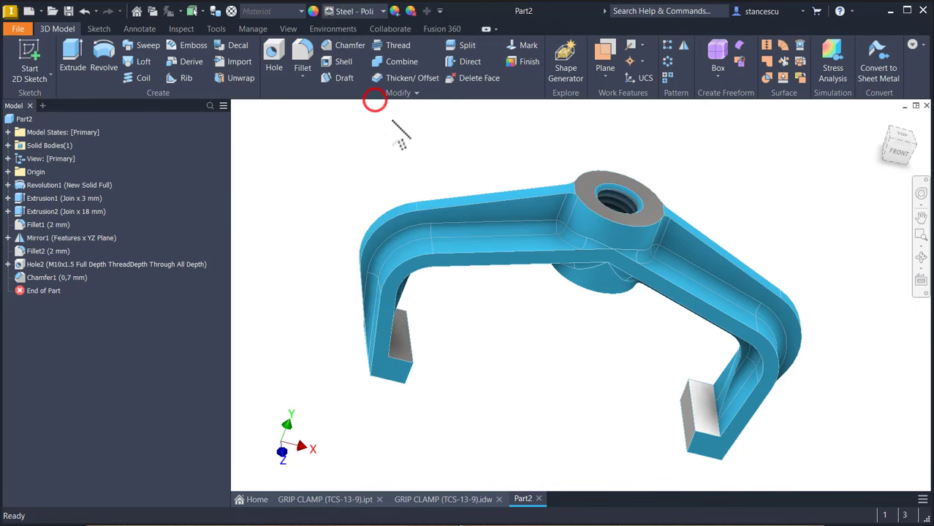
{"action": "middle_click_drag", "start_coordinate": [752, 192], "coordinate": [372, 169], "text": "shift"}
{"action": "key", "text": "F6"}
Step: Set the visual style to Shaded without edges
{"action": "left_click", "coordinate": [288, 28]}
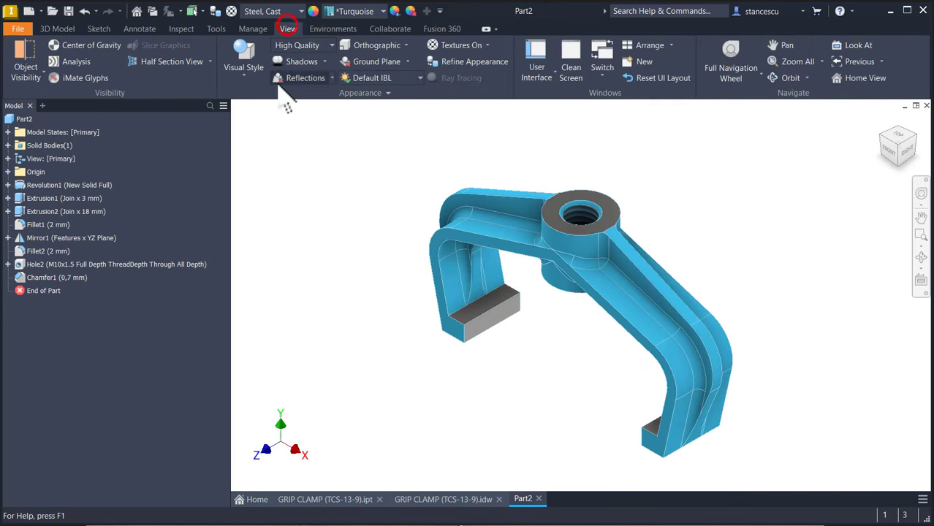
{"action": "left_click", "coordinate": [244, 79]}
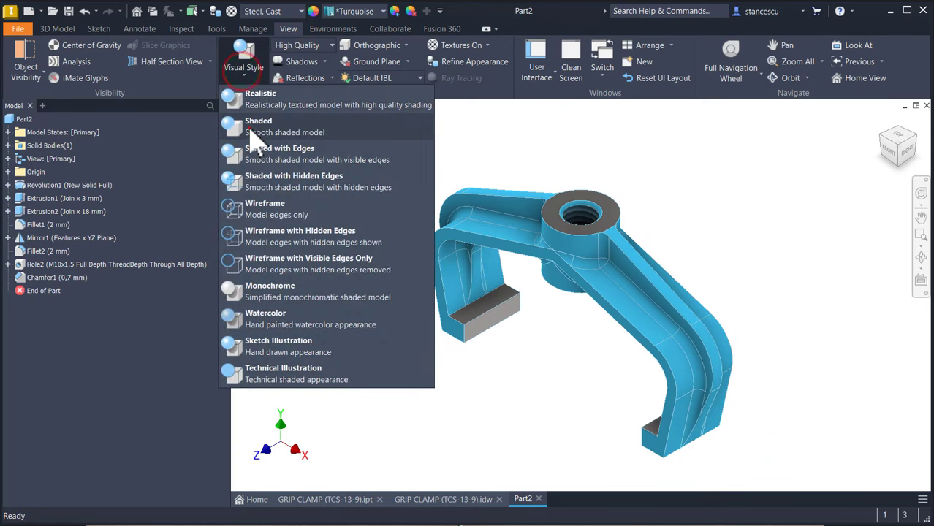
{"action": "left_click", "coordinate": [251, 128]}
{"action": "left_click", "coordinate": [321, 258]}
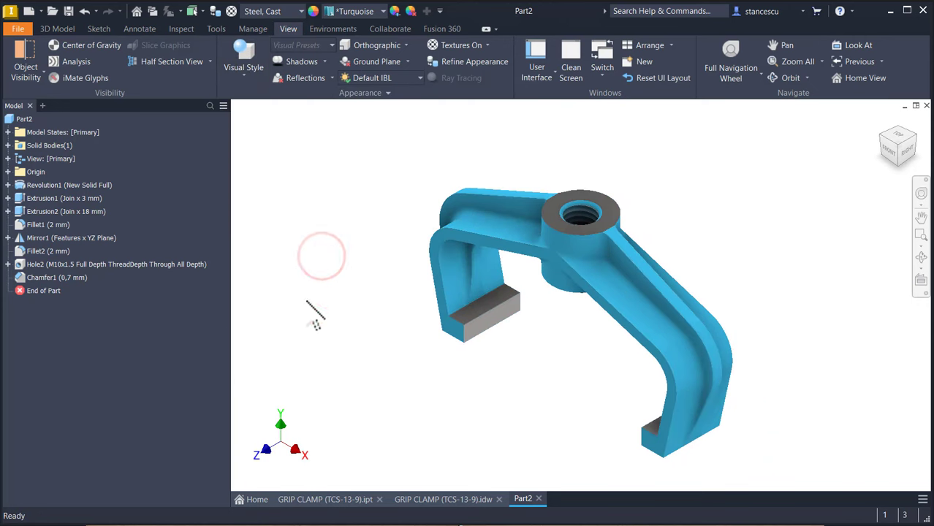
Step: Compare Part2's finish against GRIP CLAMP (TCS-13-9).ipt, checking the leg end face appearance
{"action": "left_click", "coordinate": [329, 497]}
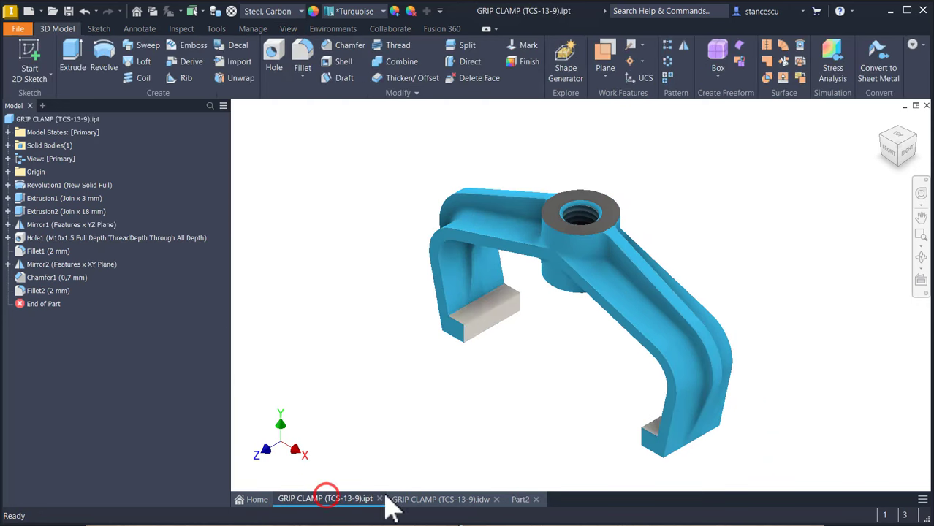
{"action": "left_click", "coordinate": [518, 500]}
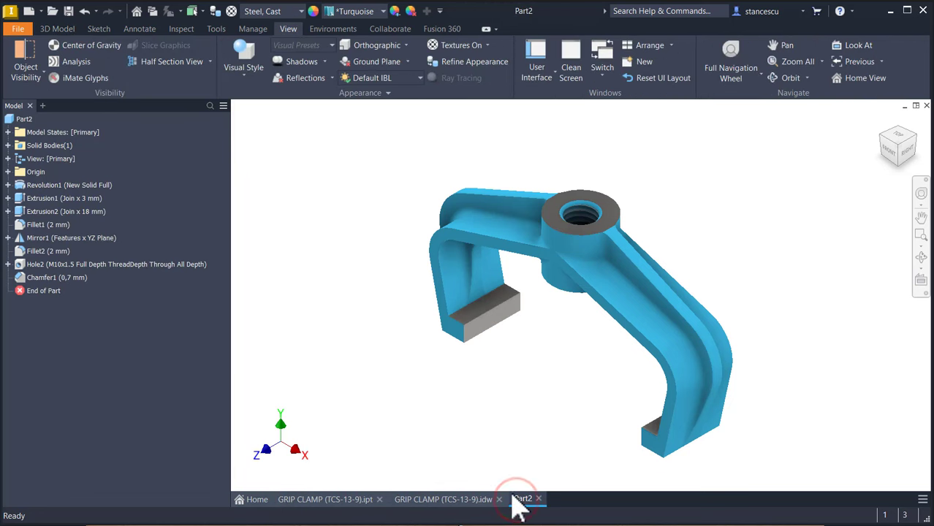
{"action": "left_click", "coordinate": [355, 501]}
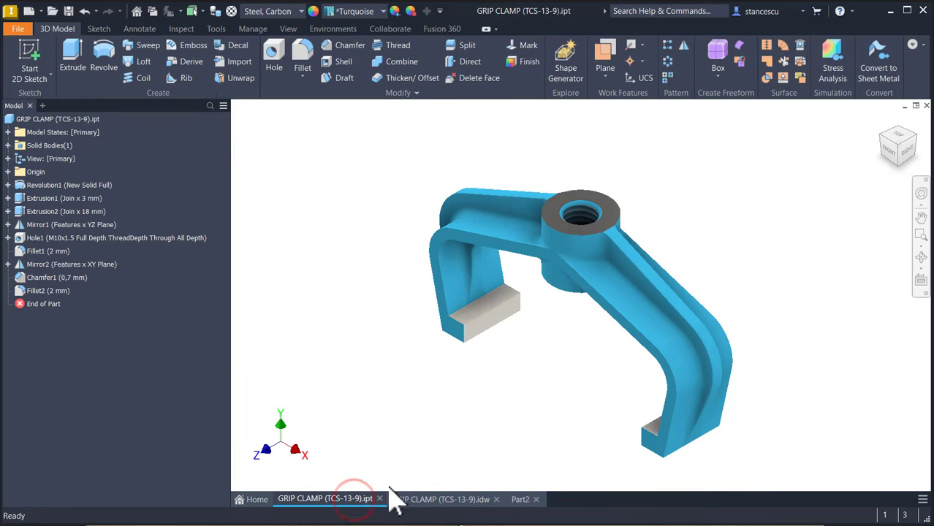
{"action": "left_click", "coordinate": [491, 306]}
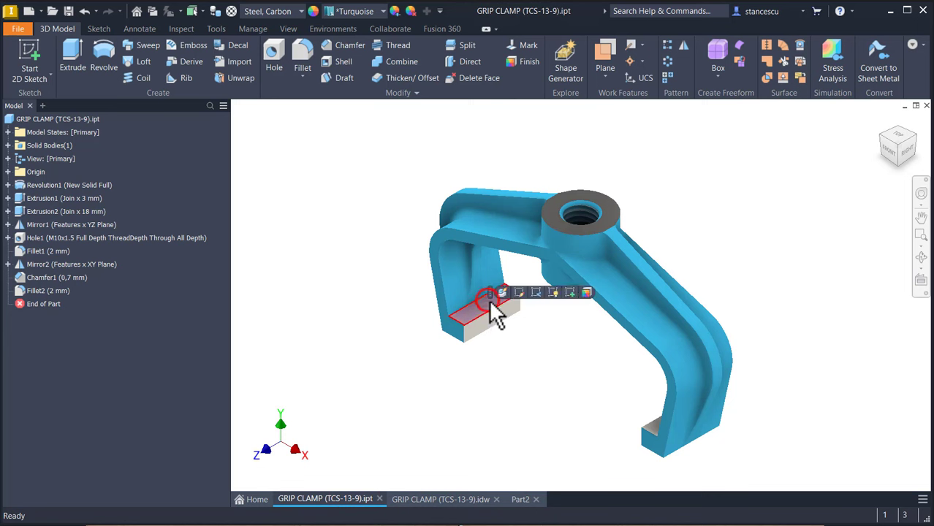
{"action": "left_click", "coordinate": [491, 370]}
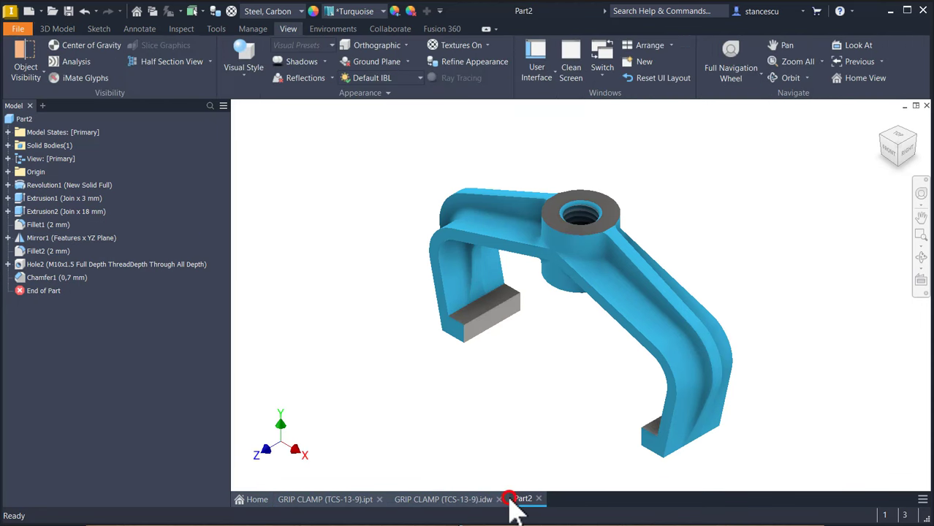
{"action": "left_click", "coordinate": [328, 499]}
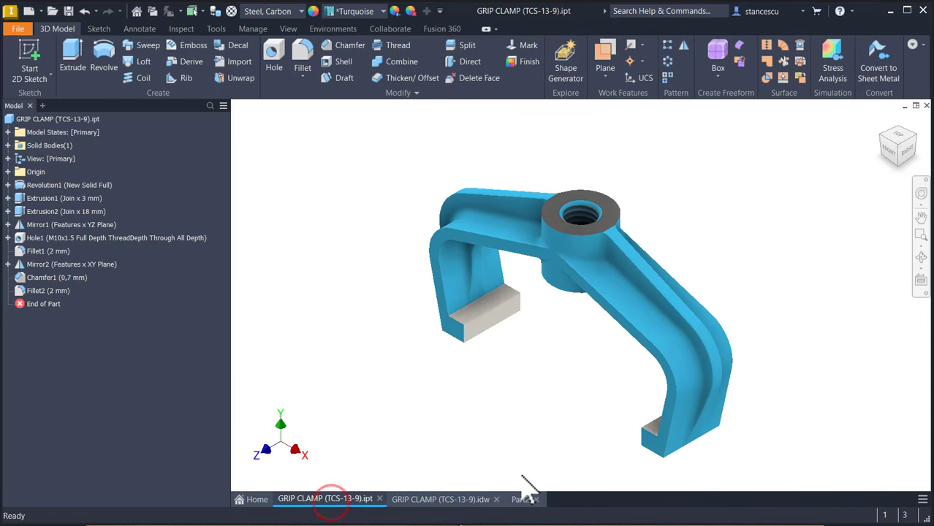
{"action": "left_click", "coordinate": [519, 499]}
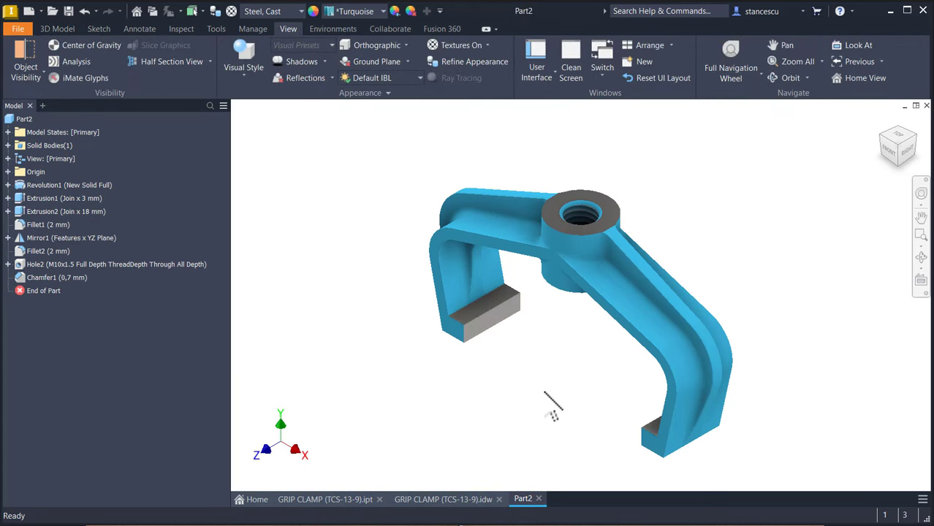
{"action": "left_click", "coordinate": [386, 264]}
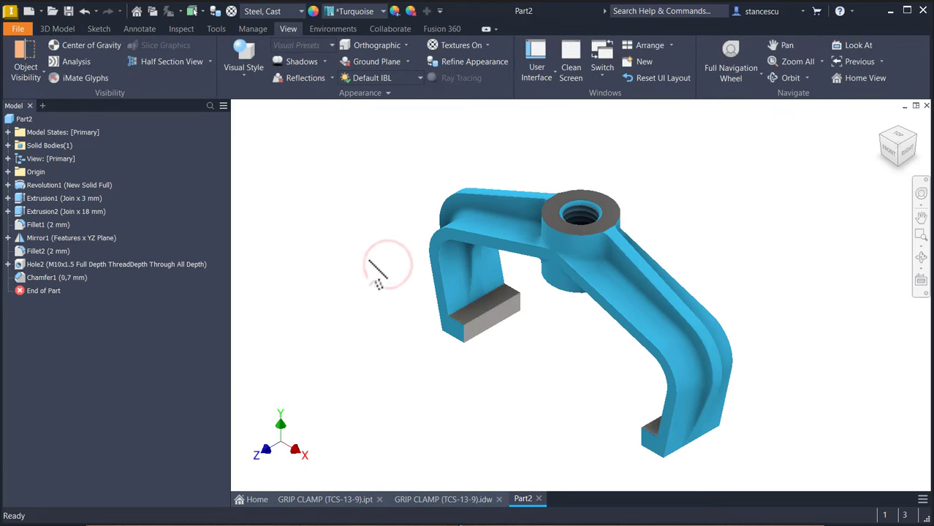